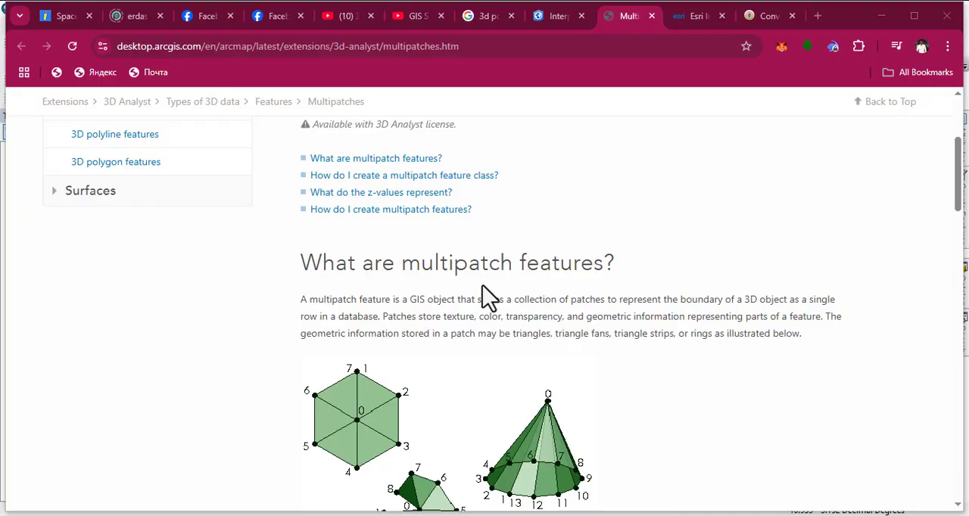
Examine the illustrations of triangle fans, triangle strips and rings on the Multipatches help page.
scroll(488, 295, down, 1)
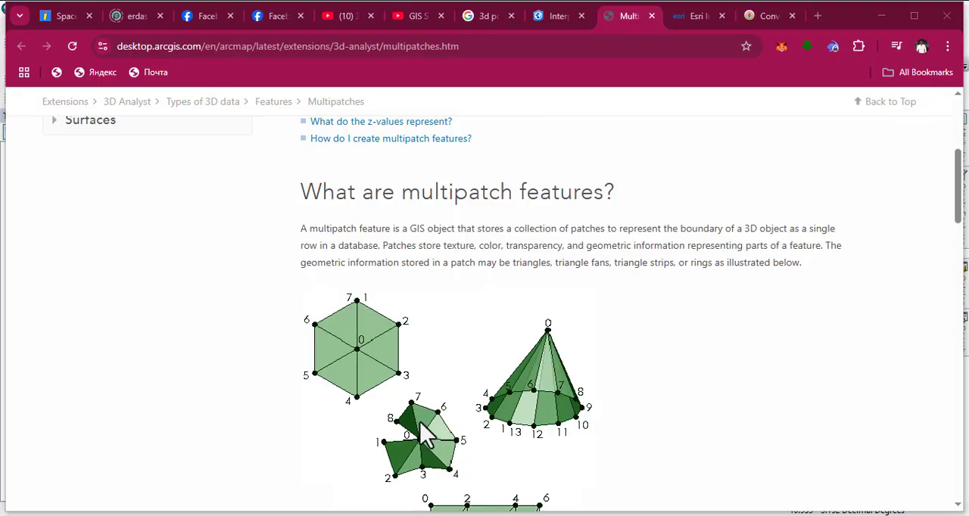
scroll(424, 439, down, 1)
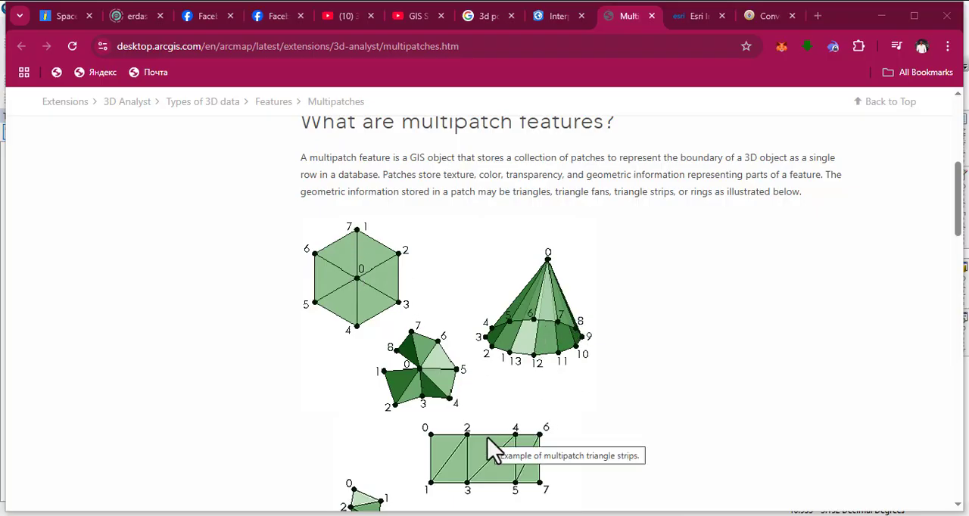
scroll(489, 446, down, 1)
scroll(401, 445, down, 2)
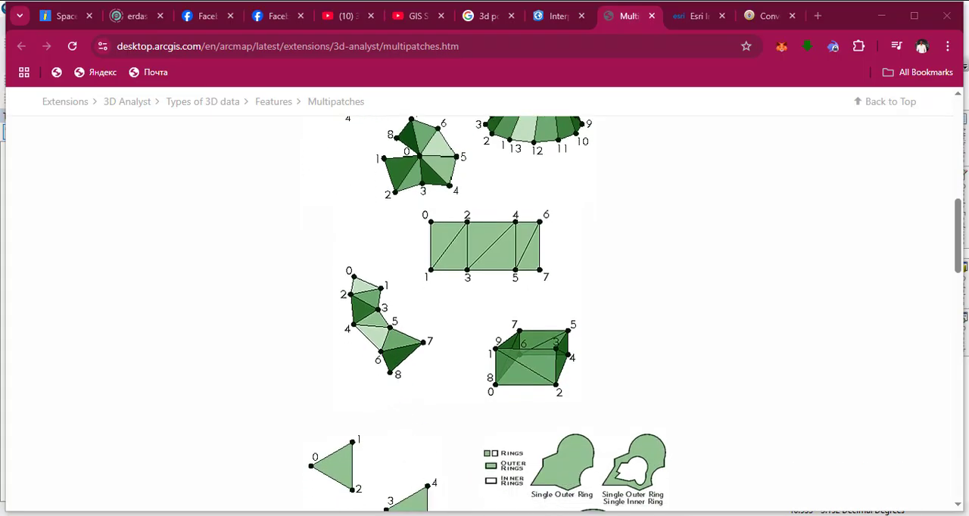
Switch to the empty untitled ArcMap document with the On-Screen Keyboard displayed and placed over the lower middle of the map area.
mouse_move(527, 504)
click(577, 487)
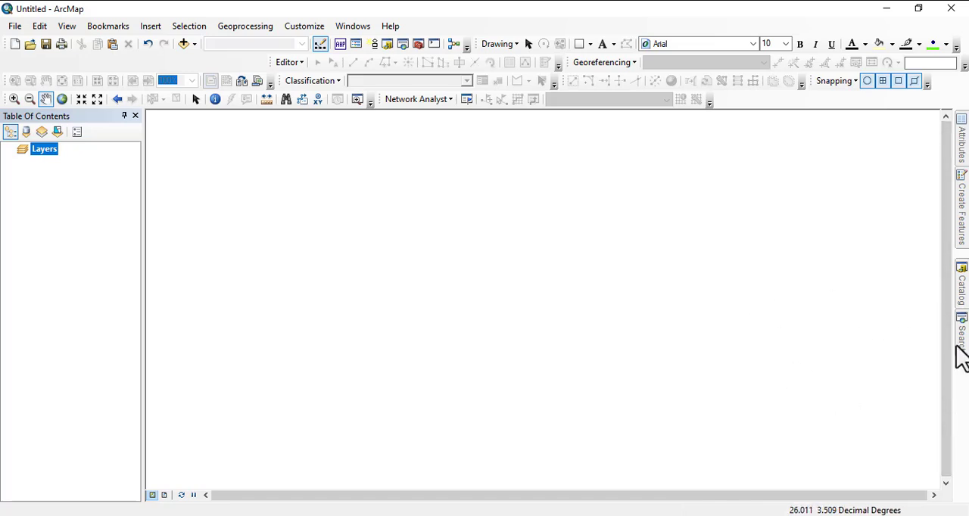
click(598, 515)
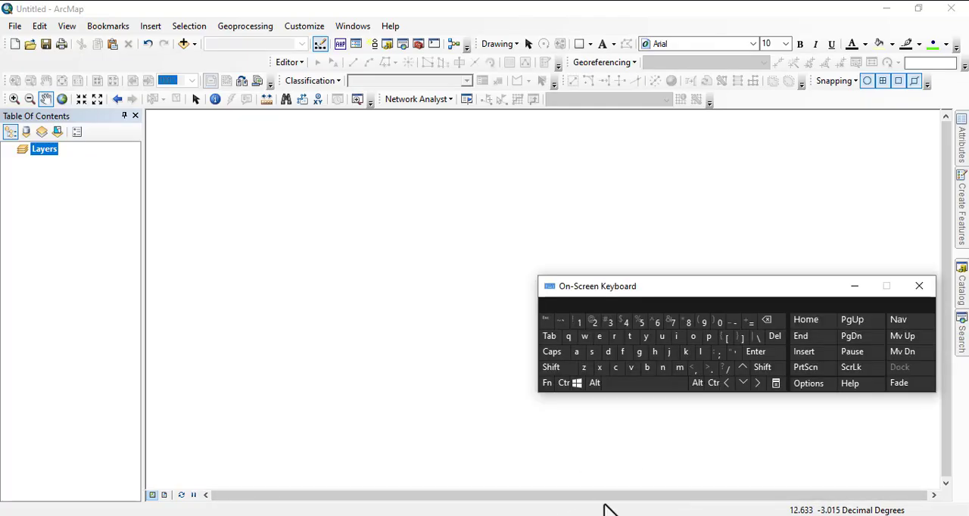
click(606, 512)
click(551, 515)
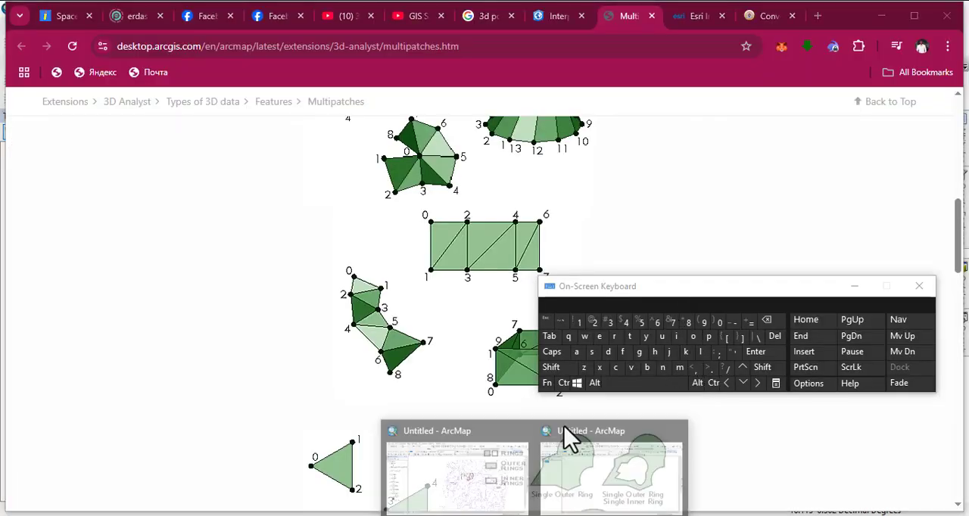
click(579, 475)
drag(628, 303, 387, 346)
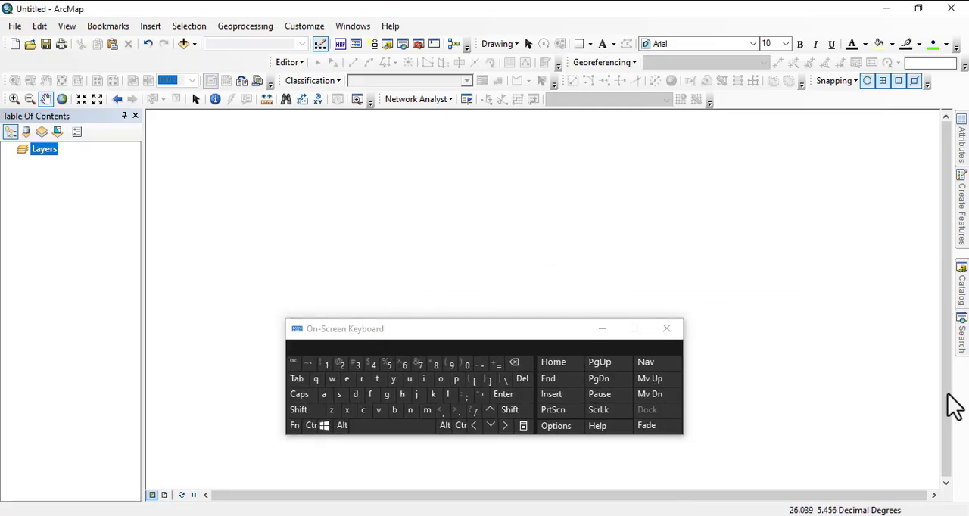
Search the local tools for "fishnet", bring up the Create Fishnet (Data Management) tool and dismiss it.
click(962, 337)
click(800, 169)
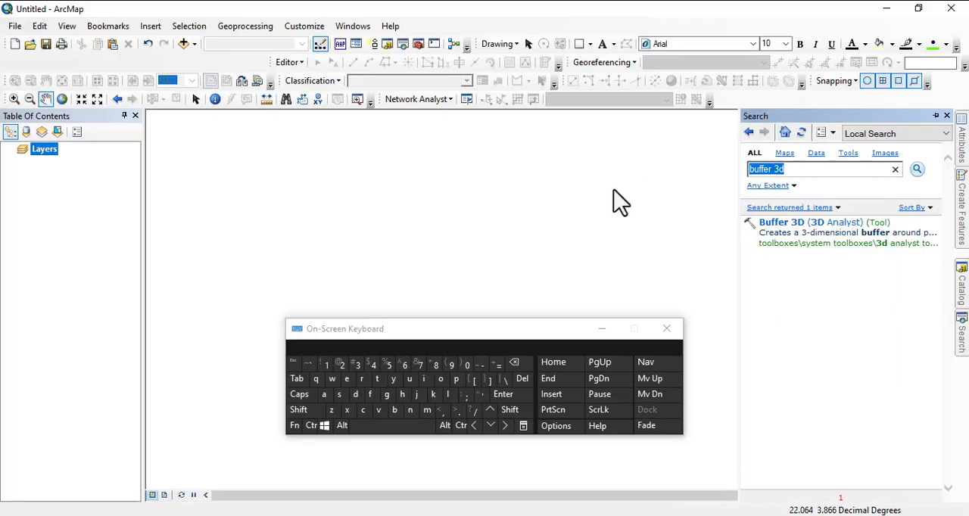
click(364, 411)
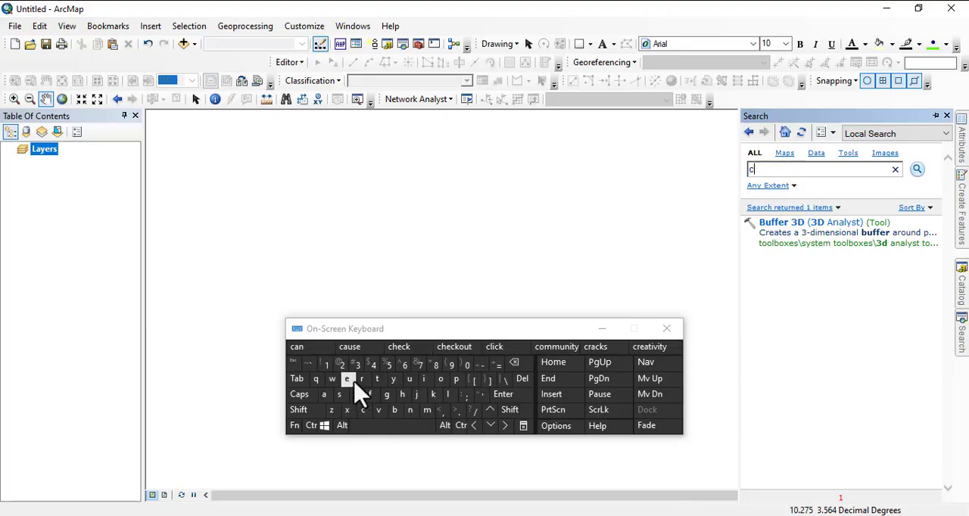
click(361, 378)
click(347, 379)
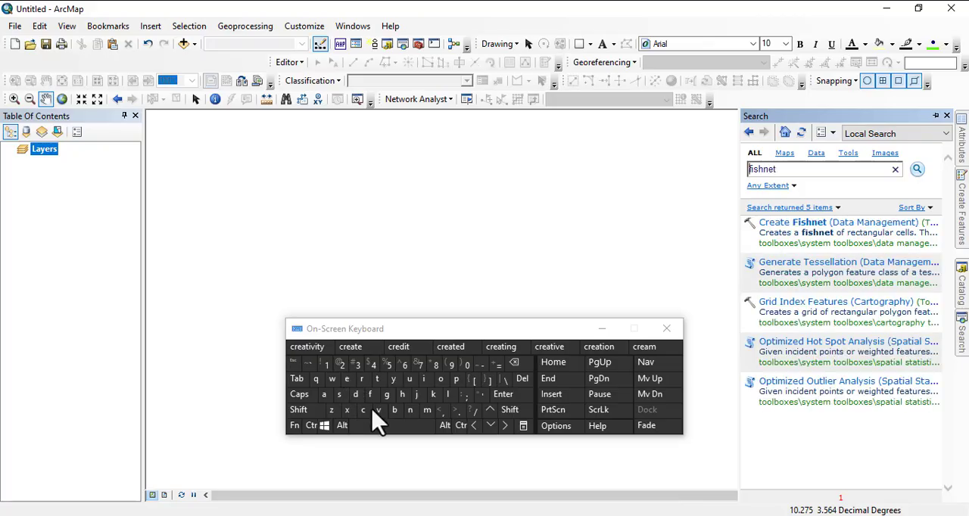
click(828, 227)
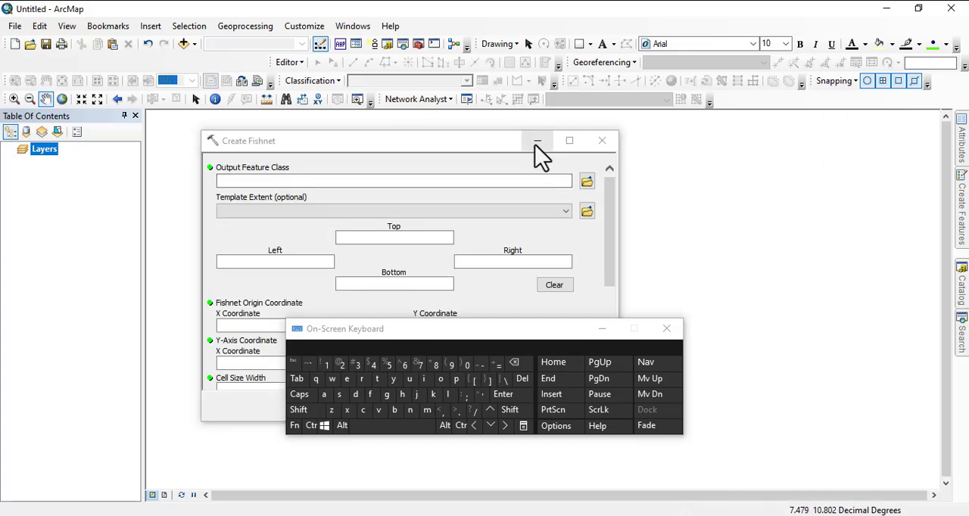
click(600, 142)
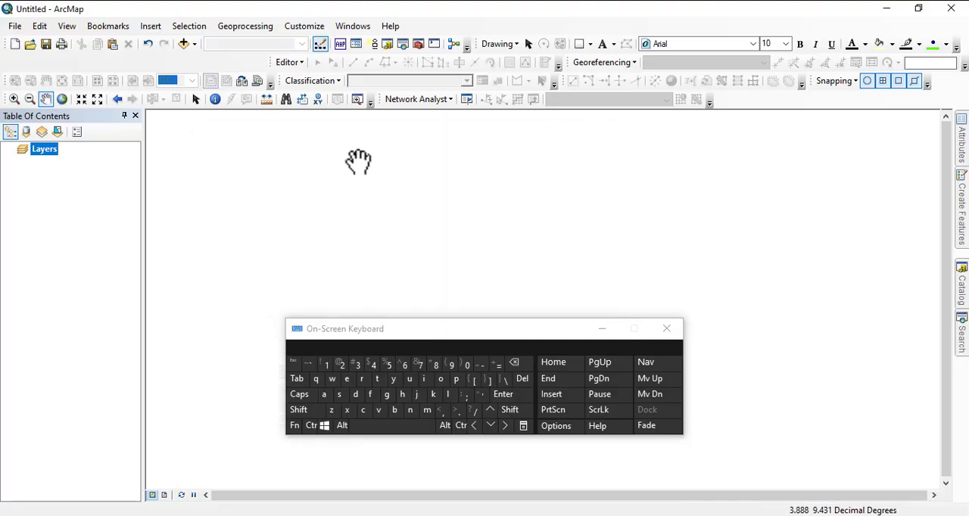
Create a file geodatabase named 3d in the tutorial folder while browsing for the current workspace in the geoprocessing Environment Settings.
click(244, 29)
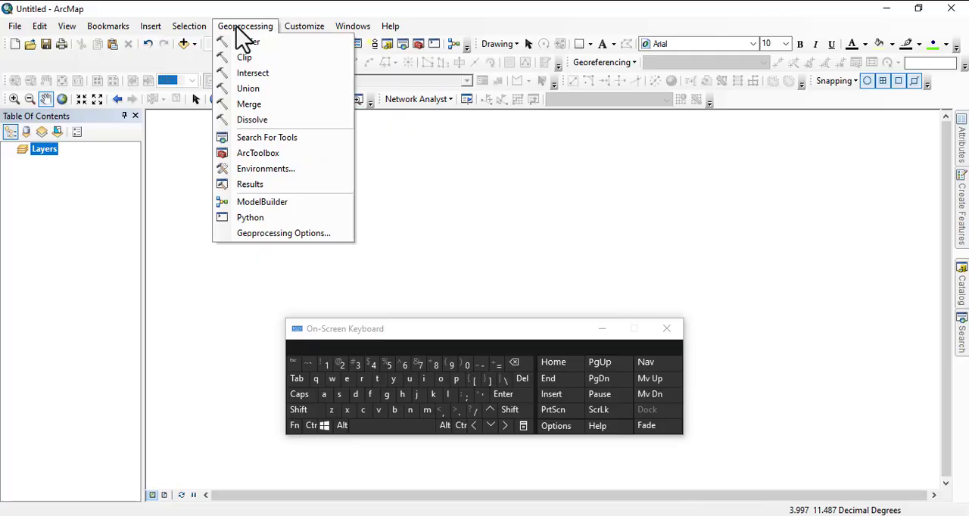
click(260, 172)
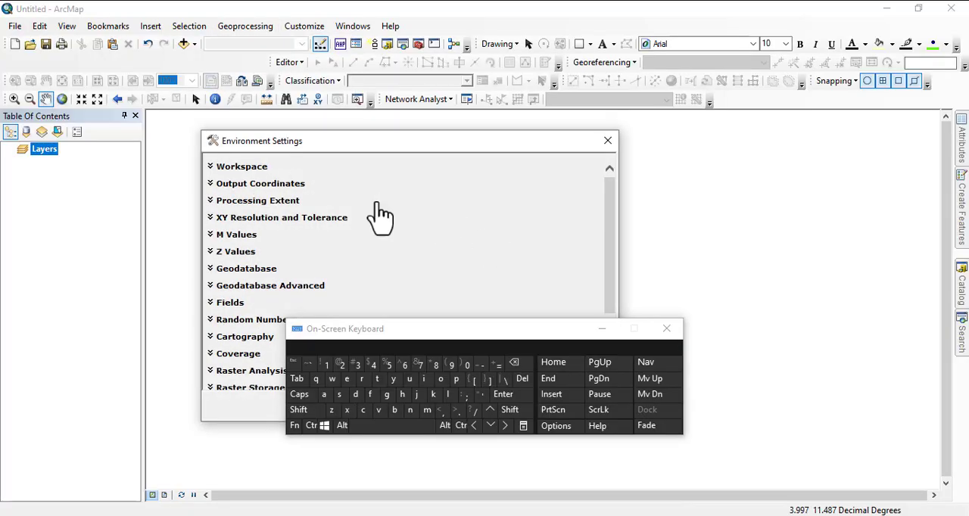
click(242, 166)
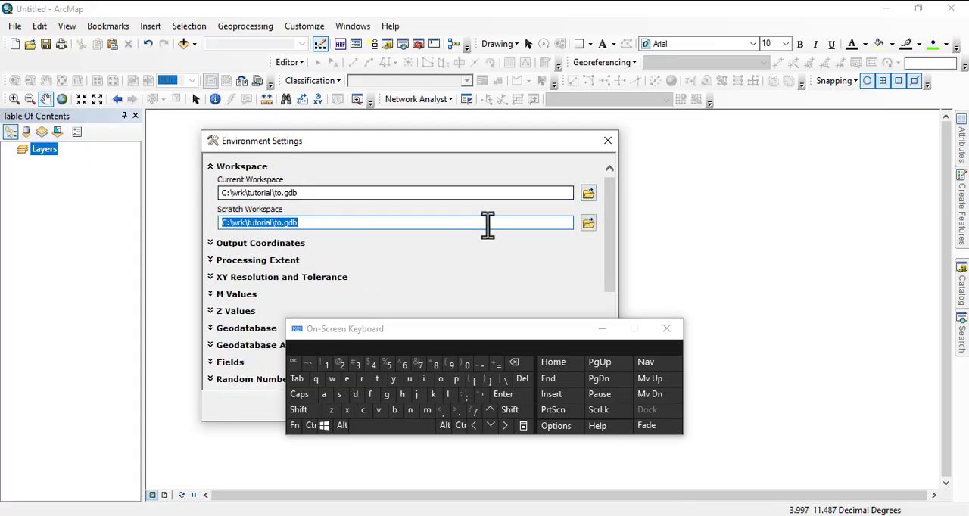
click(586, 197)
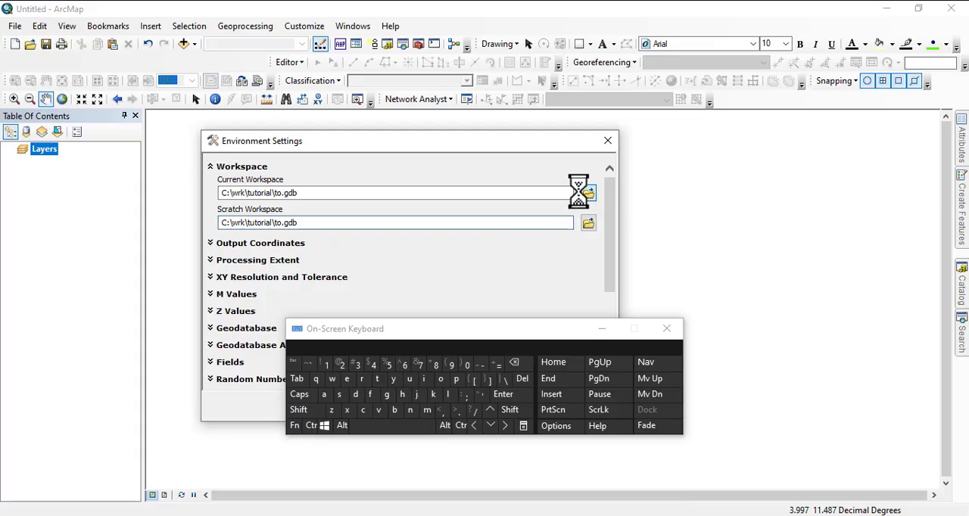
drag(473, 339, 841, 298)
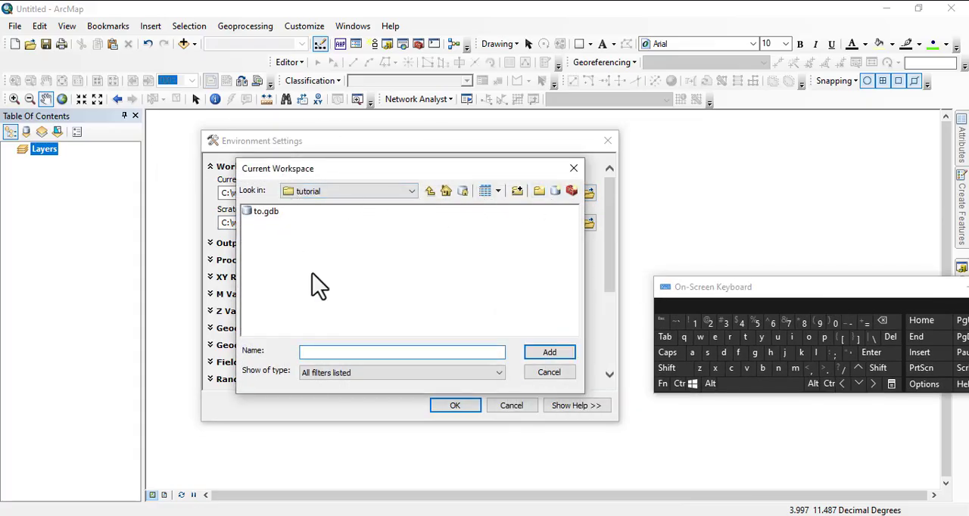
click(555, 191)
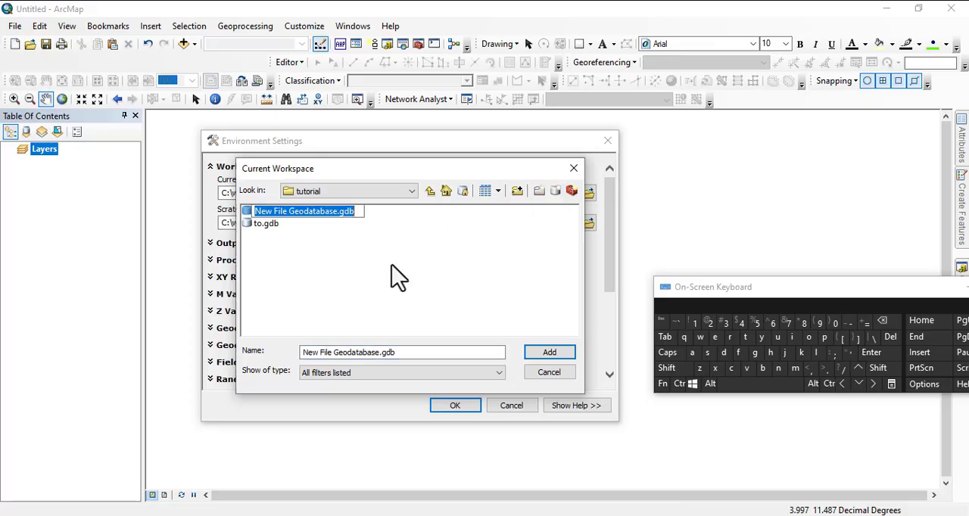
text(3d)
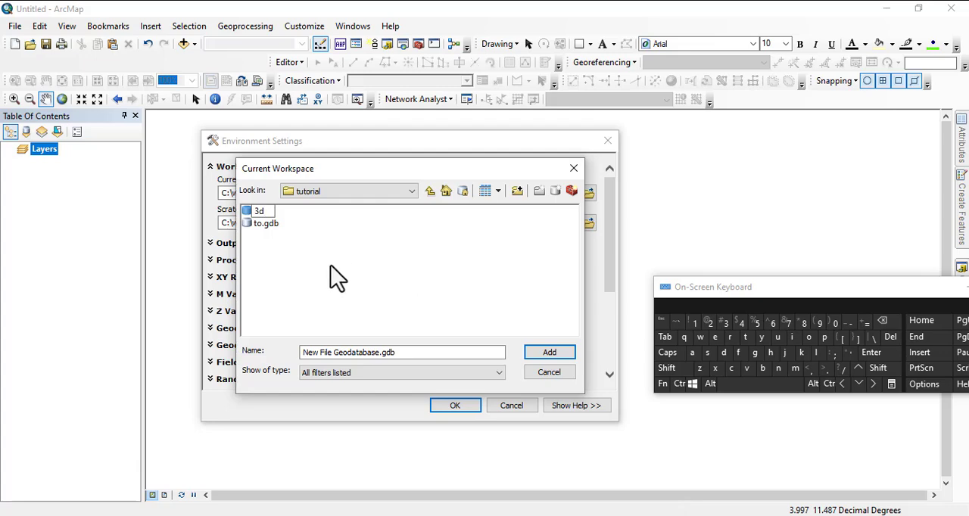
key(Return)
Set the Current Workspace to 3d.gdb in the tutorial folder.
click(258, 212)
double_click(253, 212)
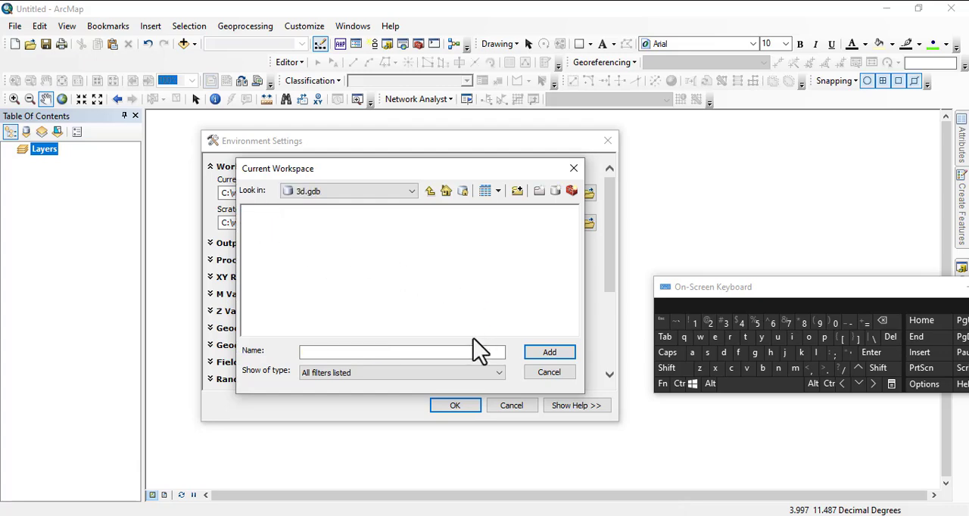
click(430, 192)
click(257, 213)
click(551, 355)
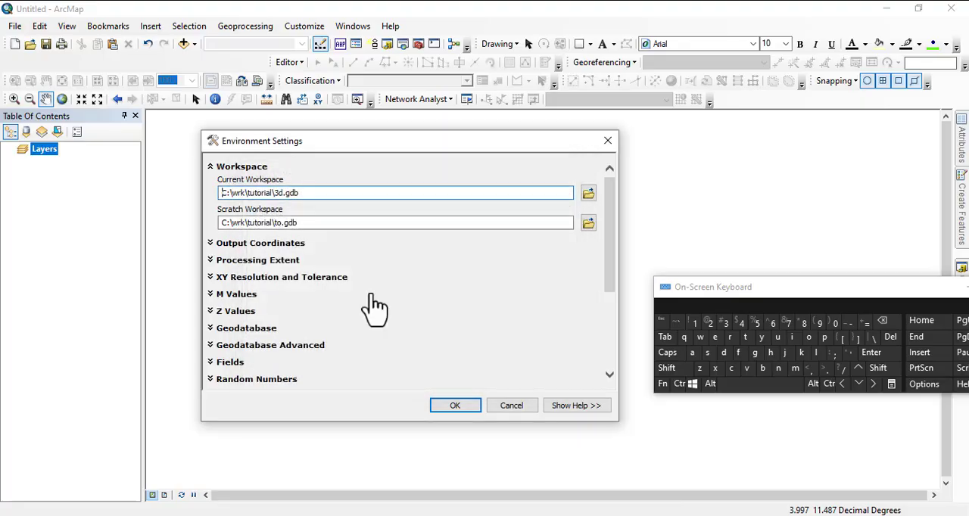
Set the Scratch Workspace to 3d.gdb and accept the environment settings.
click(588, 222)
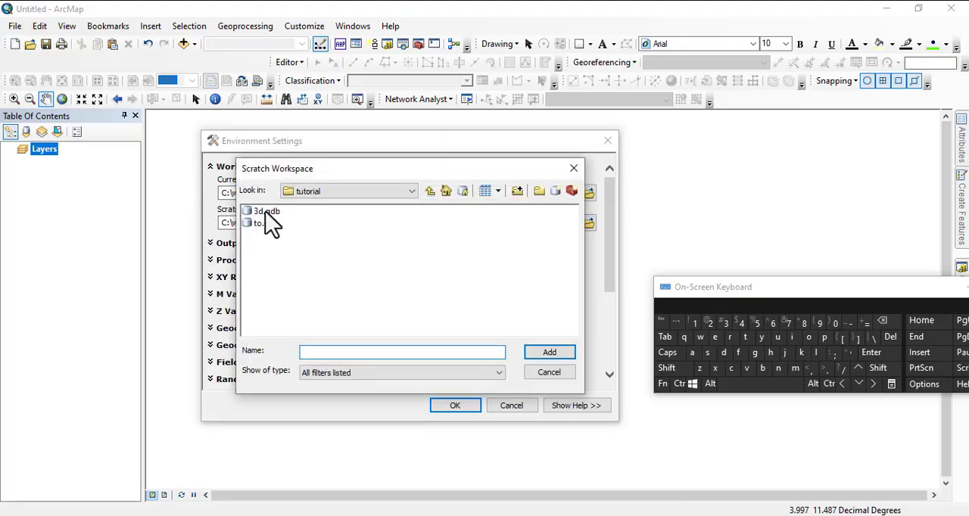
click(266, 213)
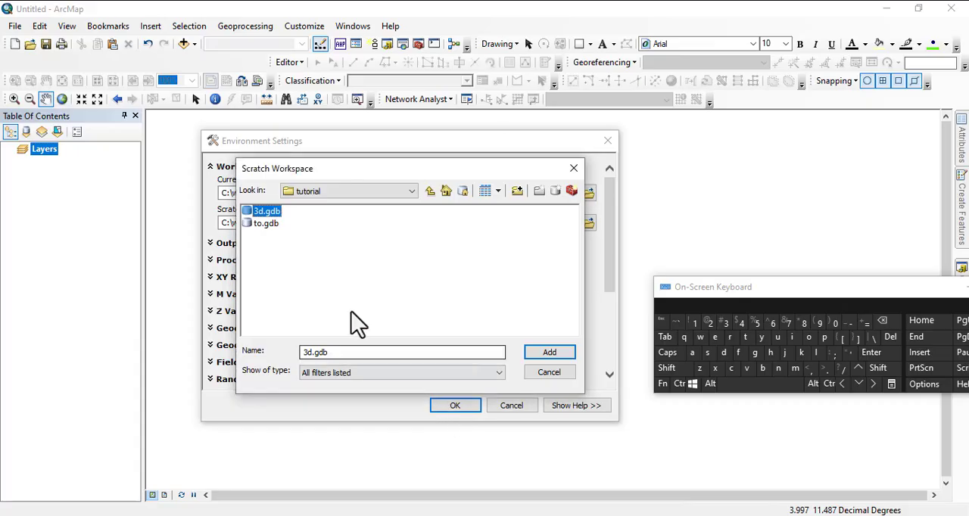
click(549, 352)
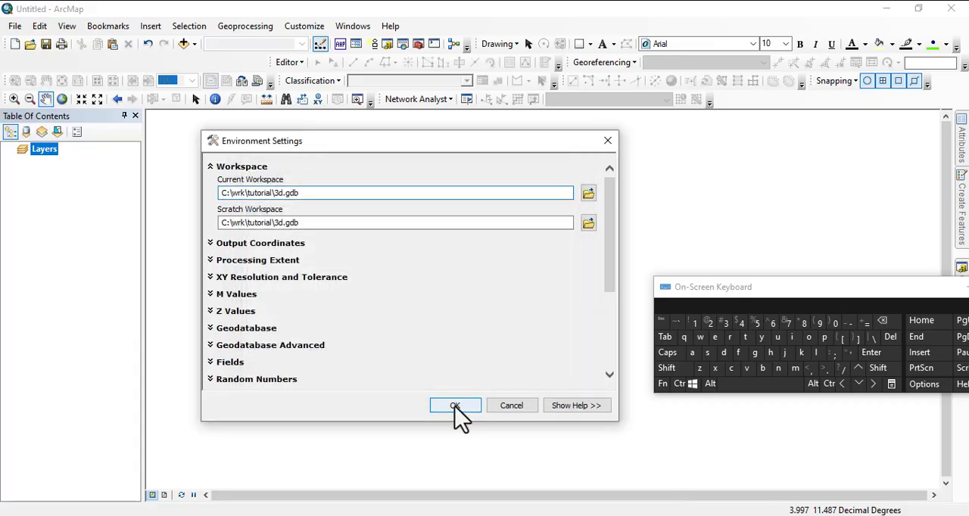
click(454, 407)
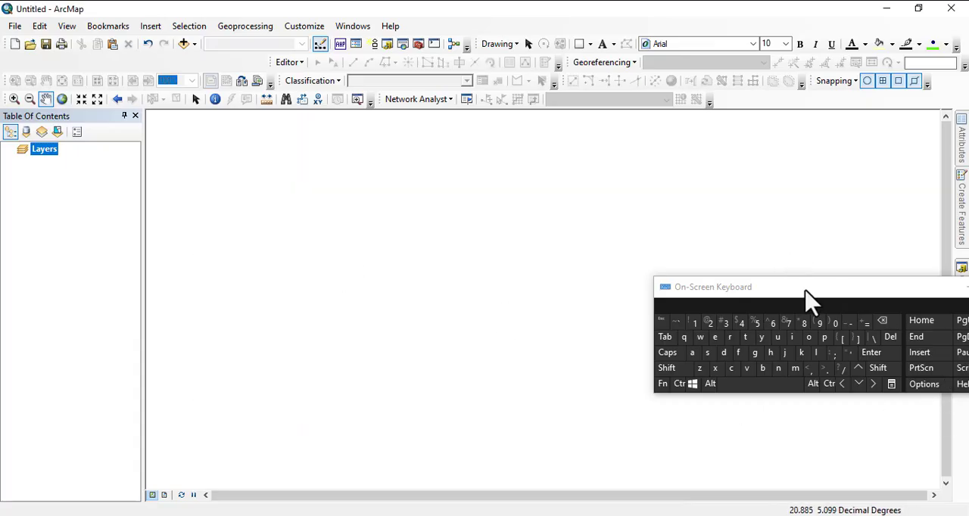
Reopen the Create Fishnet tool from the fishnet search results and move the On-Screen Keyboard clear of its dialog.
drag(808, 299, 476, 340)
click(958, 342)
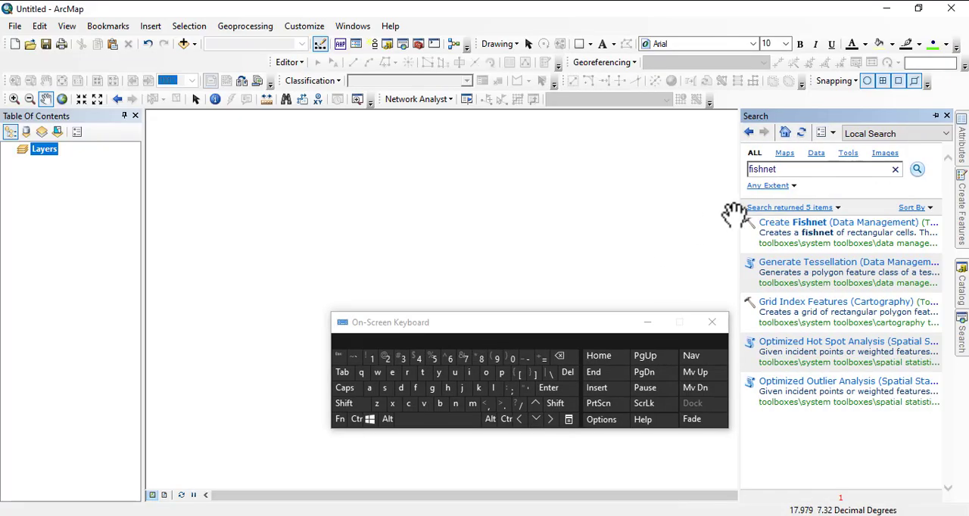
click(785, 223)
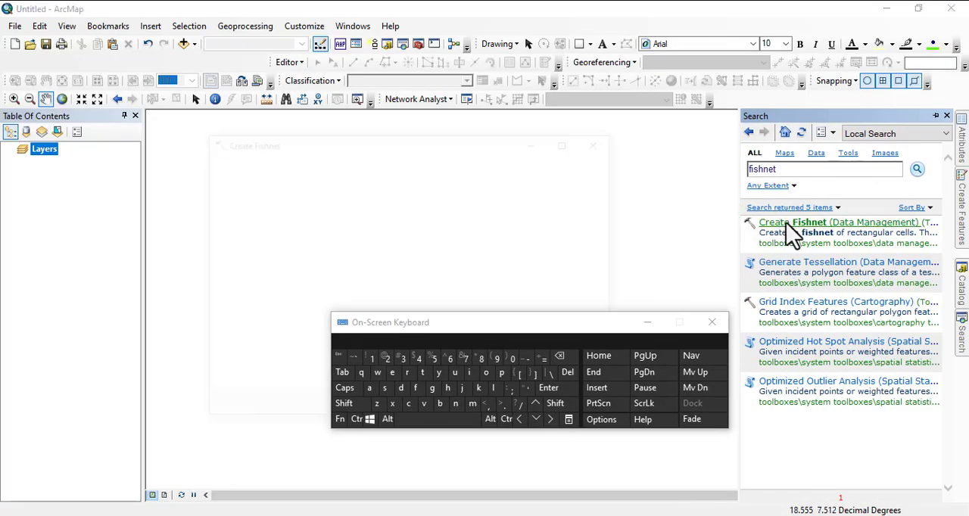
drag(543, 343, 821, 376)
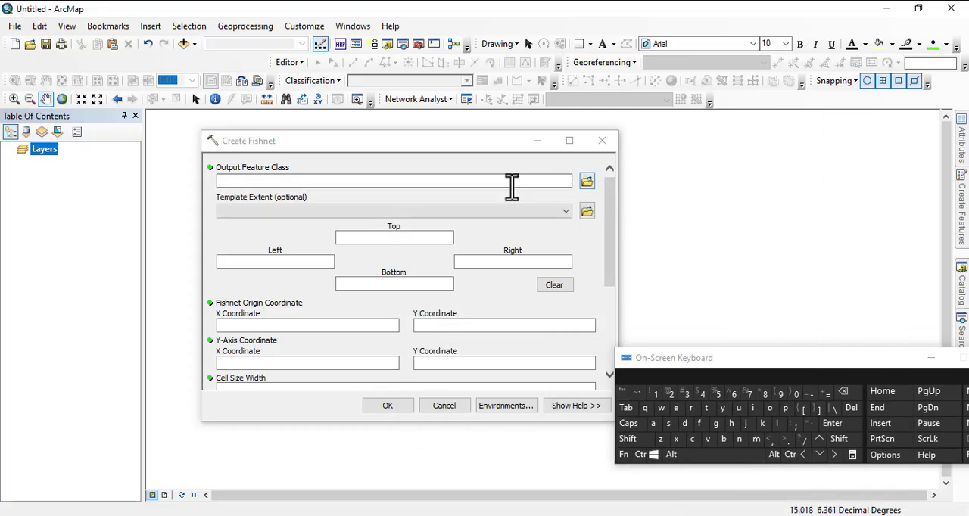
click(587, 181)
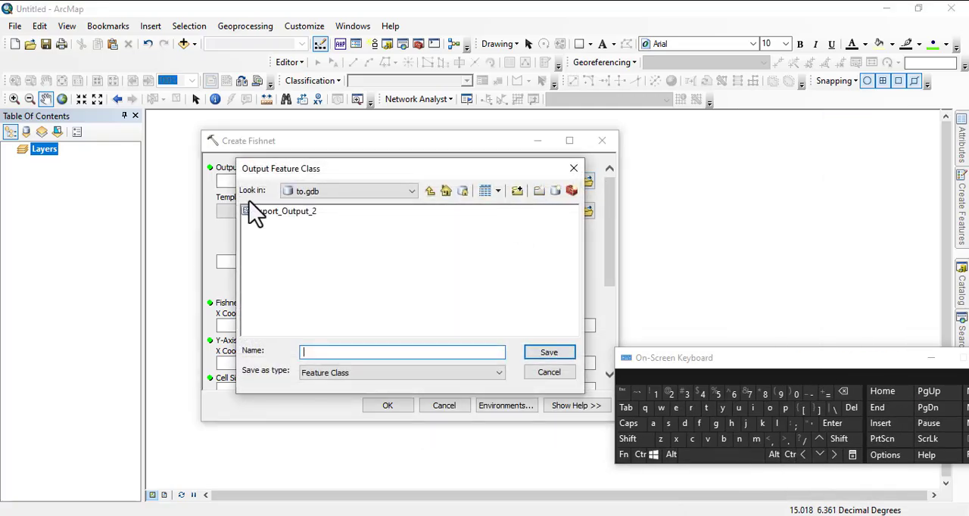
click(429, 191)
click(266, 211)
double_click(266, 211)
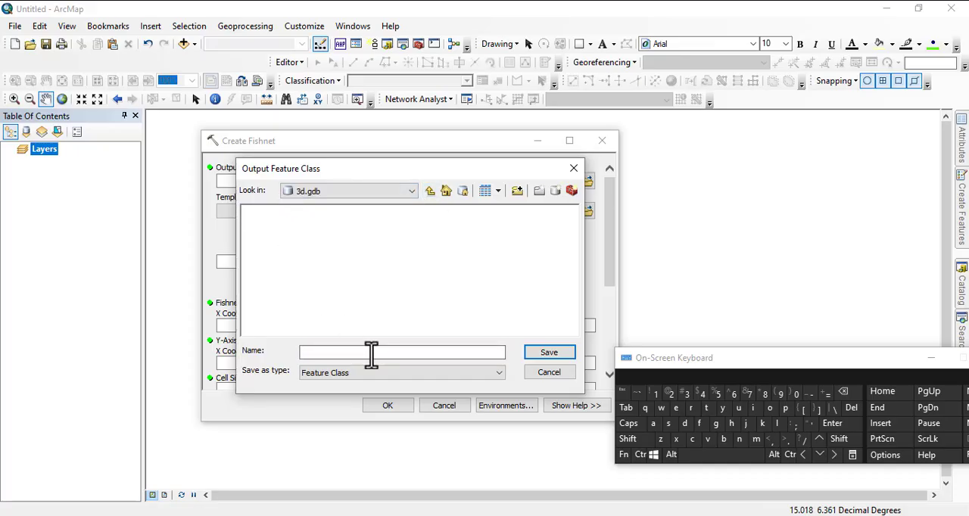
click(430, 191)
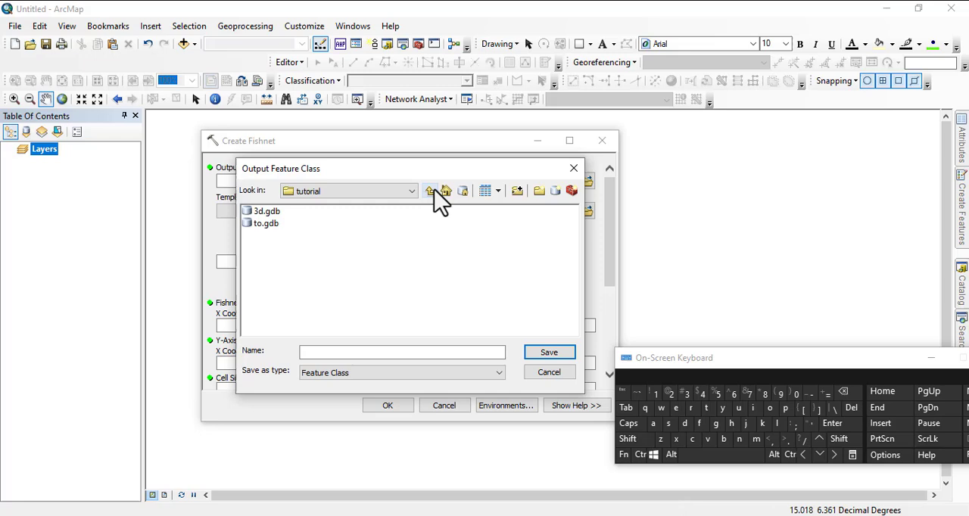
double_click(266, 212)
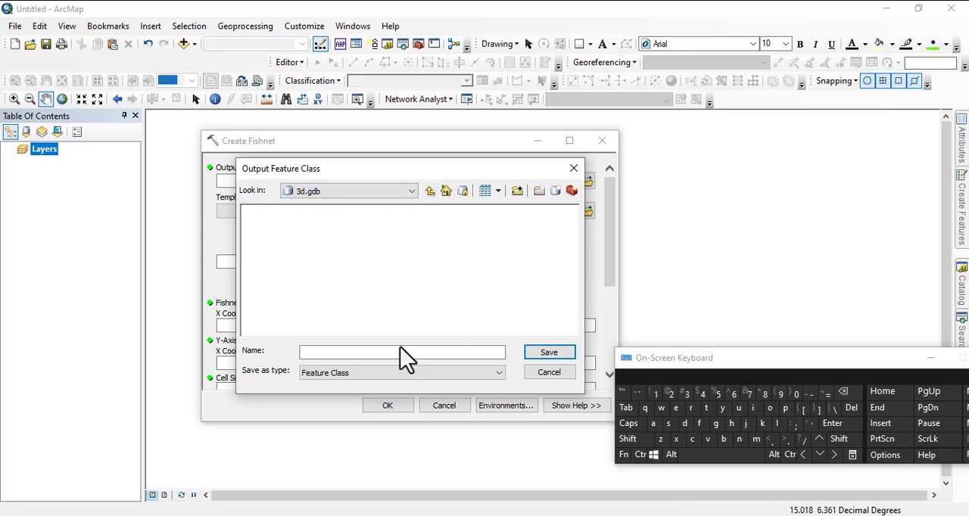
click(430, 192)
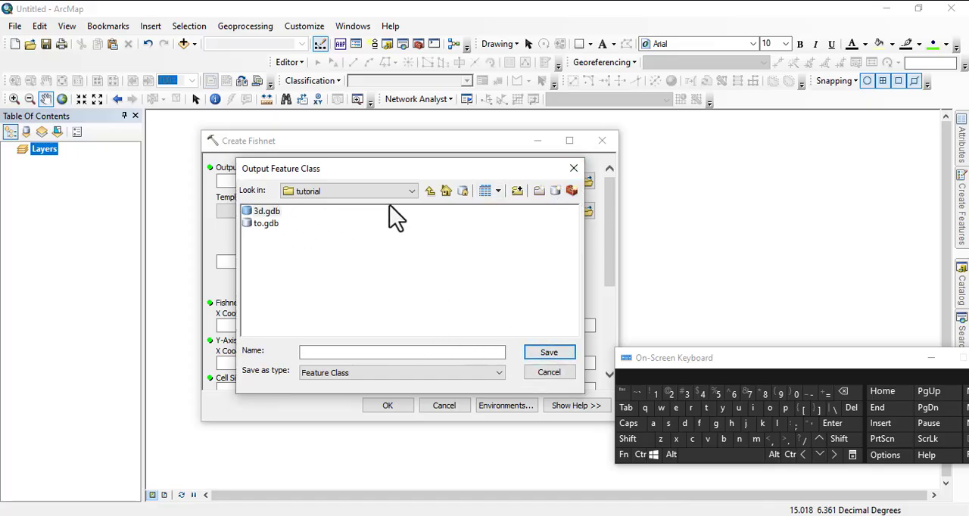
click(573, 168)
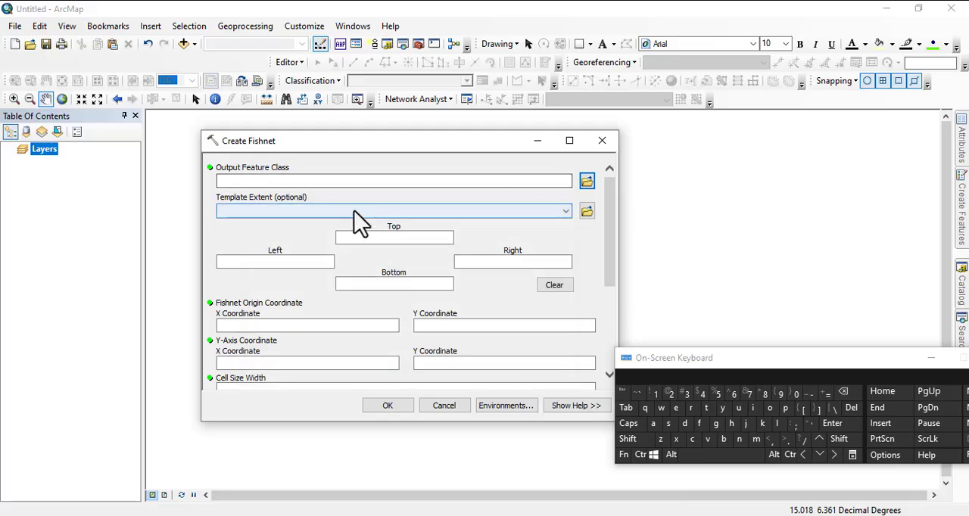
click(585, 188)
click(575, 169)
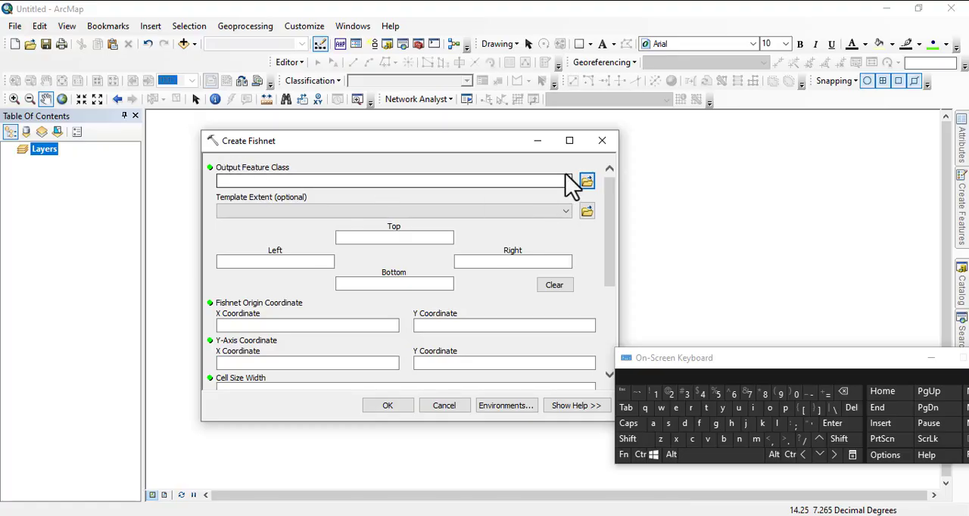
Set the fishnet's output feature class to ffffff inside 3d.gdb in the tutorial folder.
click(588, 182)
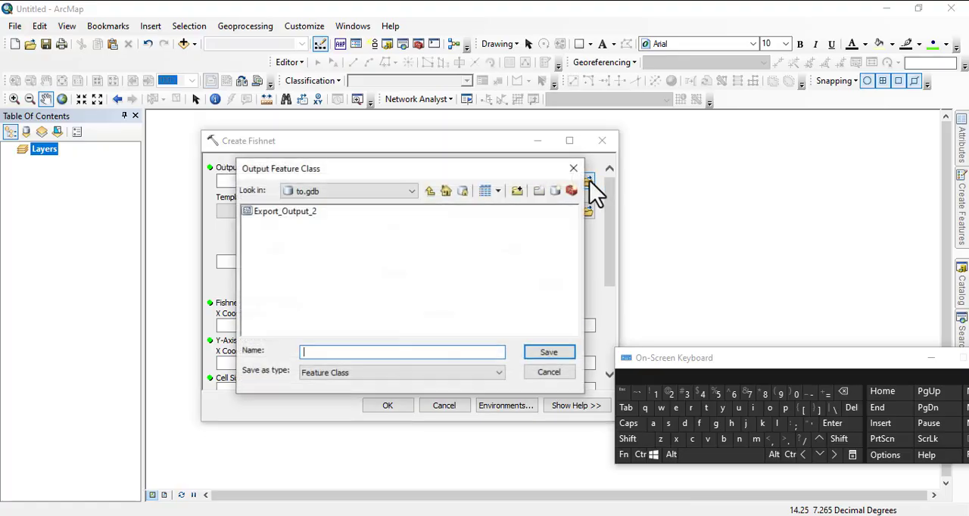
click(430, 191)
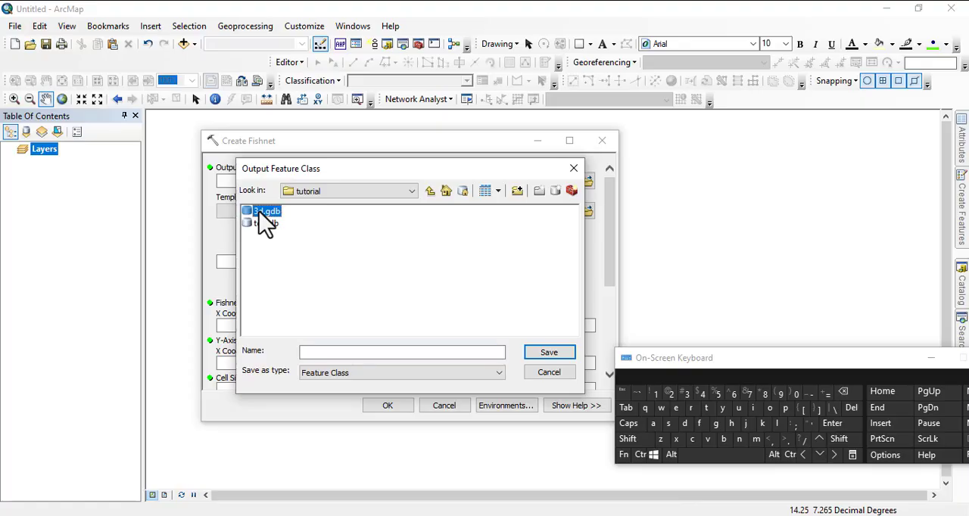
double_click(265, 212)
click(320, 350)
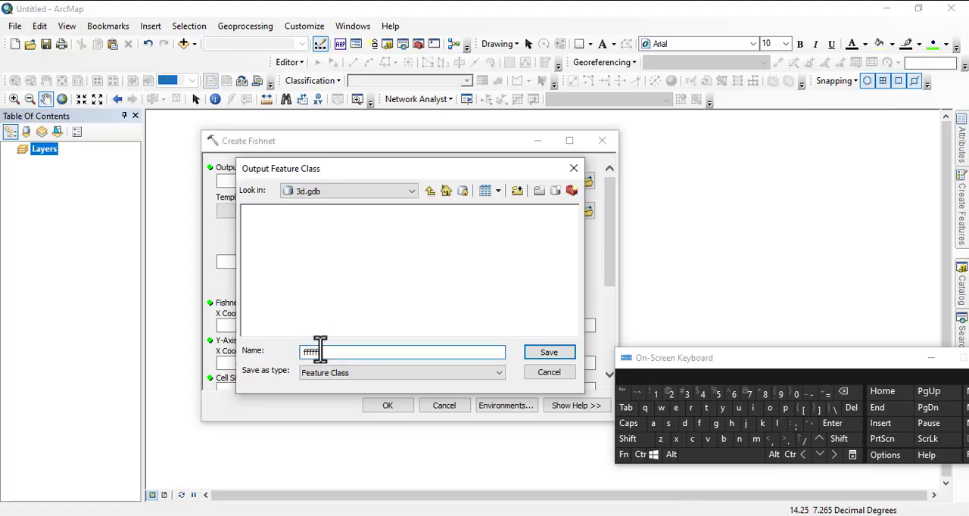
click(531, 354)
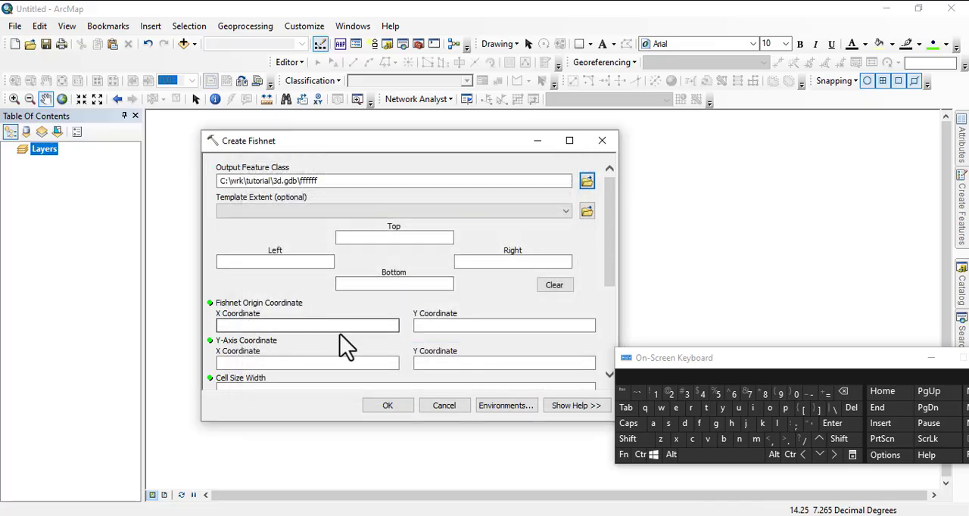
Set the fishnet origin coordinate to X 0 and Y 0.
drag(342, 144, 329, 103)
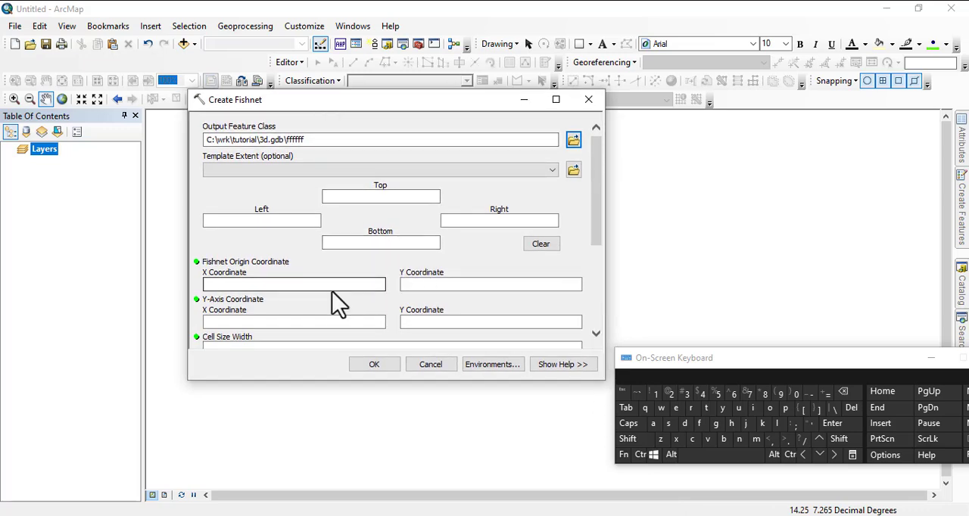
click(227, 283)
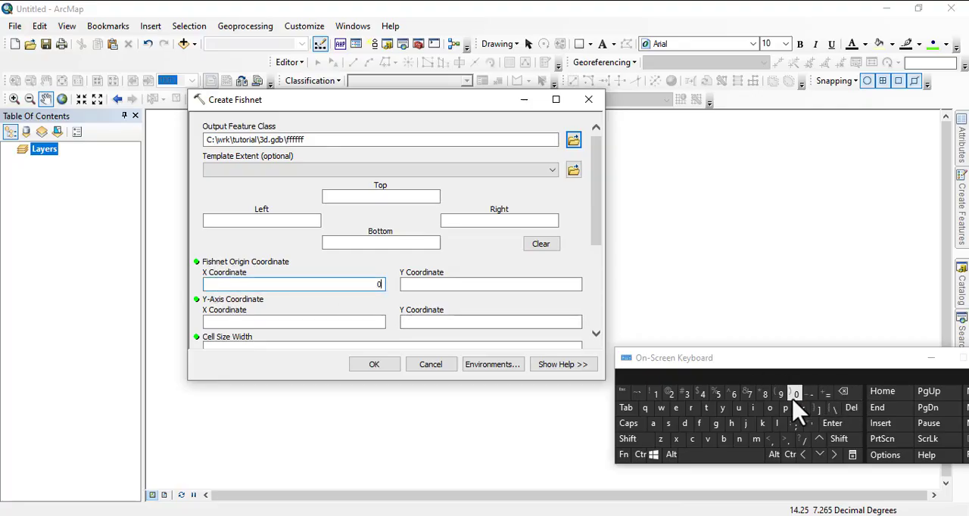
click(555, 286)
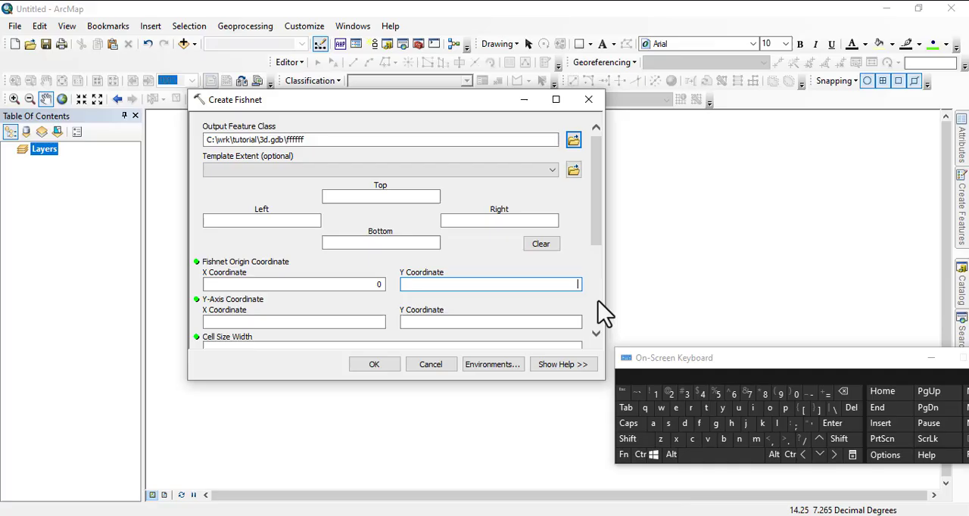
click(795, 393)
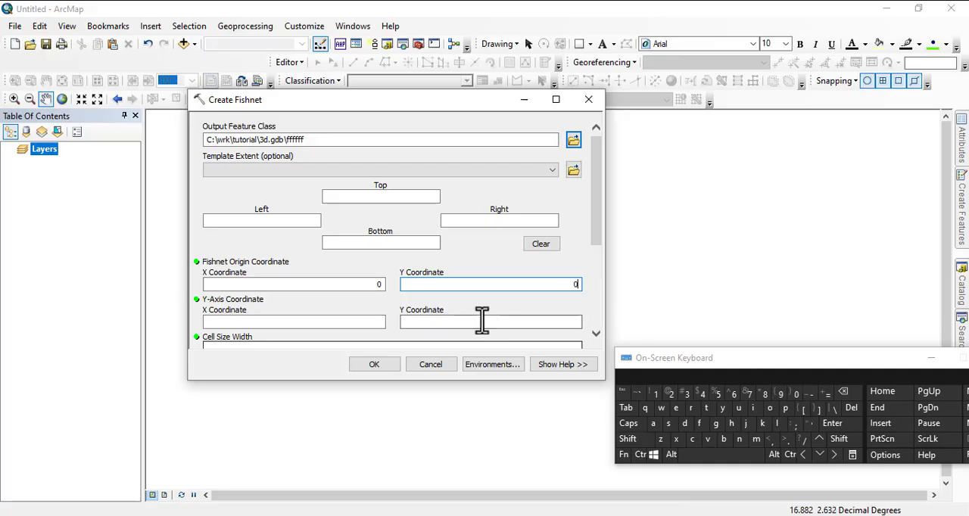
Set the fishnet's Y-axis coordinate to X 0 and Y 10.
click(227, 322)
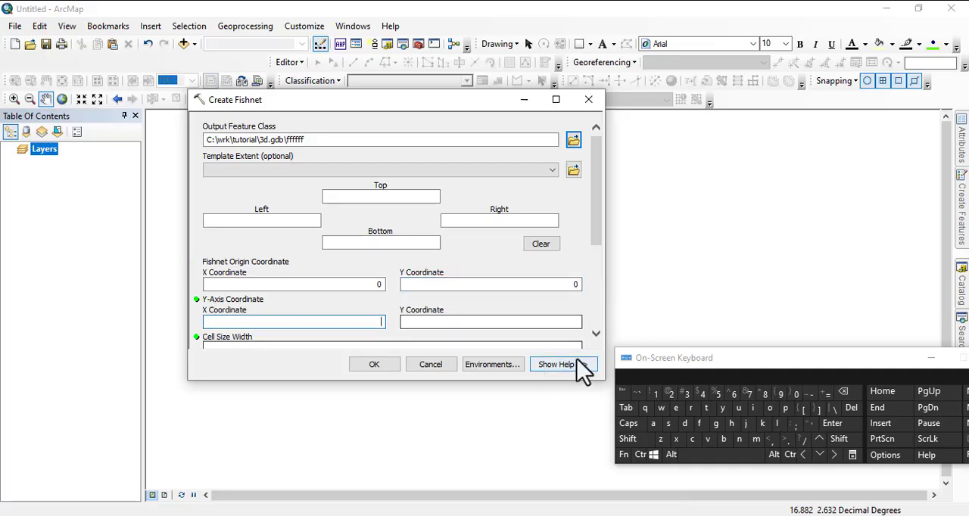
click(796, 393)
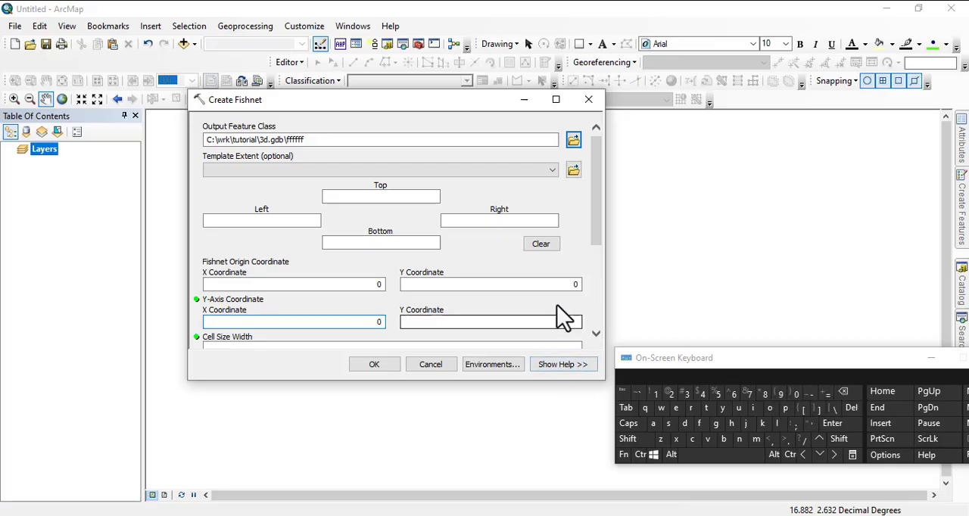
click(464, 325)
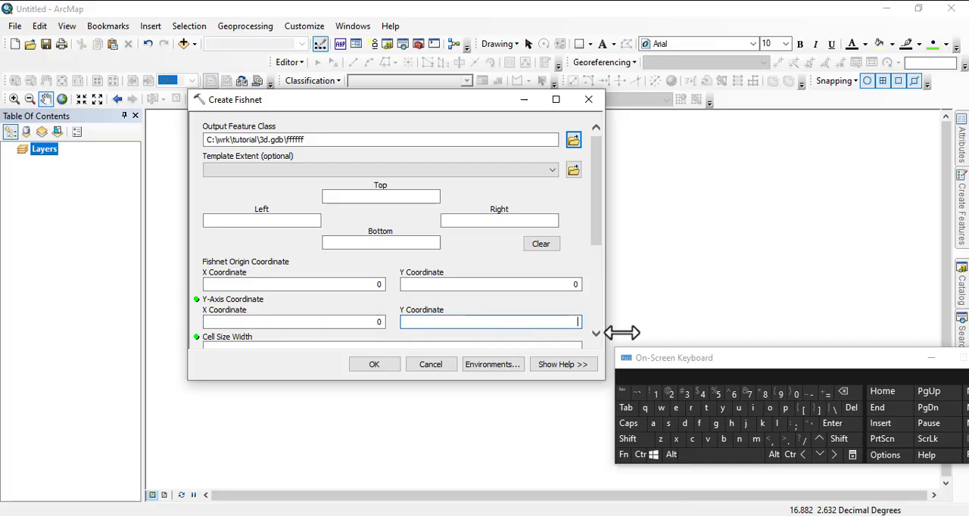
click(655, 394)
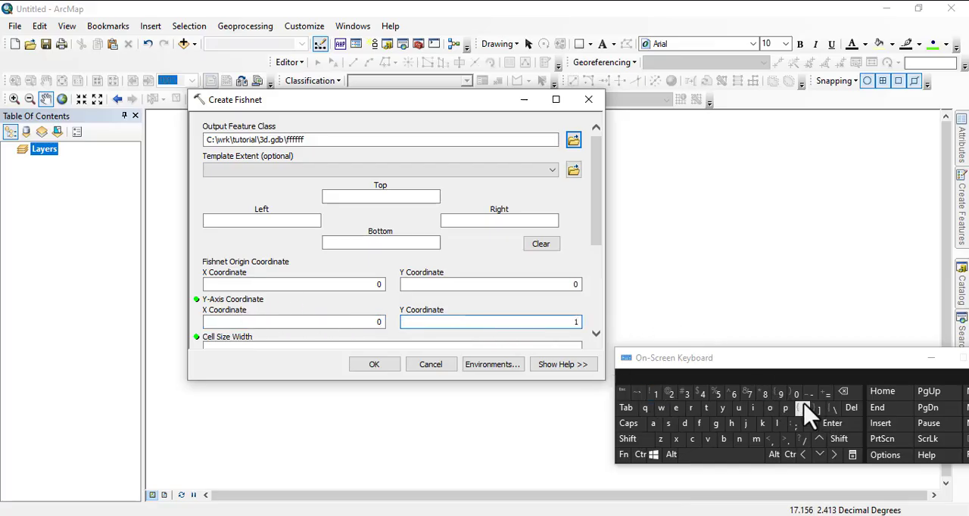
click(795, 394)
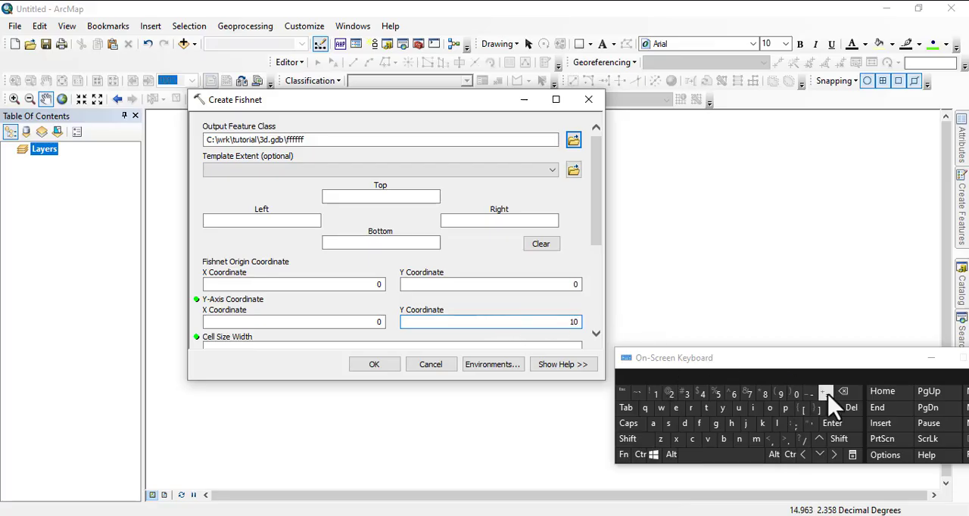
Set both the cell size width and the cell size height of the fishnet to 10.
scroll(352, 303, down, 1)
scroll(366, 295, down, 1)
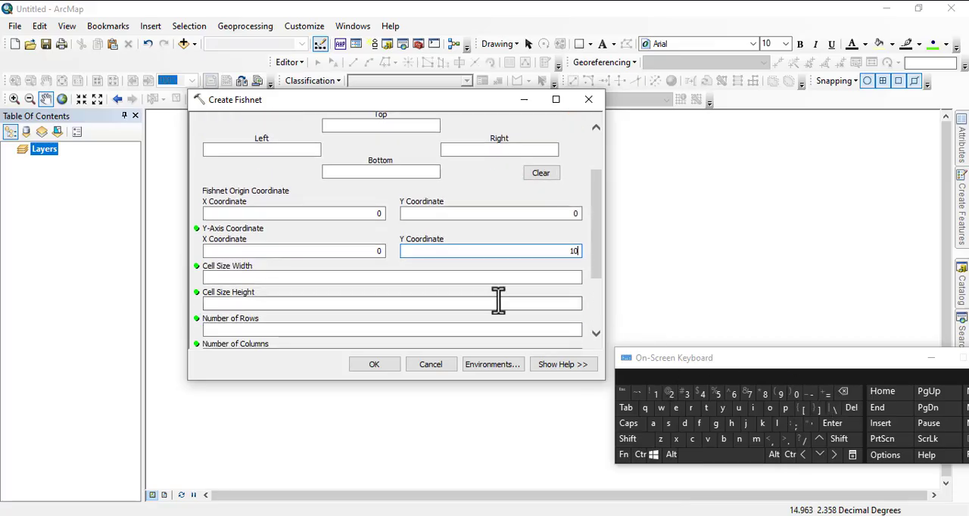
click(454, 279)
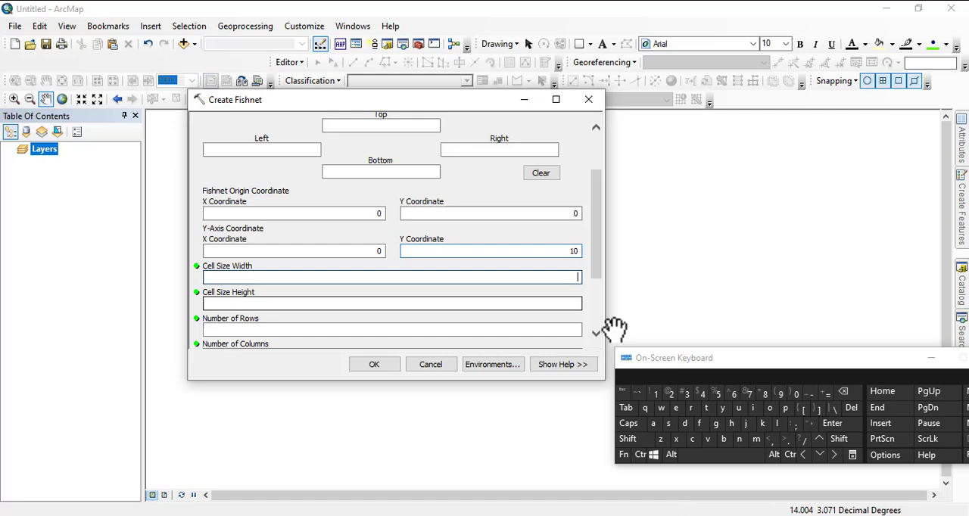
click(655, 395)
click(795, 394)
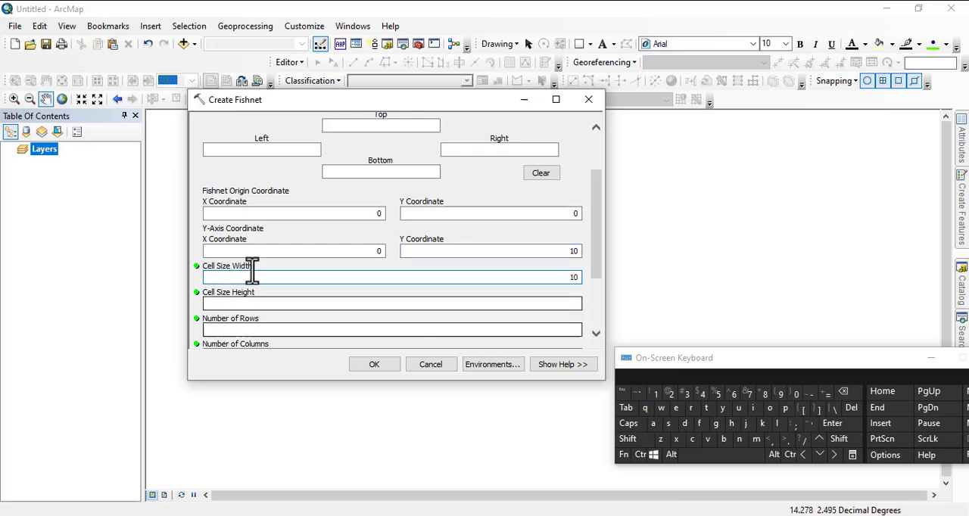
click(554, 305)
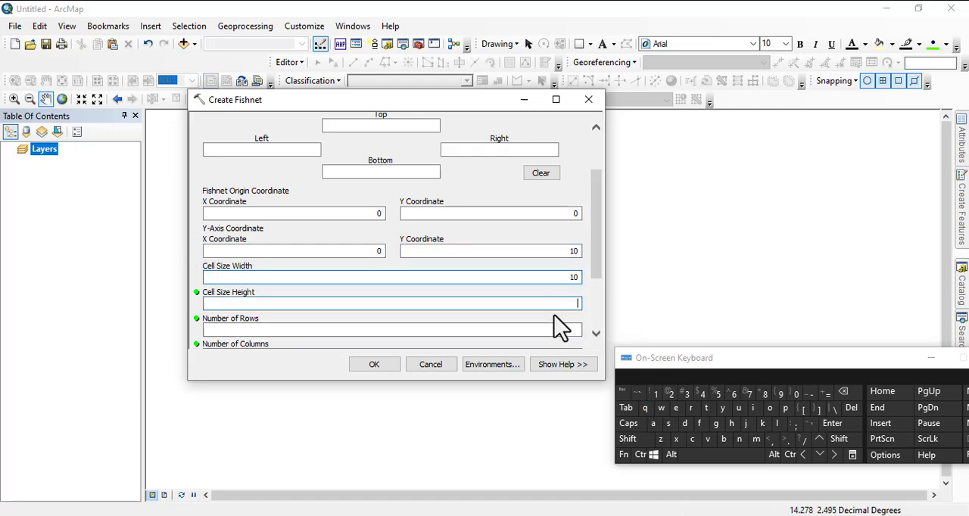
click(670, 395)
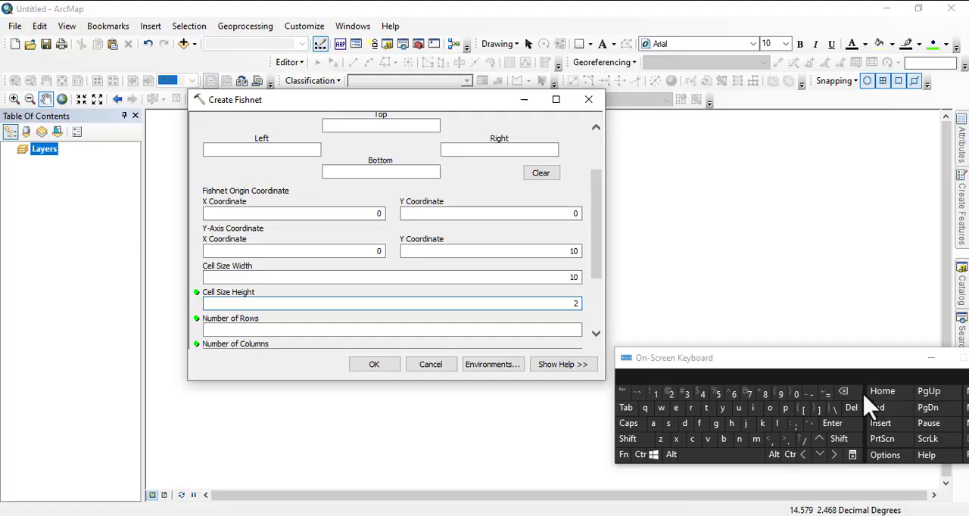
click(840, 392)
click(655, 394)
click(798, 396)
Set the fishnet to 1 row and 2 columns.
scroll(357, 304, down, 1)
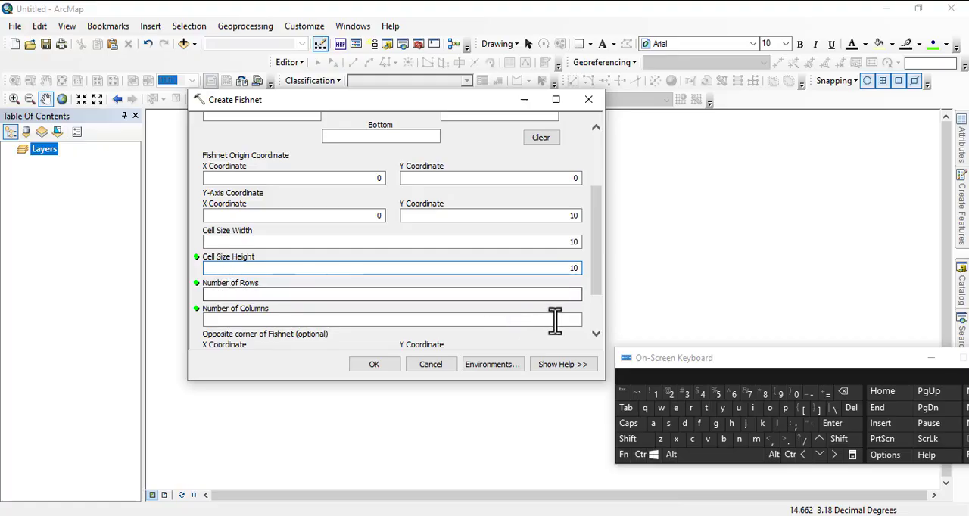
click(209, 294)
click(655, 394)
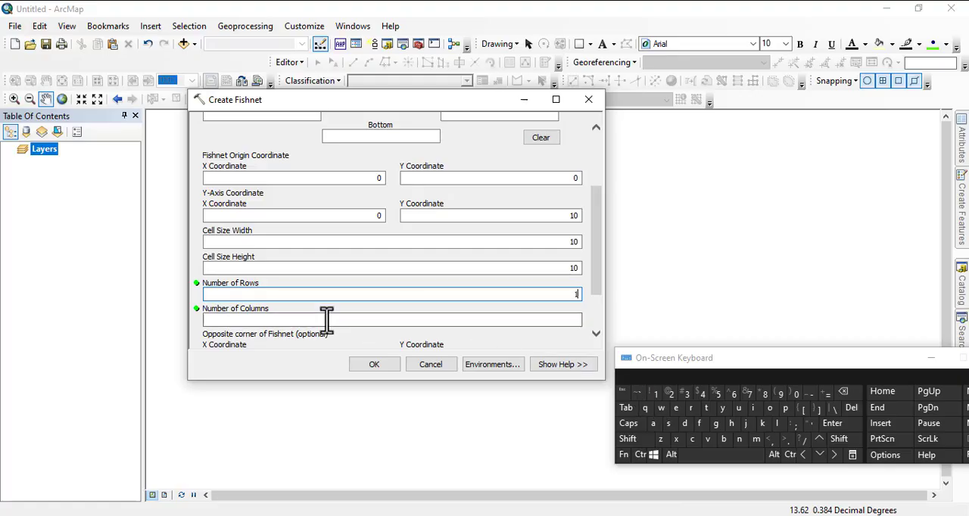
click(391, 319)
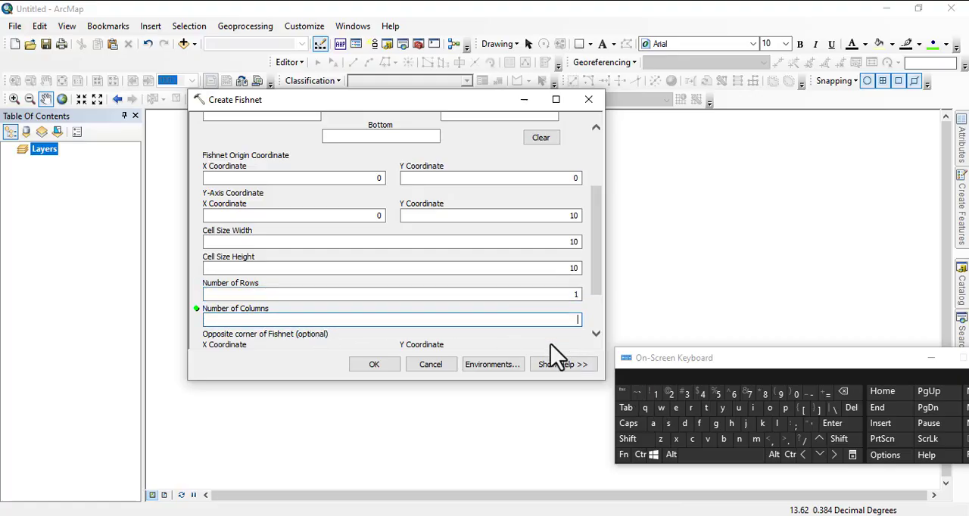
click(671, 394)
Set the geometry type to POLYGON with Create Label Points enabled, and run the Create Fishnet tool.
scroll(536, 320, down, 1)
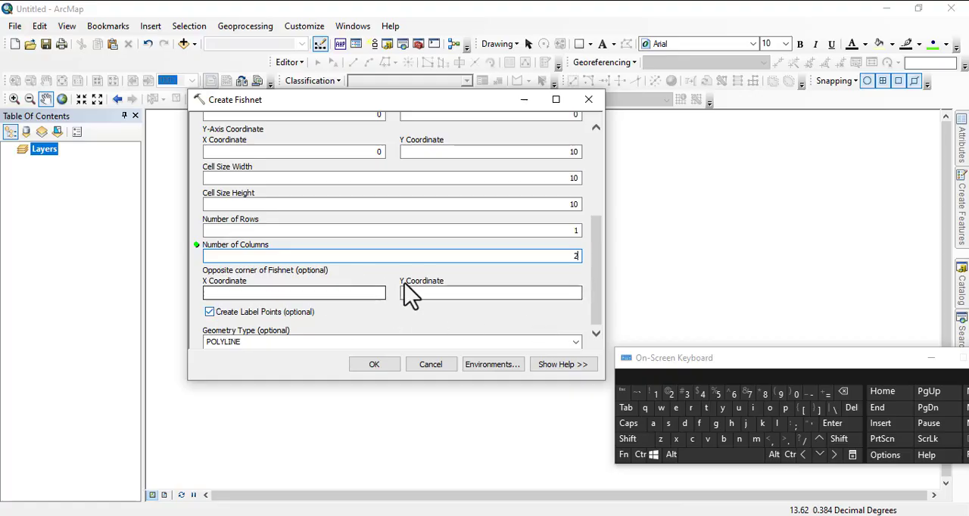
click(209, 312)
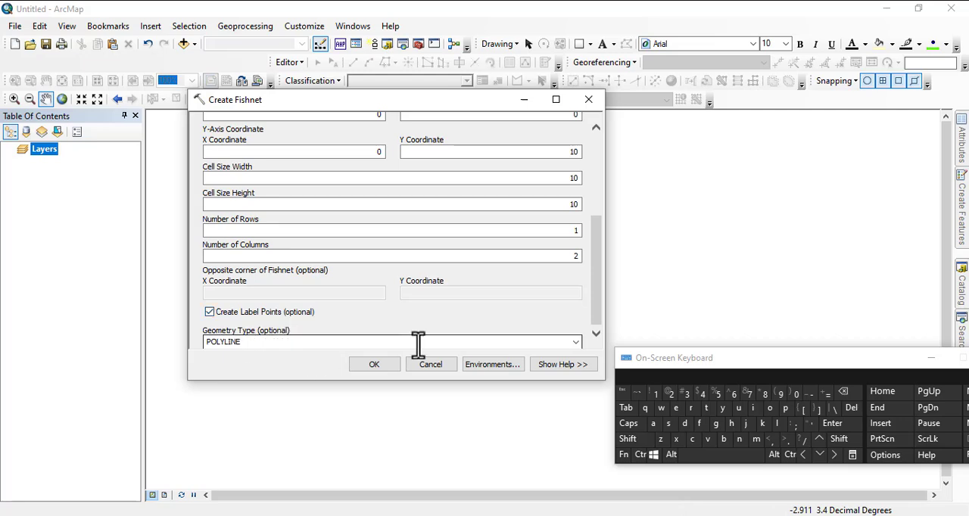
click(576, 342)
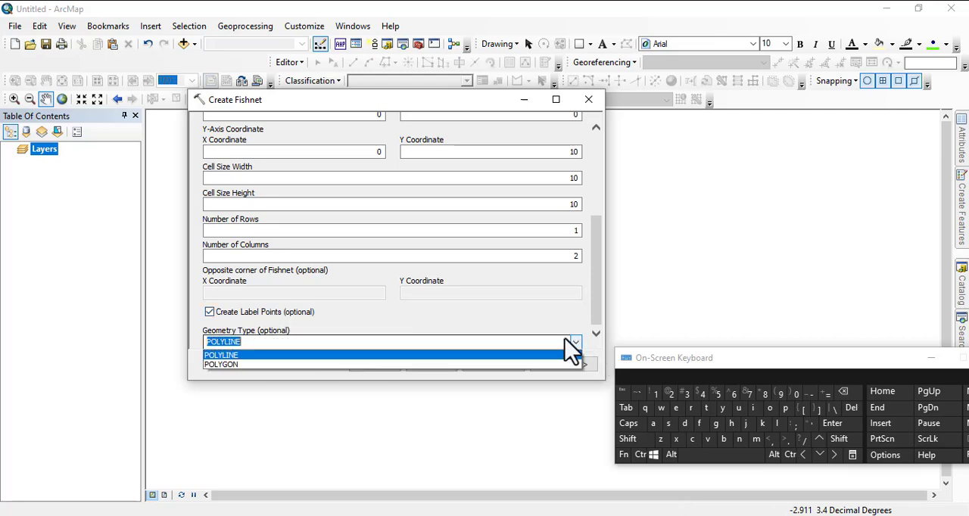
click(222, 366)
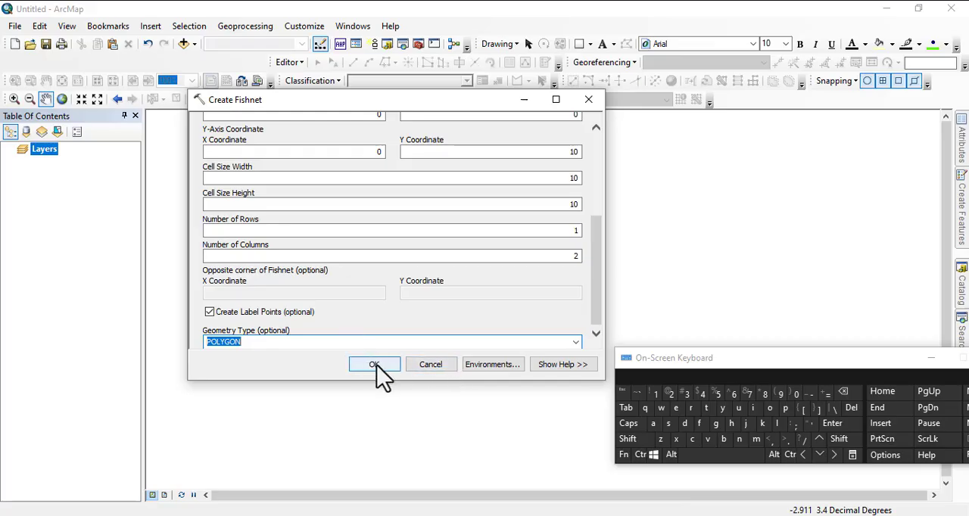
drag(855, 361, 765, 27)
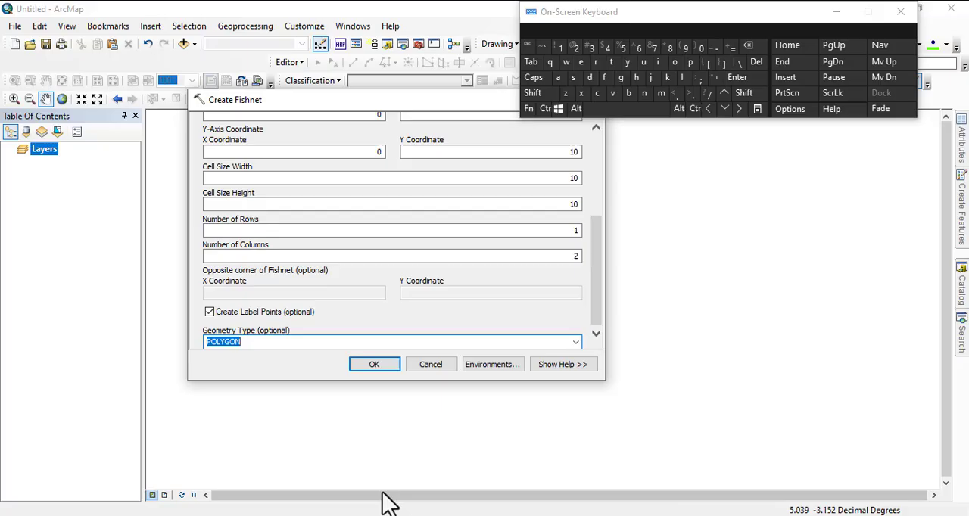
click(374, 365)
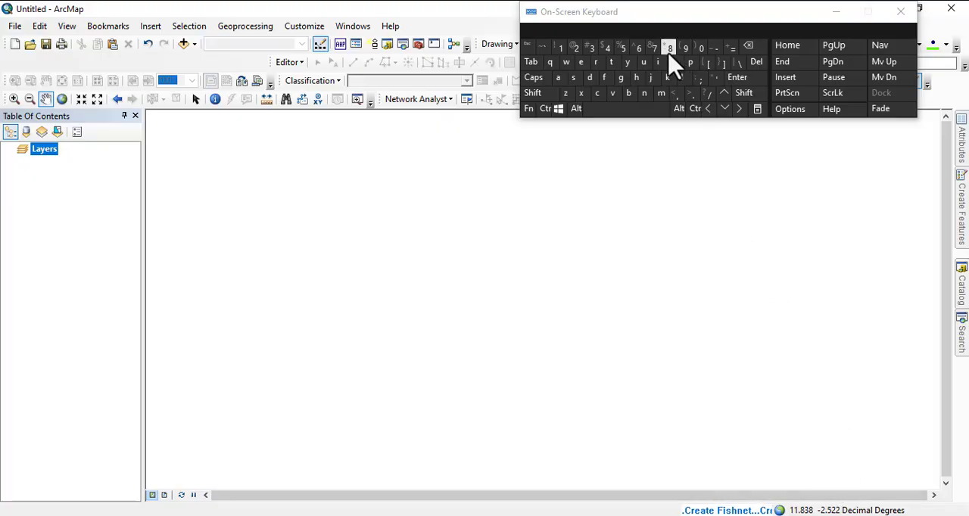
Minimize the On-Screen Keyboard and dismiss the Create Fishnet notification to clear the map view.
mouse_move(681, 31)
mouse_down()
mouse_move(610, 91)
mouse_move(546, 125)
mouse_up()
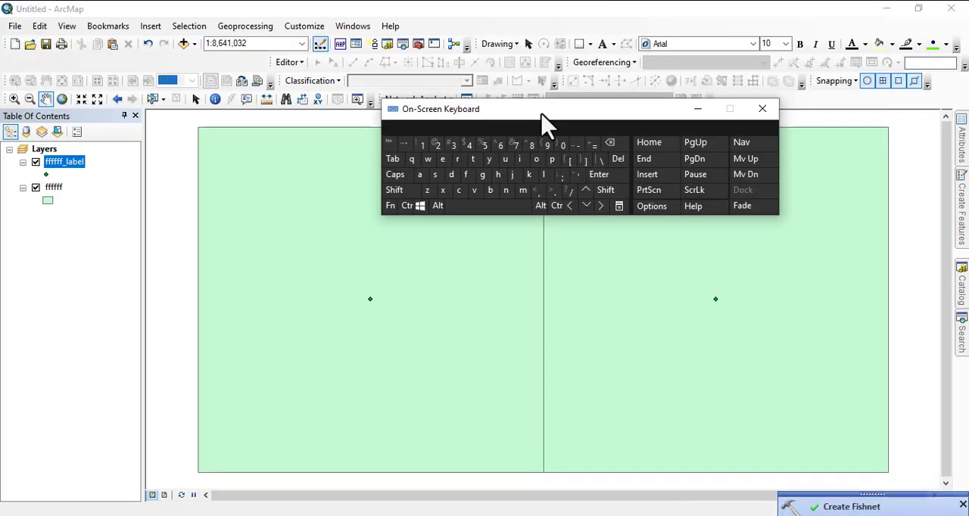
click(697, 110)
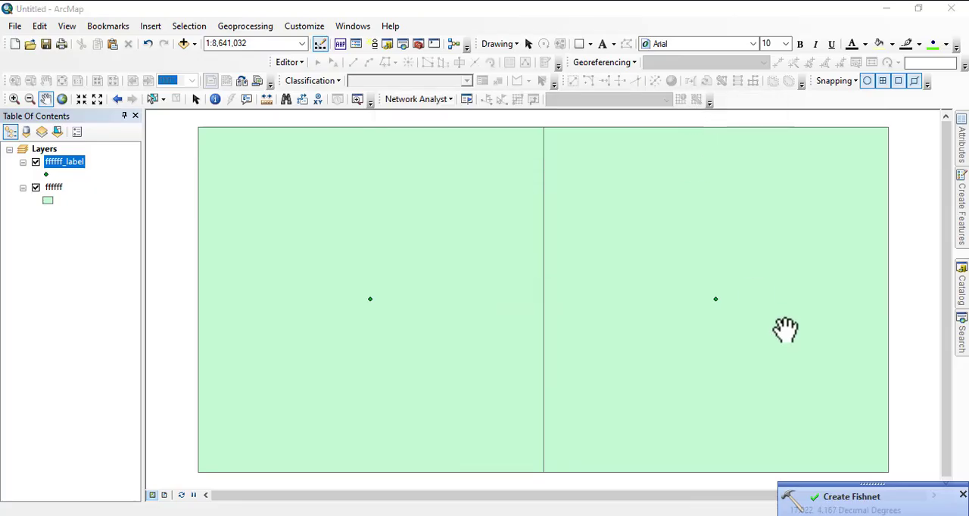
click(962, 494)
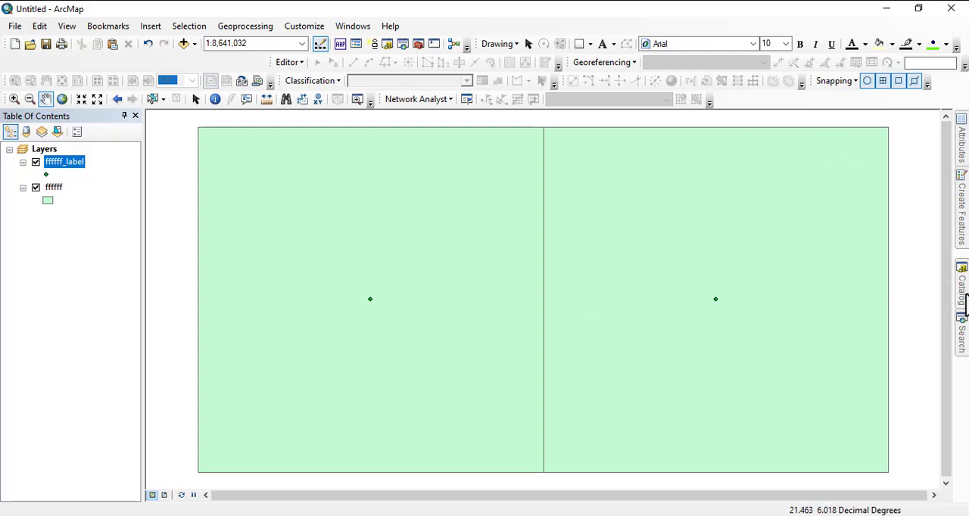
Try to rename the ffffff_label feature class in 3d.gdb as 2pint.
click(964, 299)
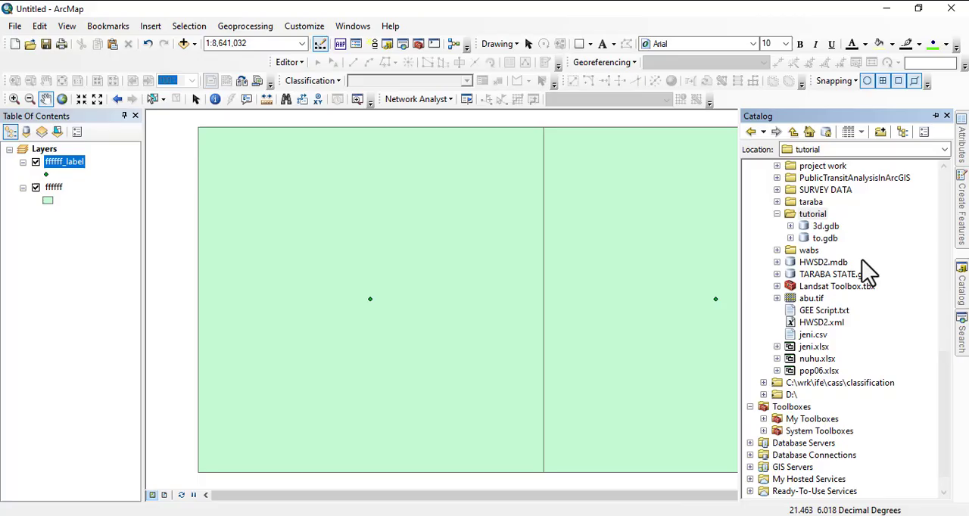
click(791, 225)
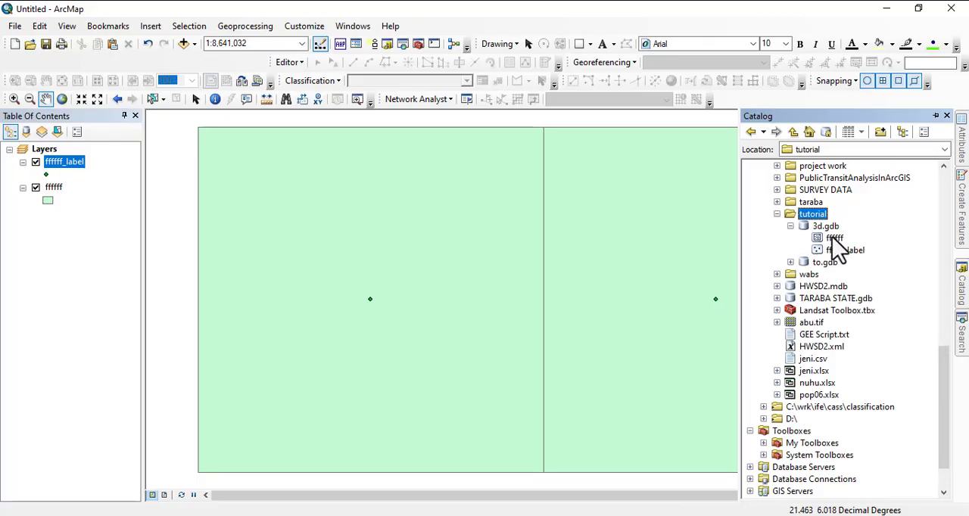
right_click(835, 238)
key(Escape)
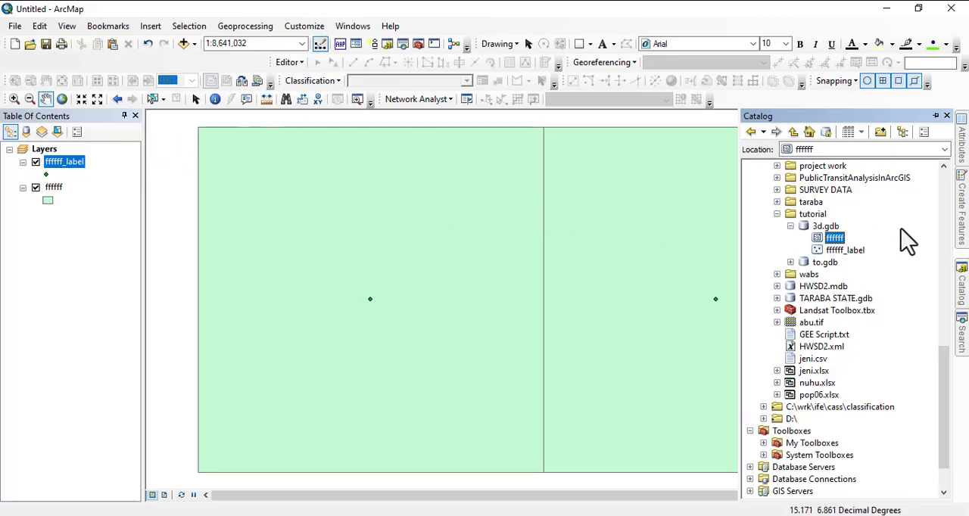
right_click(847, 252)
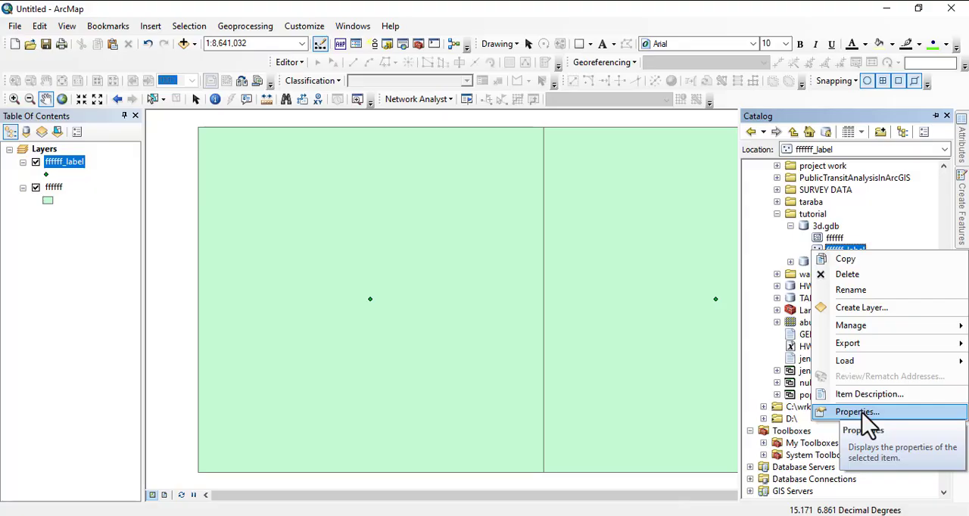
click(853, 292)
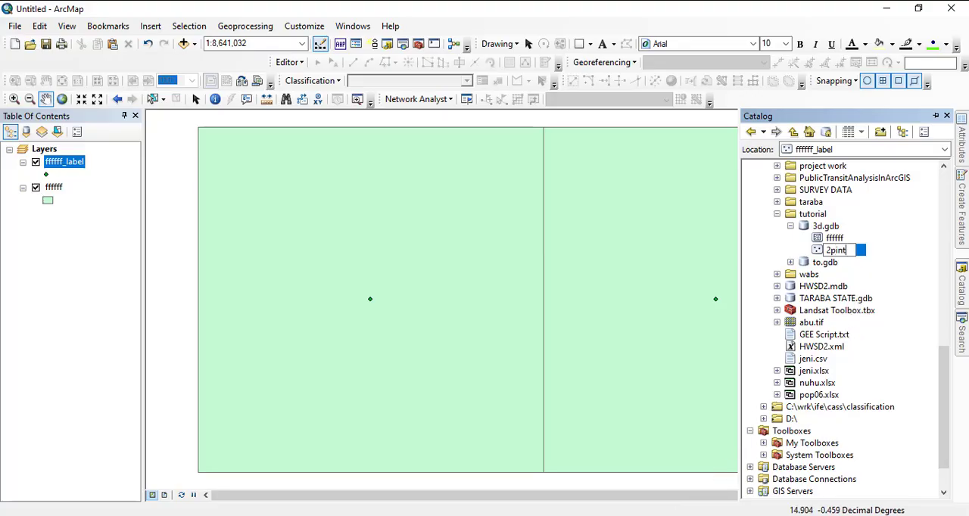
click(643, 514)
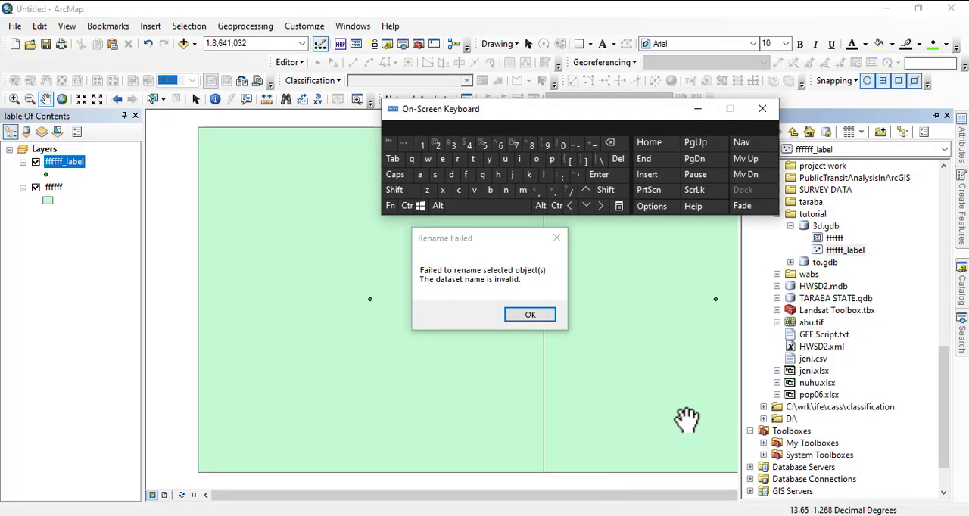
click(530, 315)
Remove the ffffff_label and ffffff layers from the map.
click(61, 194)
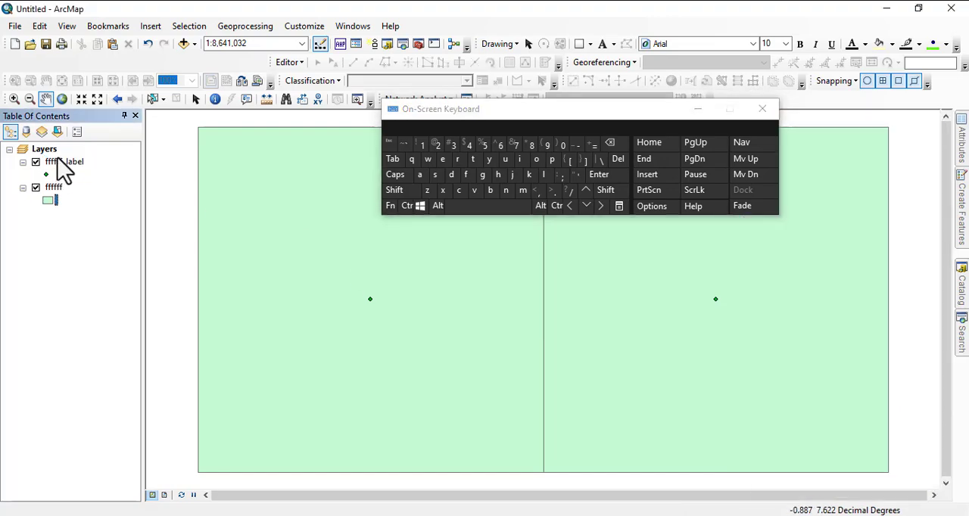
right_click(59, 165)
click(94, 184)
right_click(57, 164)
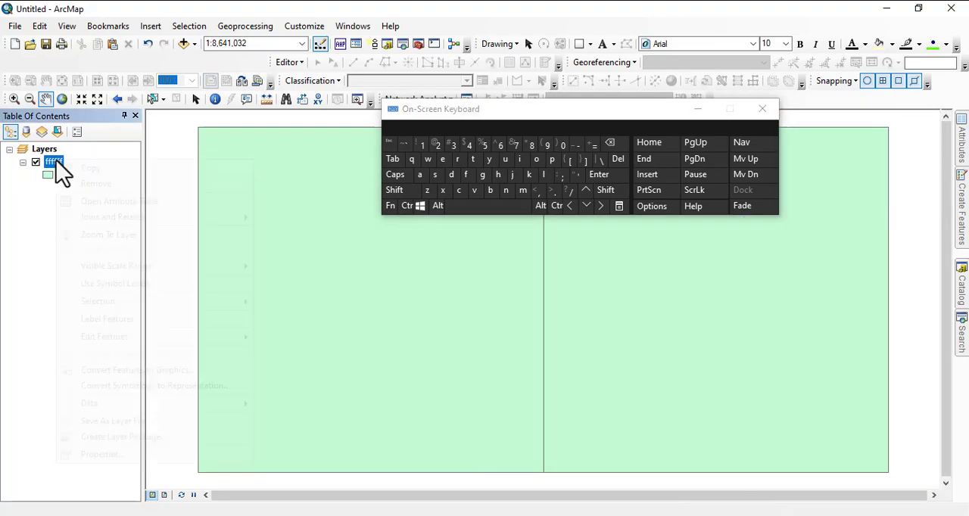
click(95, 184)
Try to rename the ffffff_label feature class in 3d.gdb as 2points.
mouse_move(959, 284)
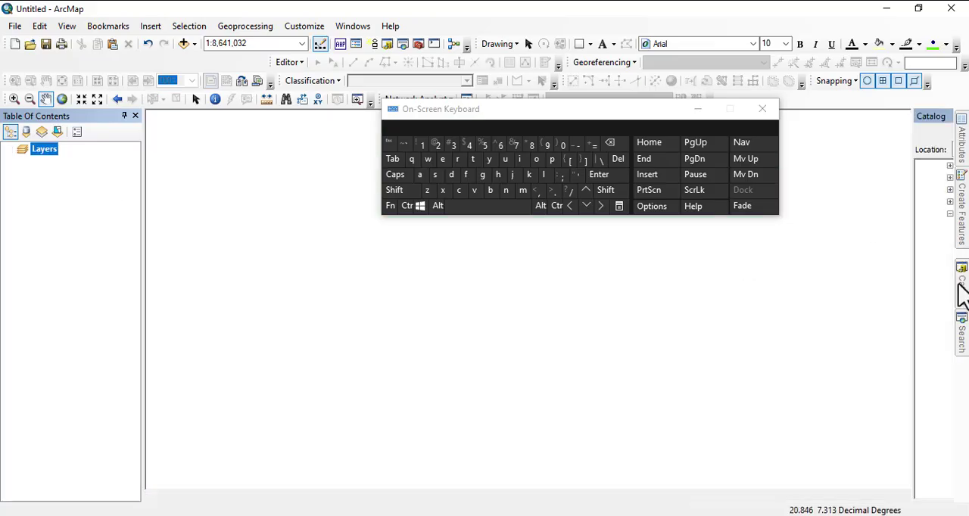
right_click(837, 250)
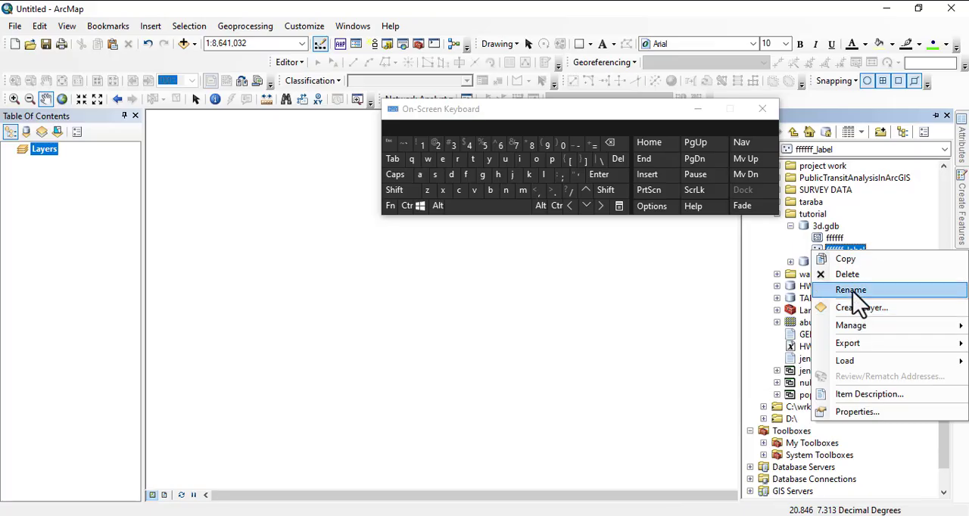
click(854, 292)
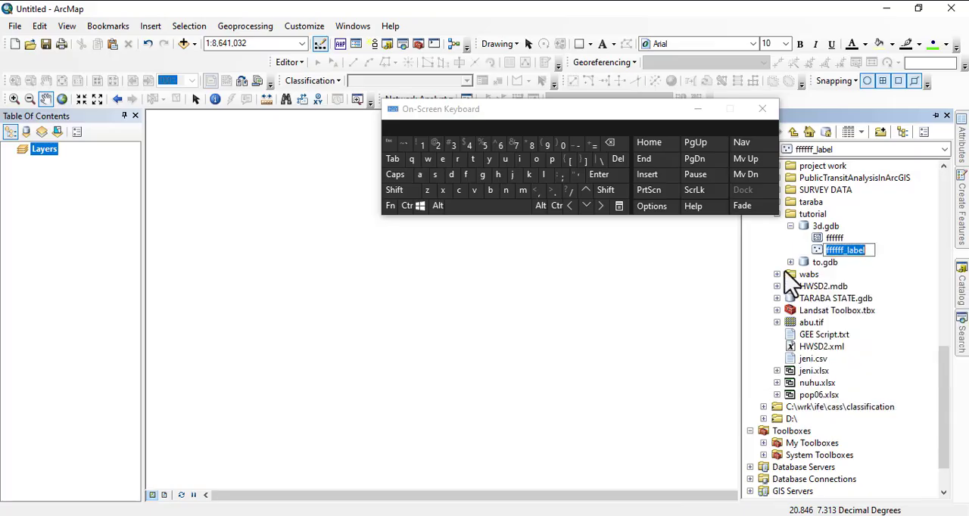
click(437, 145)
click(552, 160)
click(535, 160)
click(519, 159)
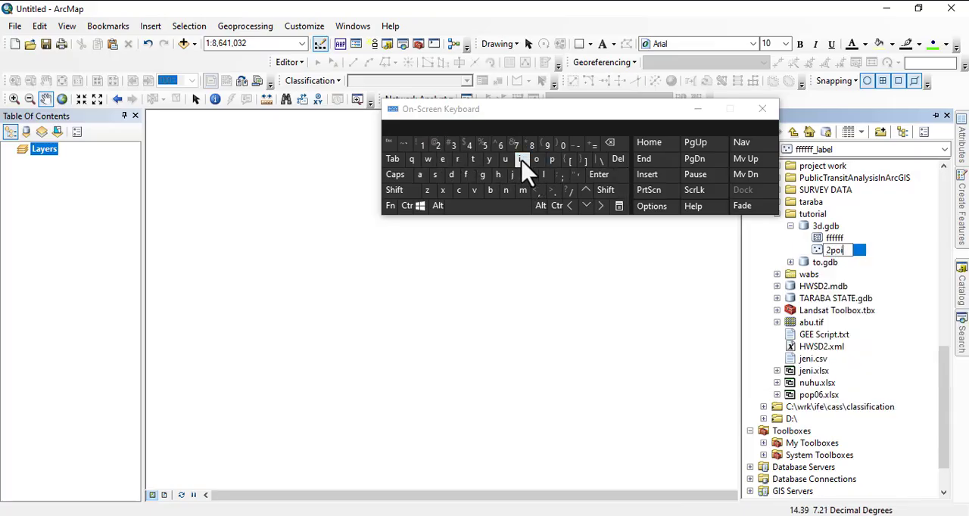
click(505, 190)
click(472, 159)
click(436, 175)
click(834, 239)
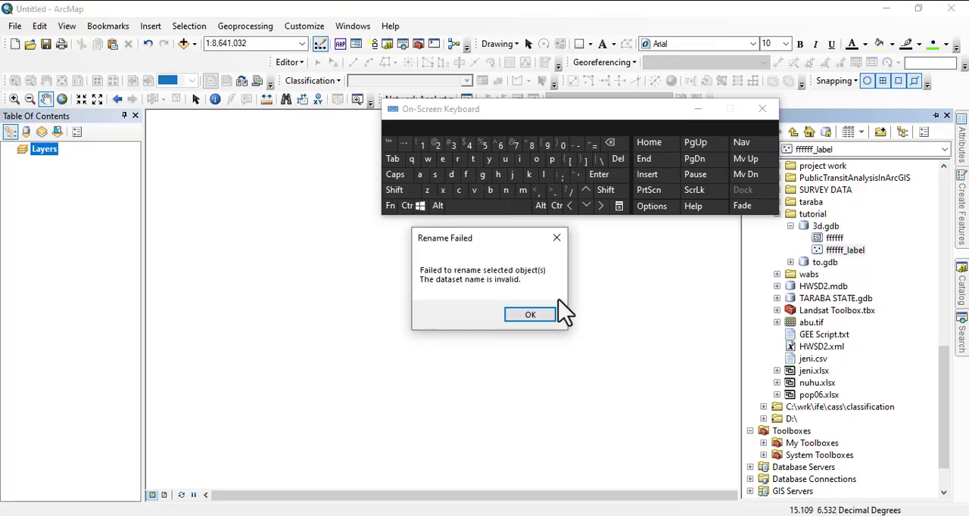
click(531, 316)
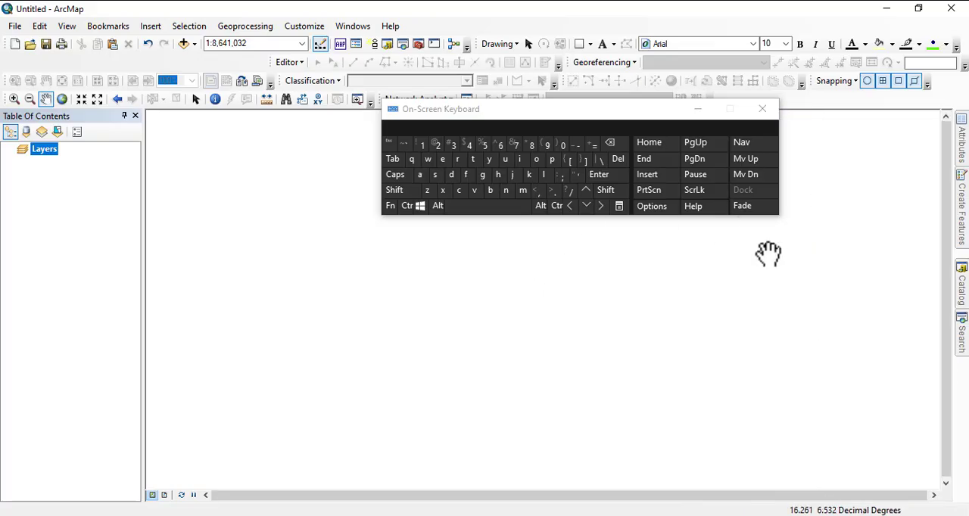
Add the ffffff and ffffff_label feature classes from 3d.gdb to the map, accepting their unknown spatial reference.
click(963, 291)
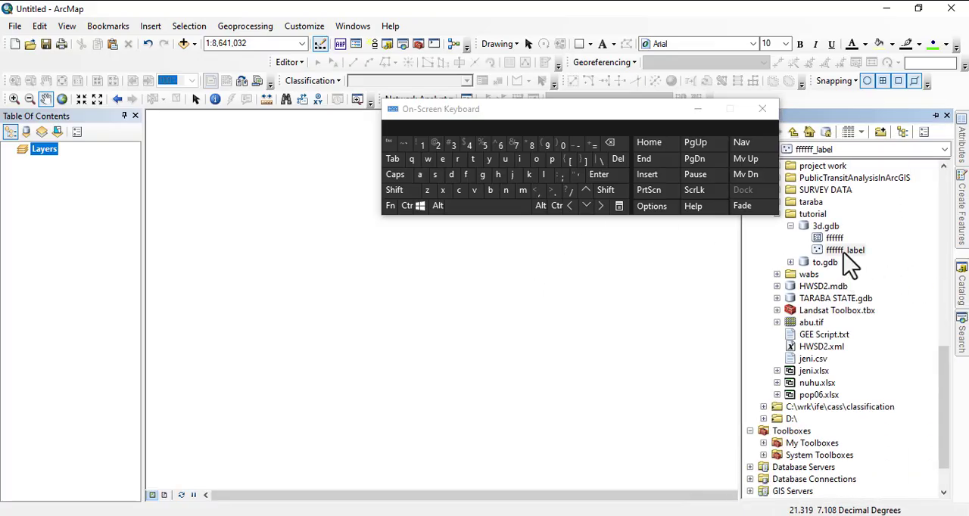
right_click(845, 254)
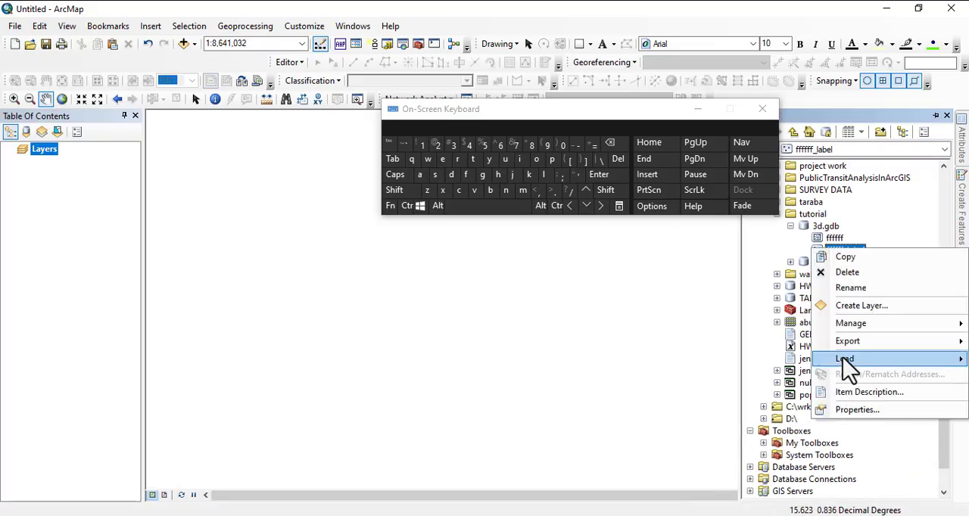
click(834, 229)
drag(834, 238, 274, 227)
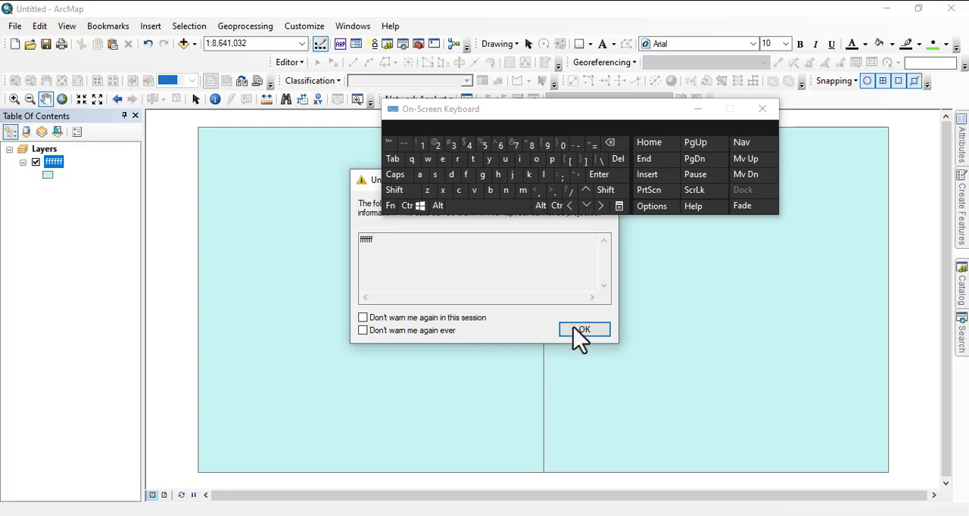
click(577, 329)
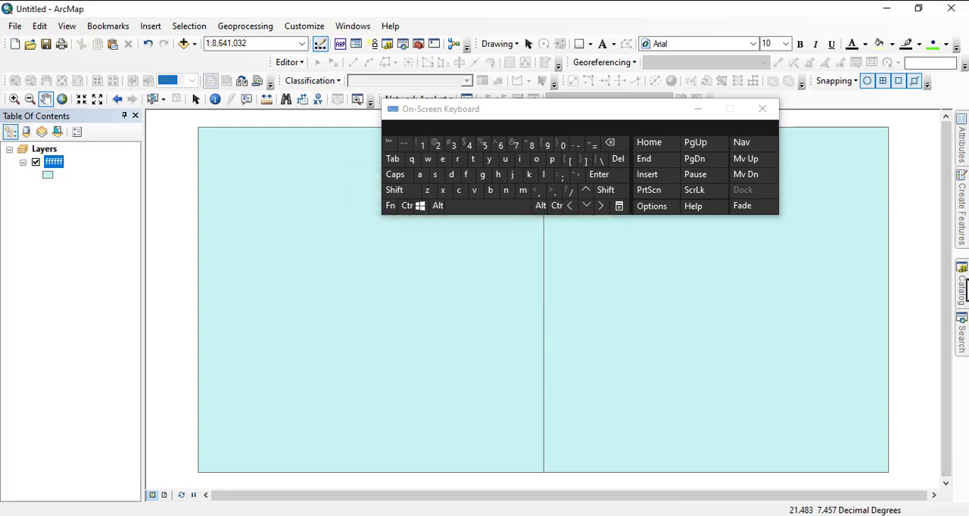
click(963, 287)
drag(845, 261, 511, 303)
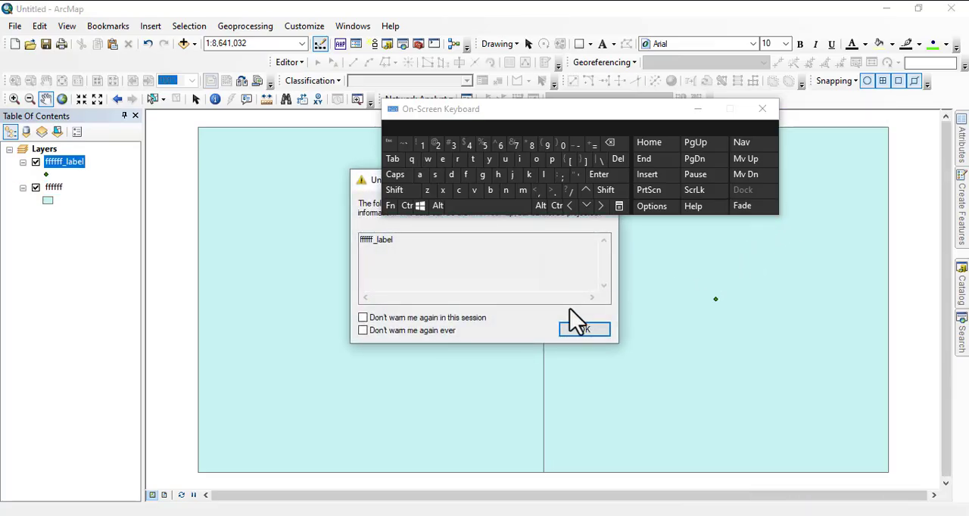
click(593, 338)
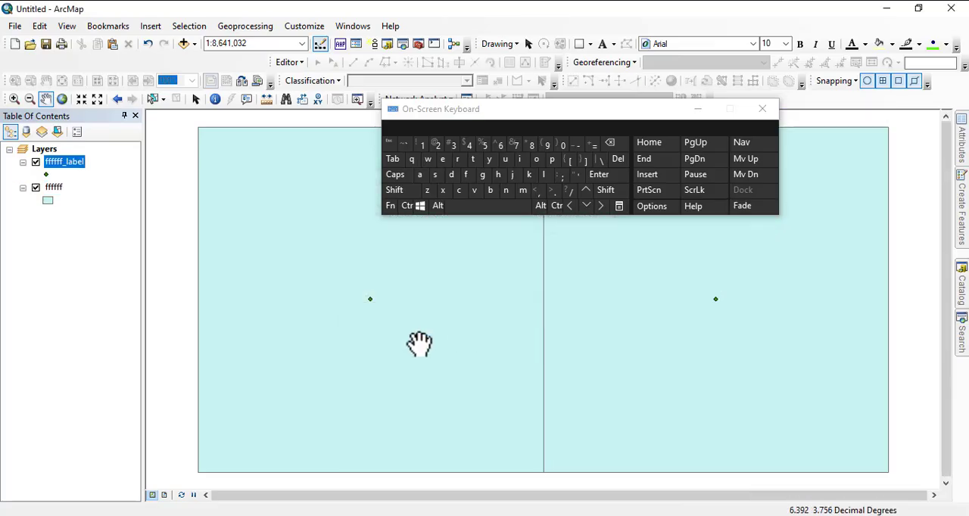
Open the attribute table of the ffffff_label point layer.
scroll(422, 343, up, 2)
scroll(424, 344, down, 1)
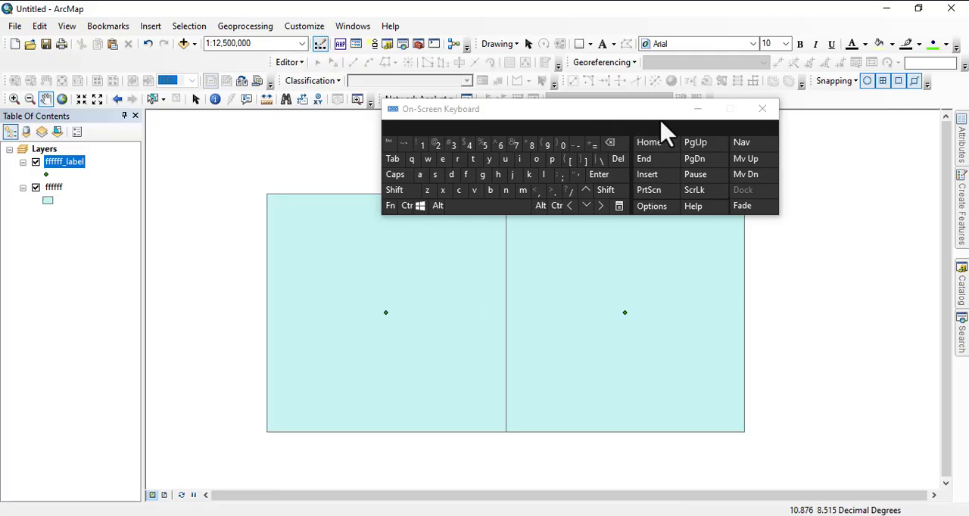
scroll(411, 404, up, 1)
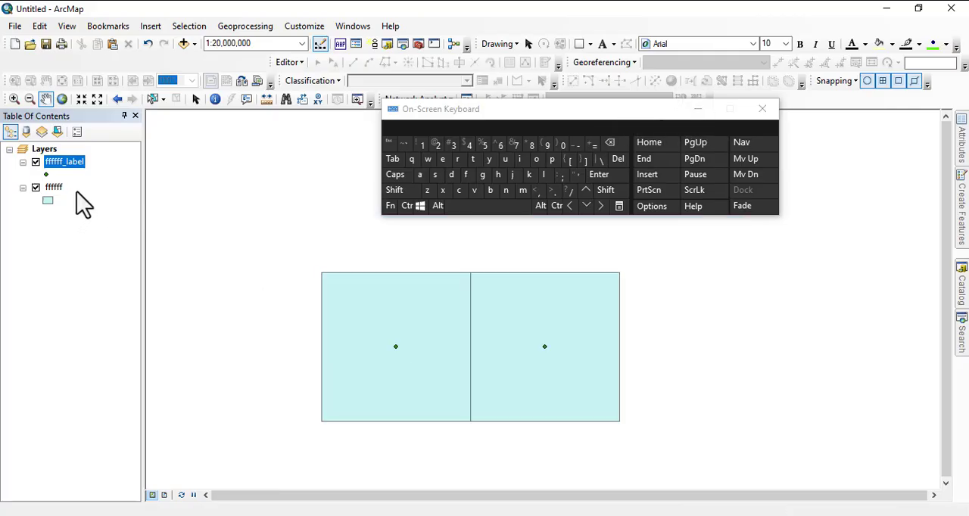
click(54, 188)
right_click(60, 161)
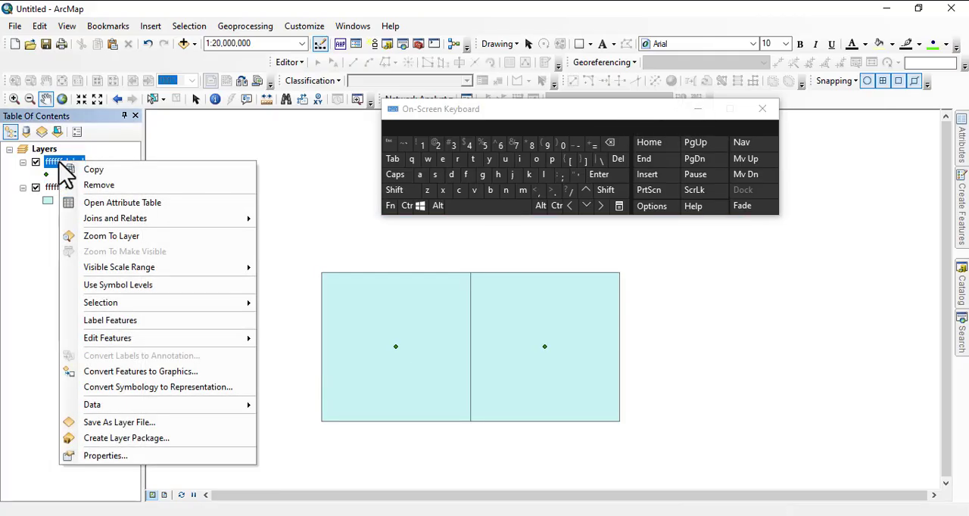
click(109, 205)
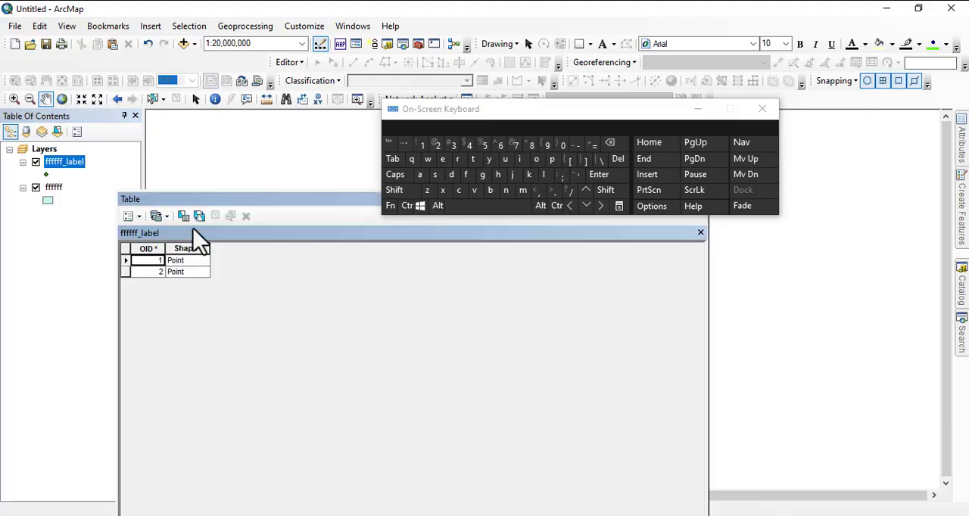
Add a Short Integer field named Depth to the ffffff_label attribute table.
click(136, 216)
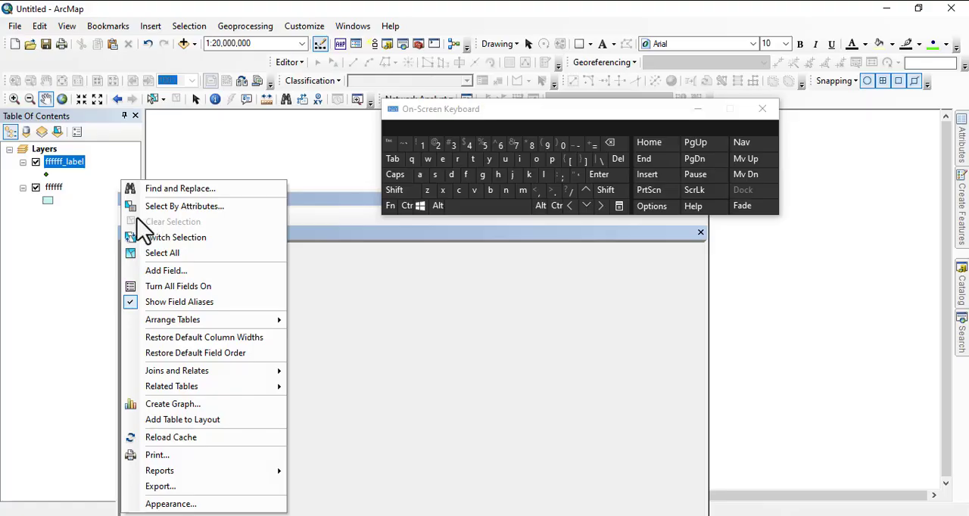
click(161, 271)
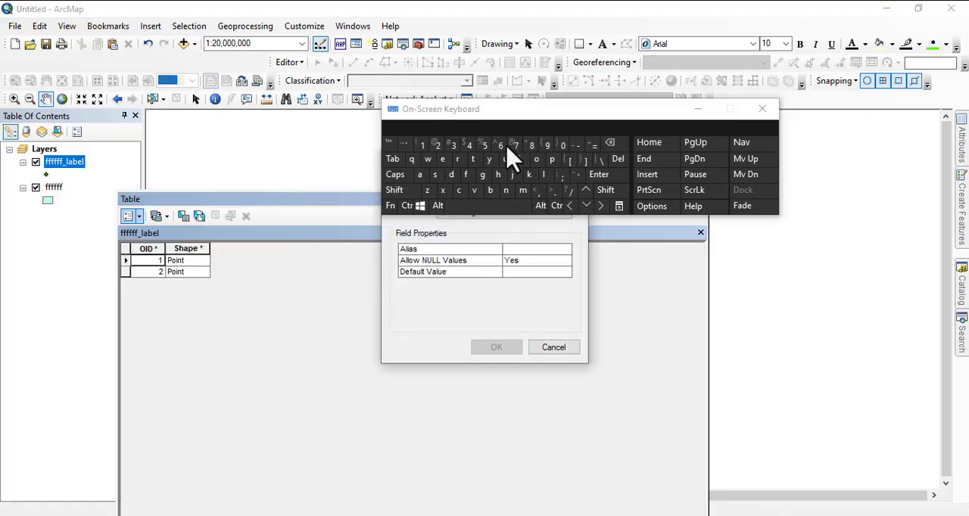
drag(481, 115, 493, 65)
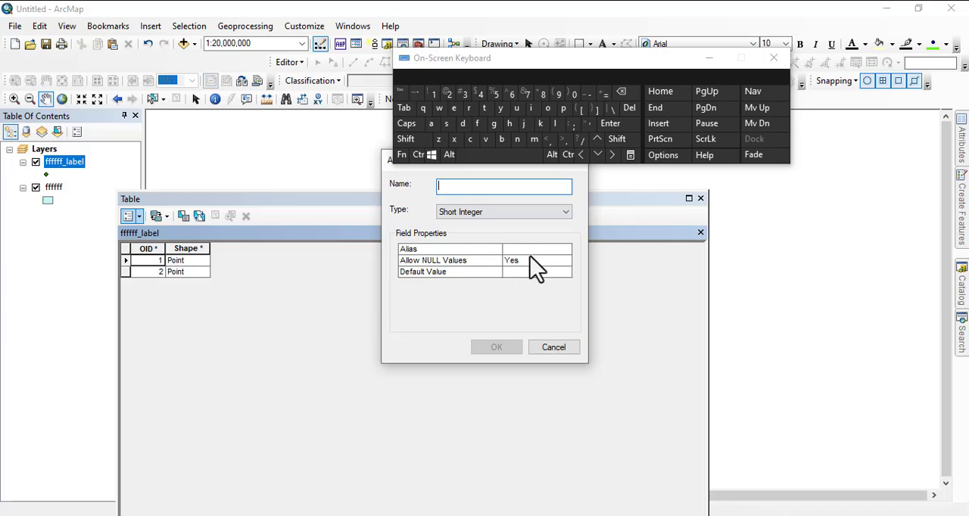
click(408, 140)
click(462, 124)
click(456, 108)
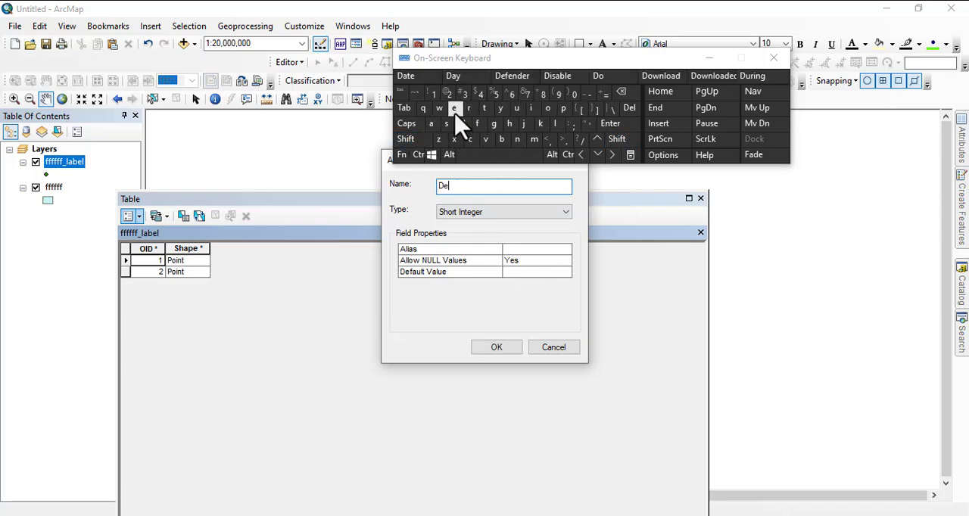
click(563, 108)
click(484, 108)
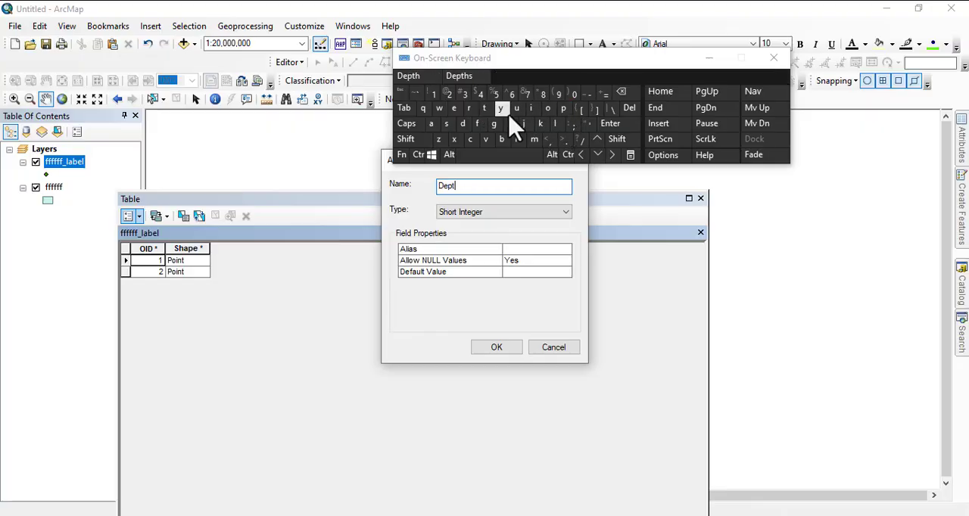
click(509, 124)
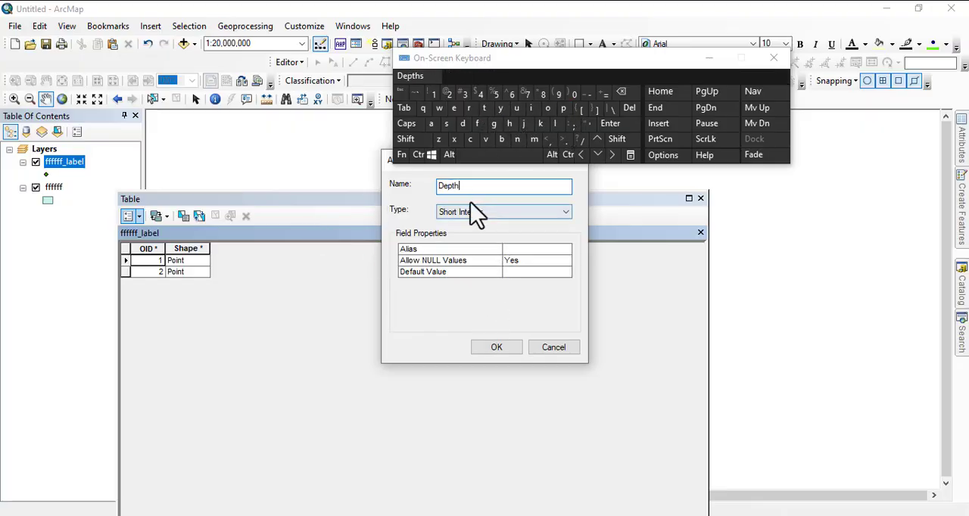
click(503, 352)
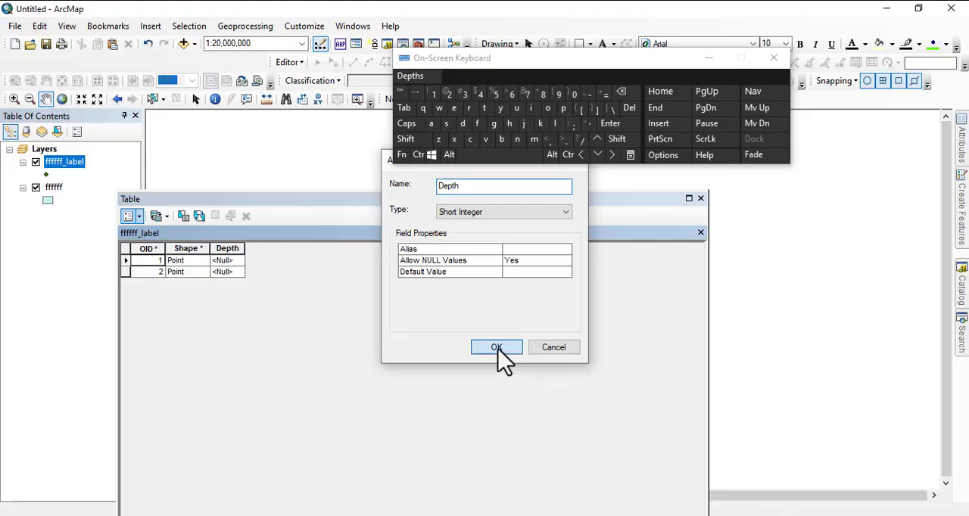
Set the Depth value of the first point record in the ffffff_label table to -20 with the Field Calculator.
click(125, 262)
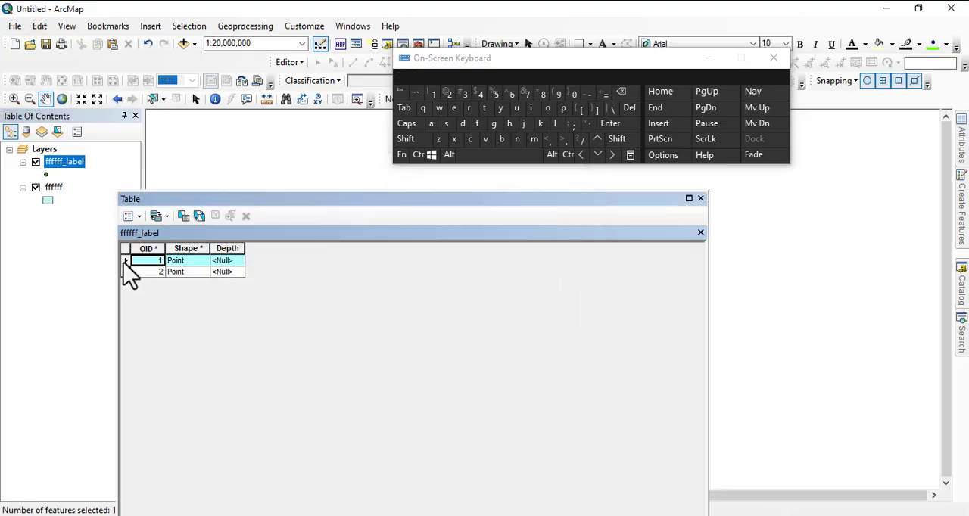
right_click(225, 247)
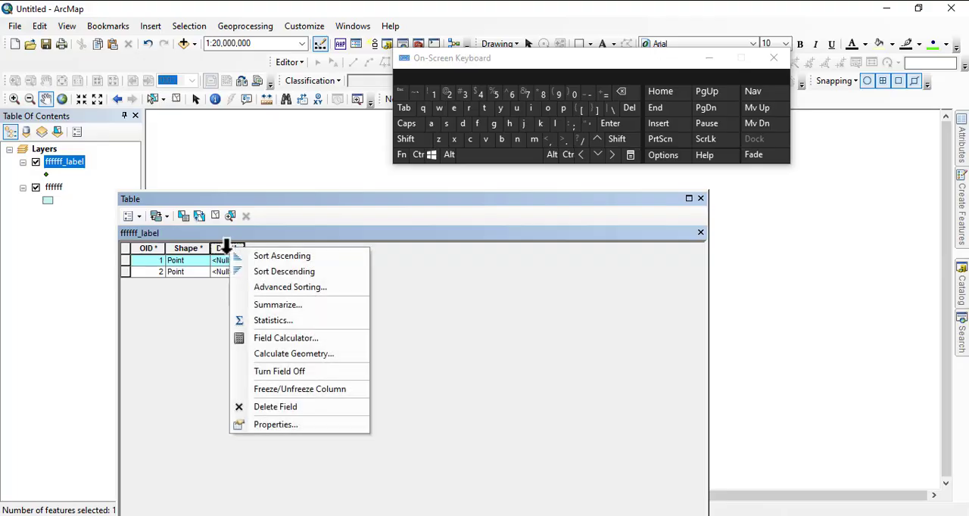
click(295, 339)
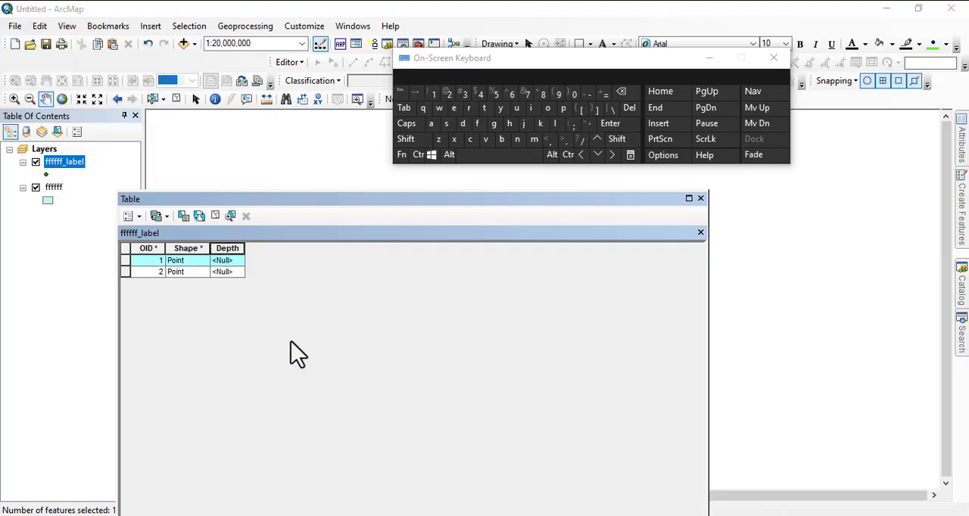
click(345, 292)
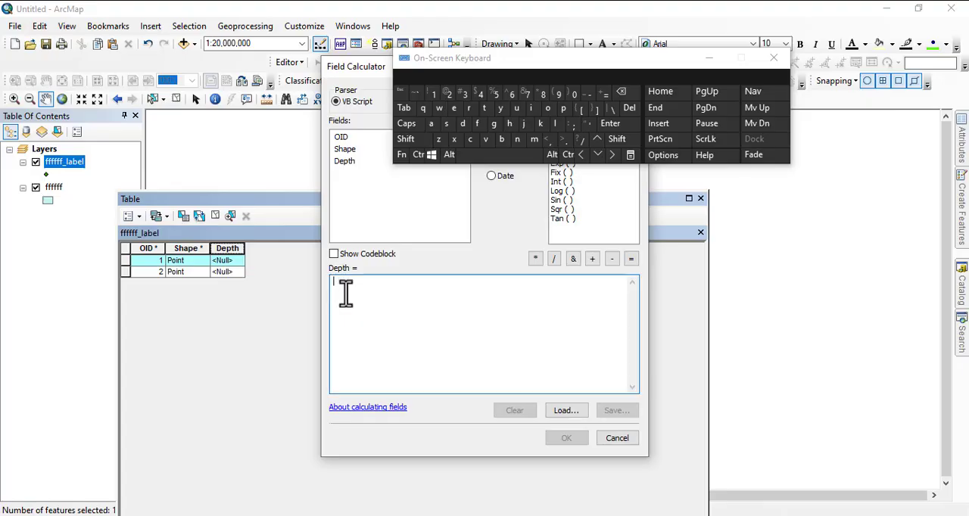
click(595, 93)
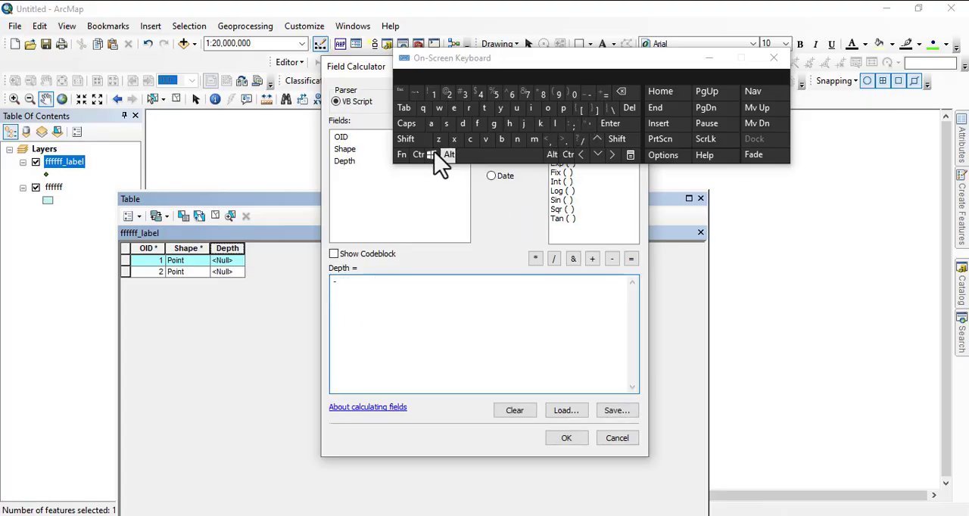
click(448, 94)
click(575, 96)
click(565, 438)
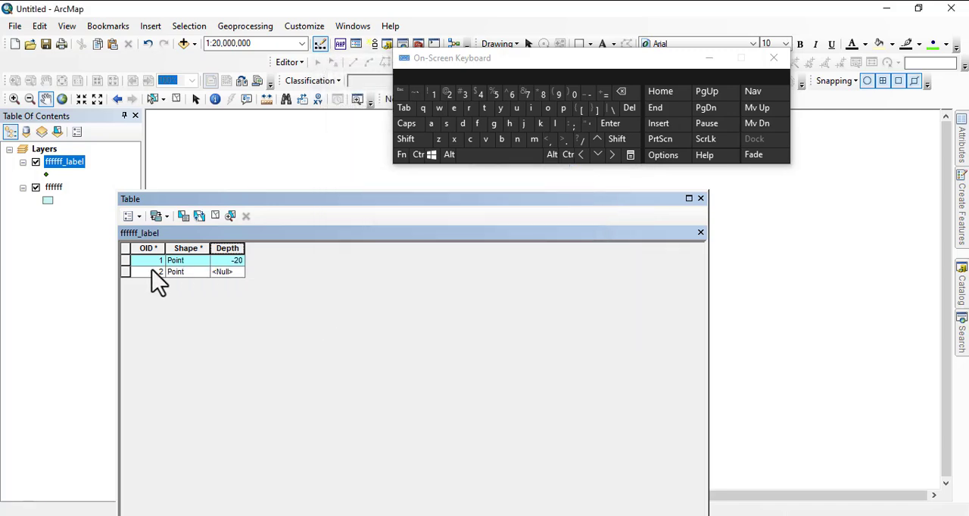
Calculate the Depth of the second point record as -25, clear the record selection and close the attribute table.
click(124, 273)
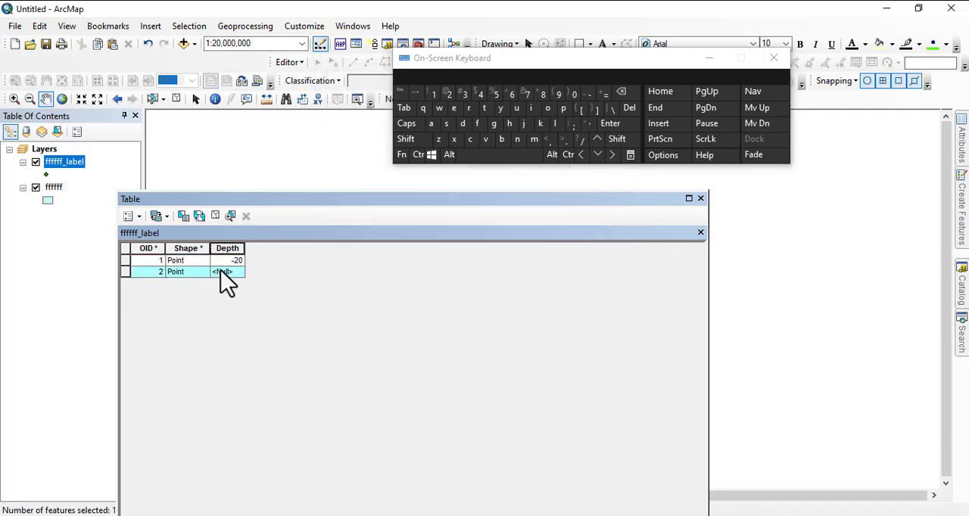
right_click(222, 249)
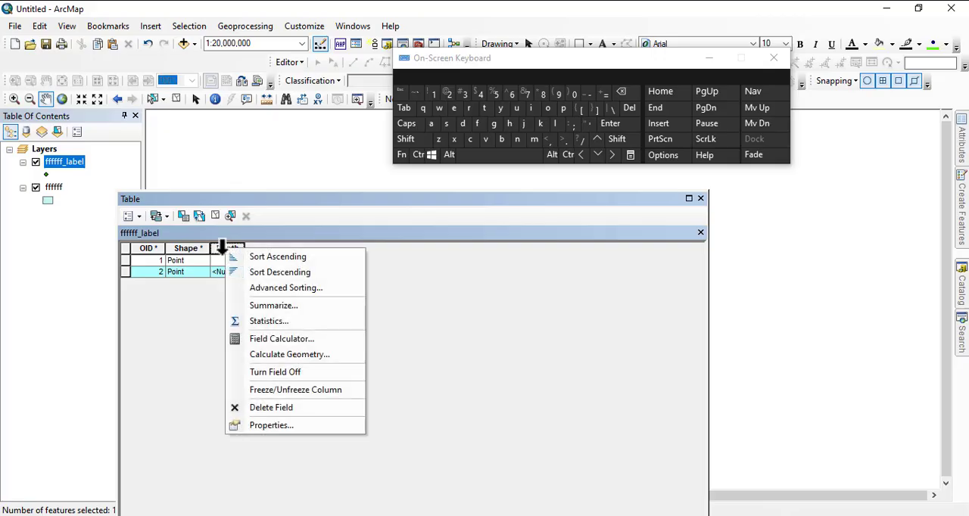
click(281, 340)
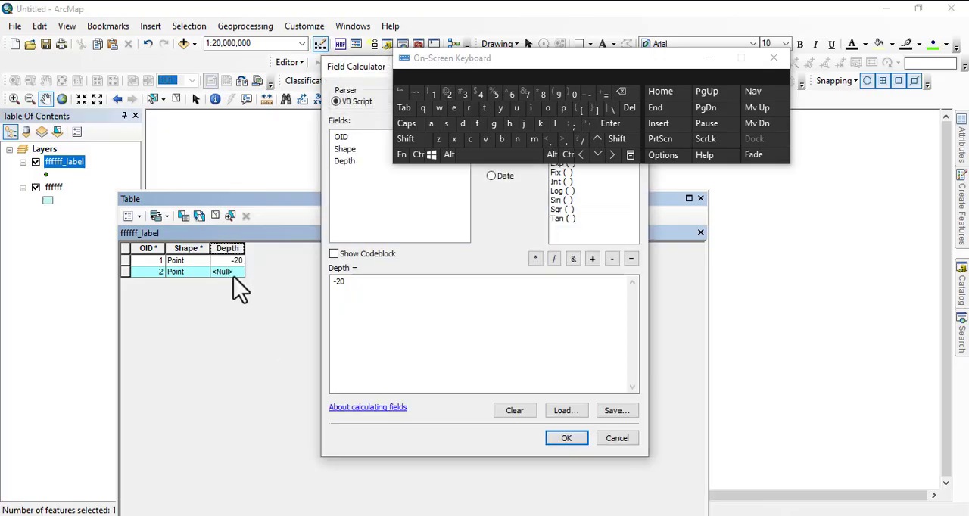
click(345, 282)
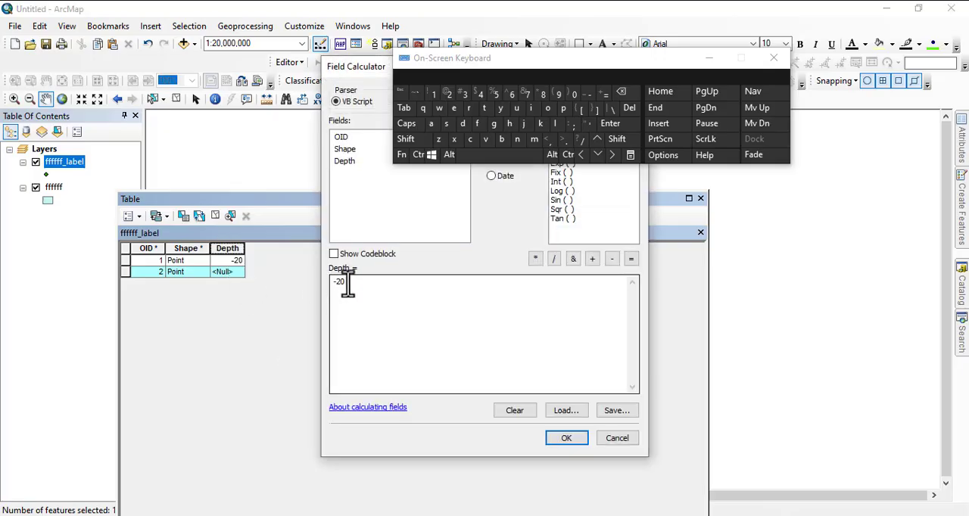
click(620, 92)
click(496, 95)
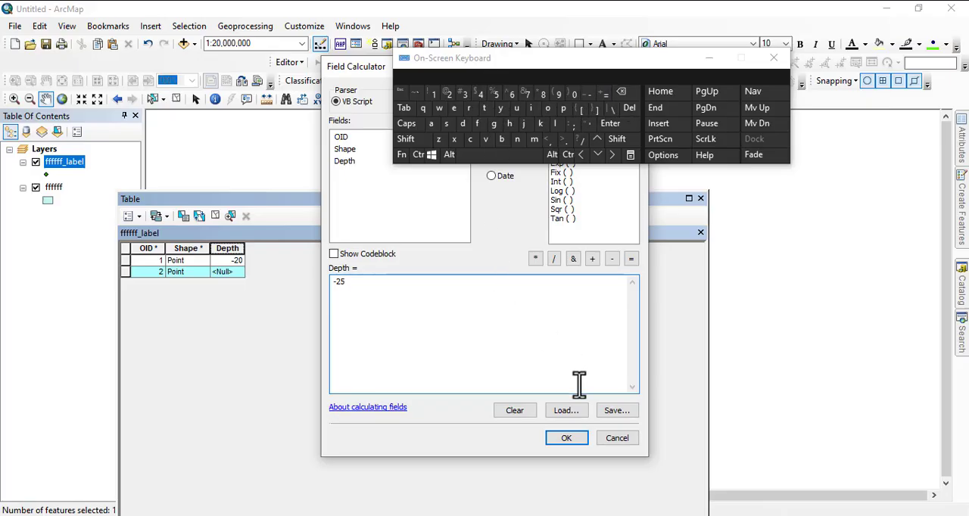
click(566, 438)
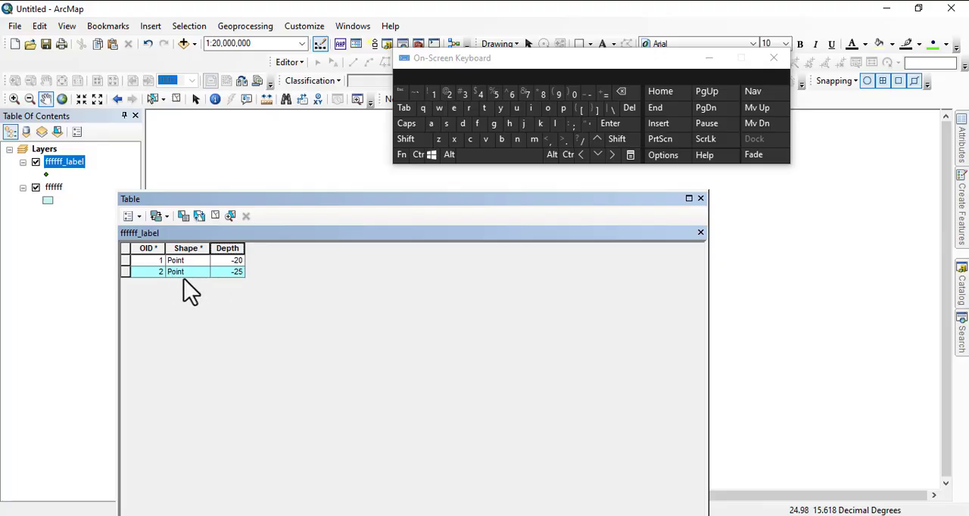
click(126, 251)
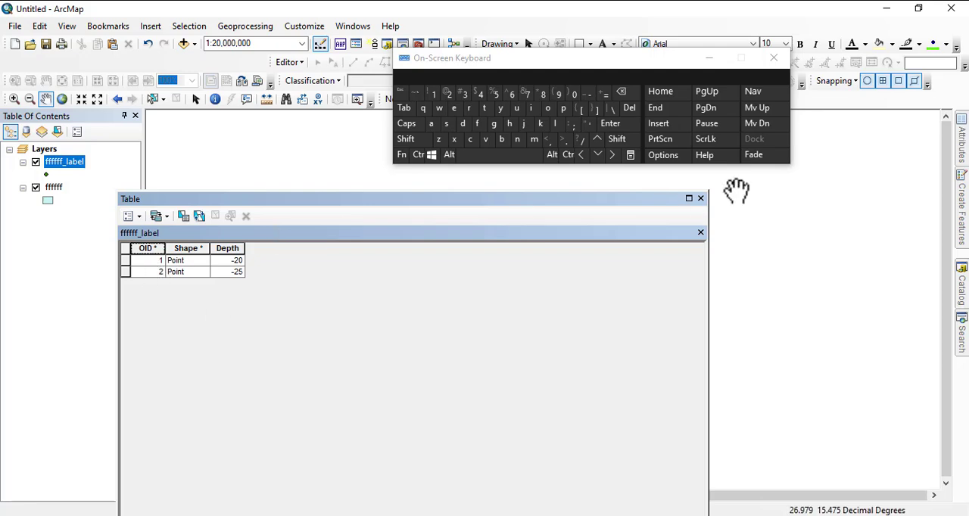
click(700, 199)
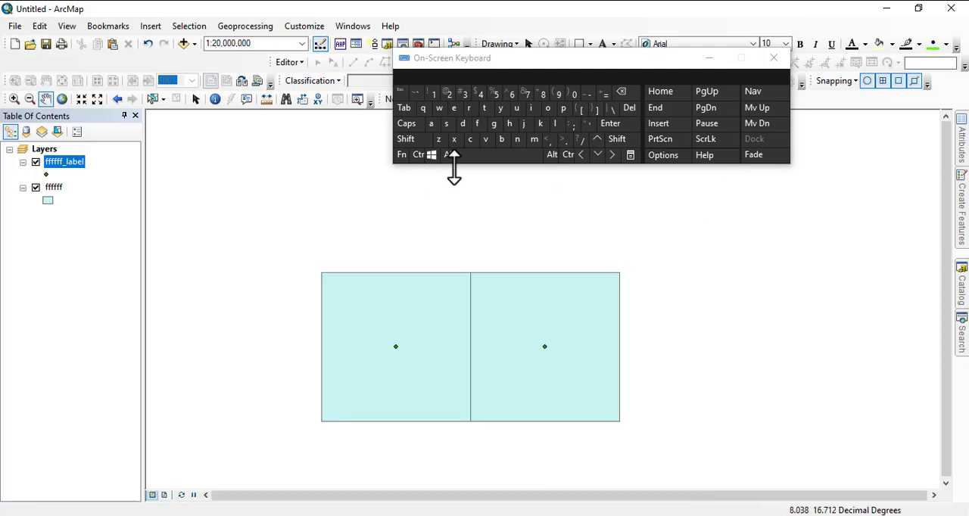
Search the geoprocessing tools for "feature to 3d by attributes".
drag(636, 73, 419, 131)
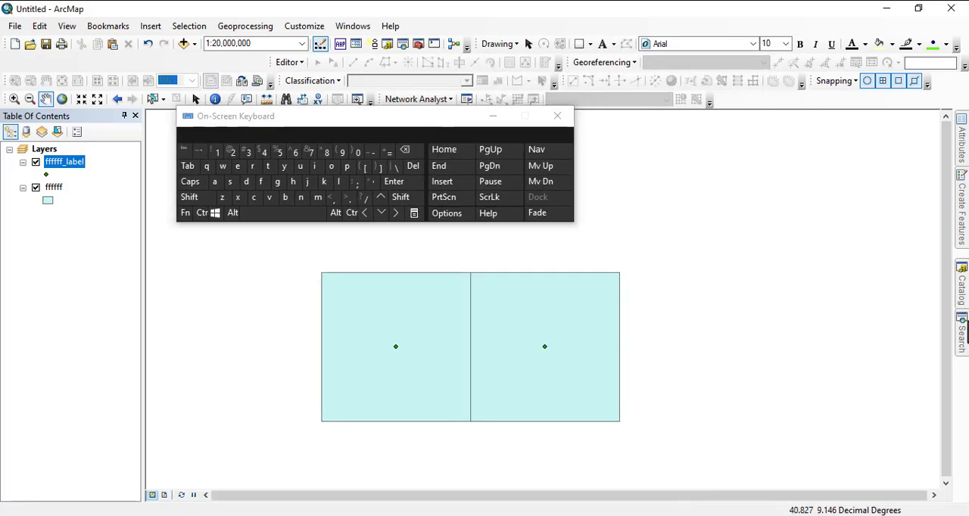
click(961, 334)
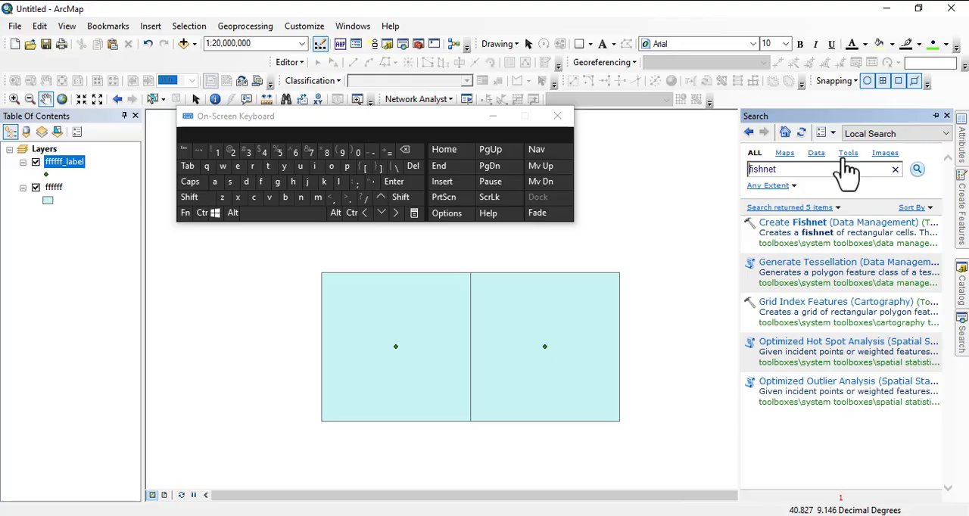
double_click(793, 168)
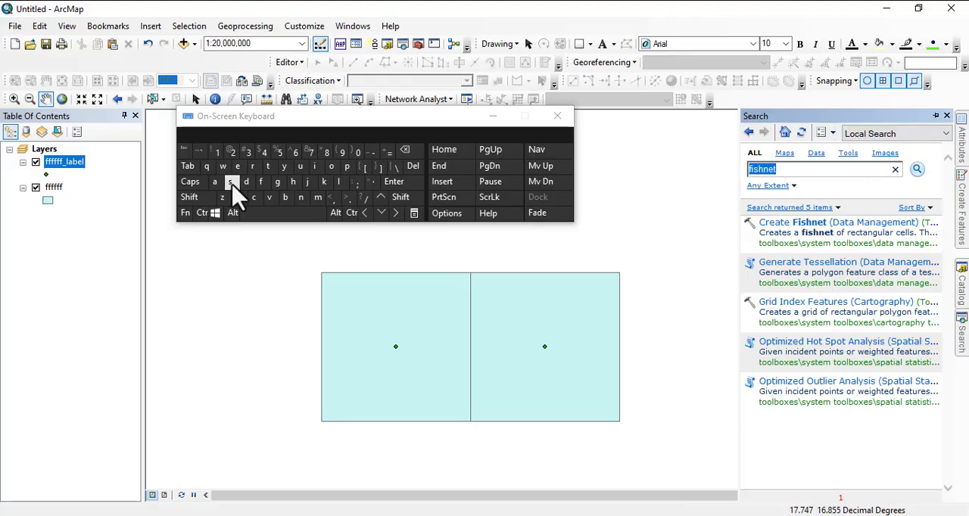
click(261, 182)
click(238, 166)
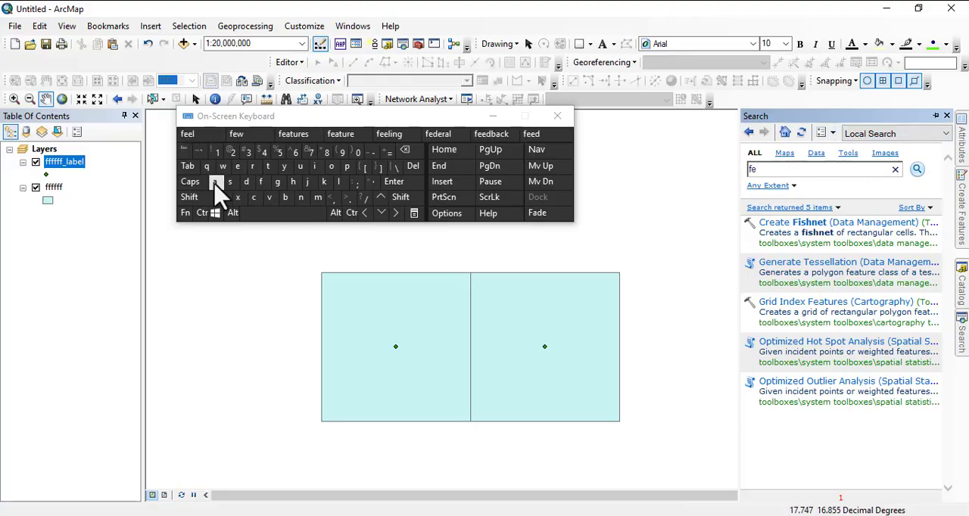
click(215, 182)
click(269, 167)
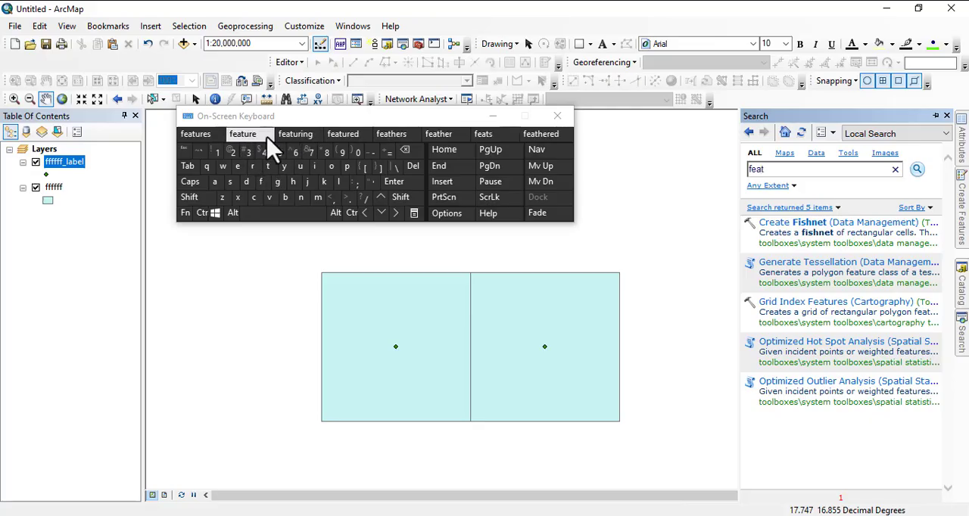
click(196, 134)
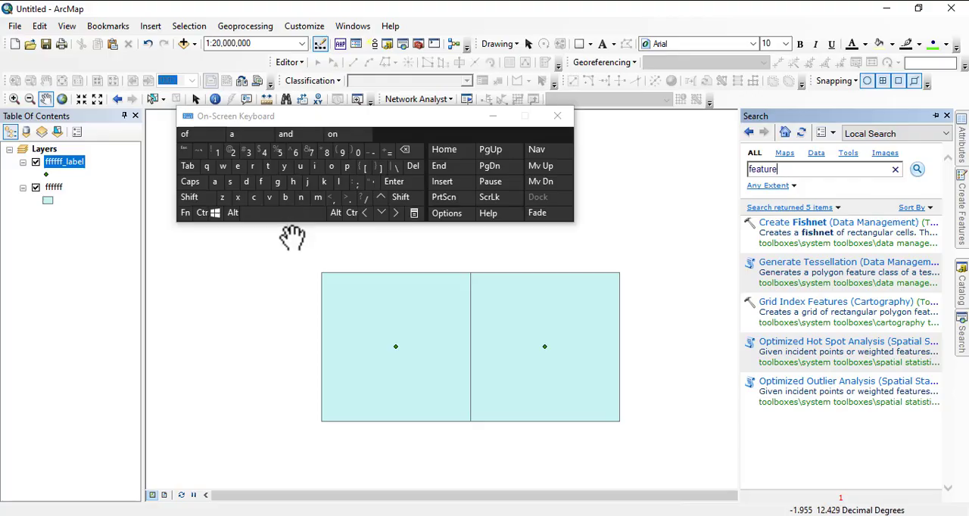
click(268, 166)
click(331, 166)
click(284, 212)
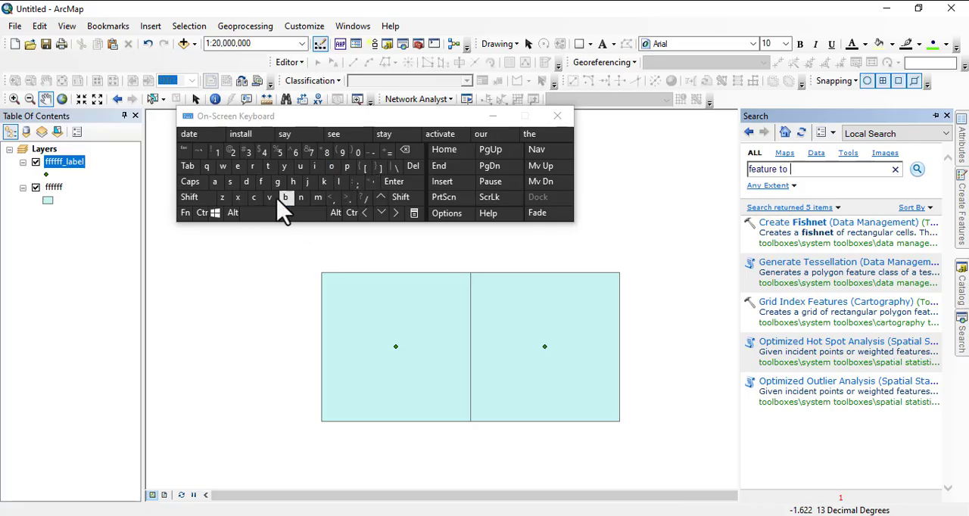
click(249, 152)
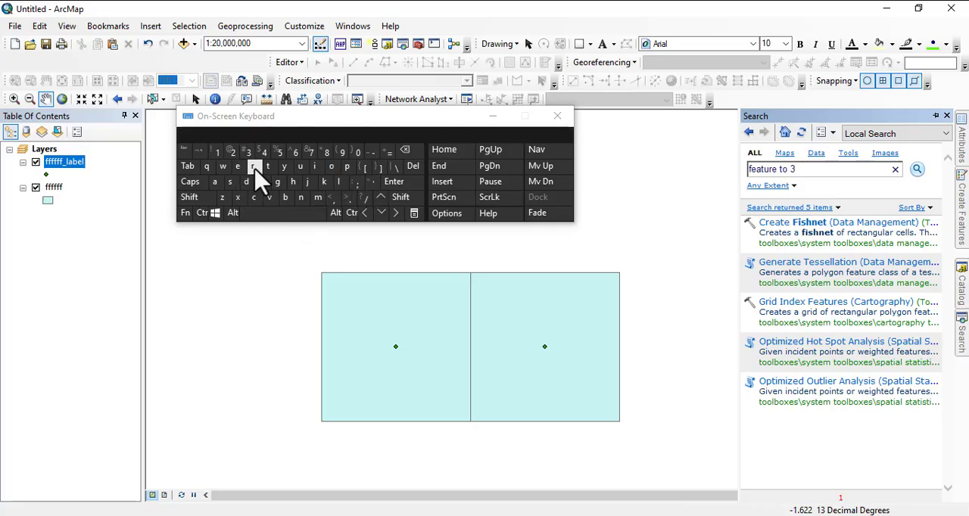
click(273, 214)
click(215, 182)
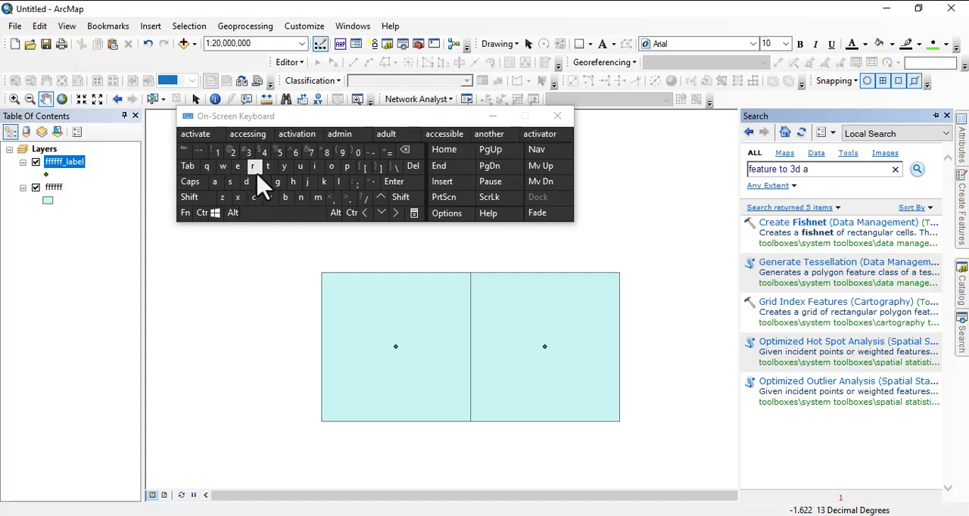
key(BackSpace)
text(by attributes)
key(Return)
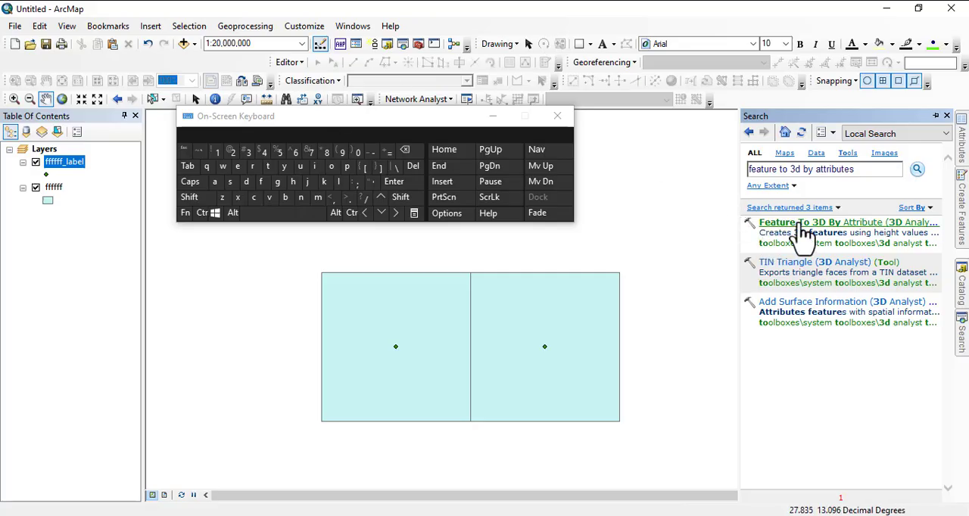
Open the Feature To 3D By Attribute tool and choose ffffff_label as the input features.
click(489, 117)
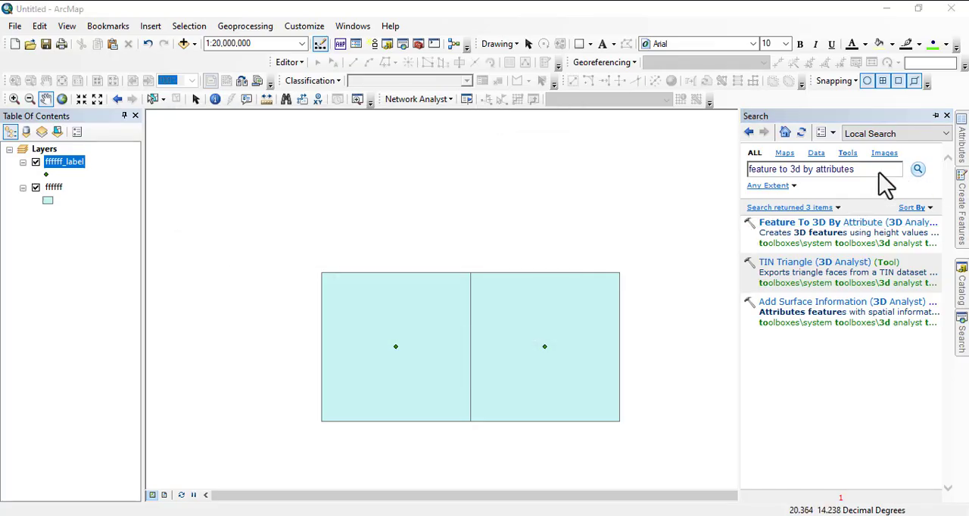
click(792, 227)
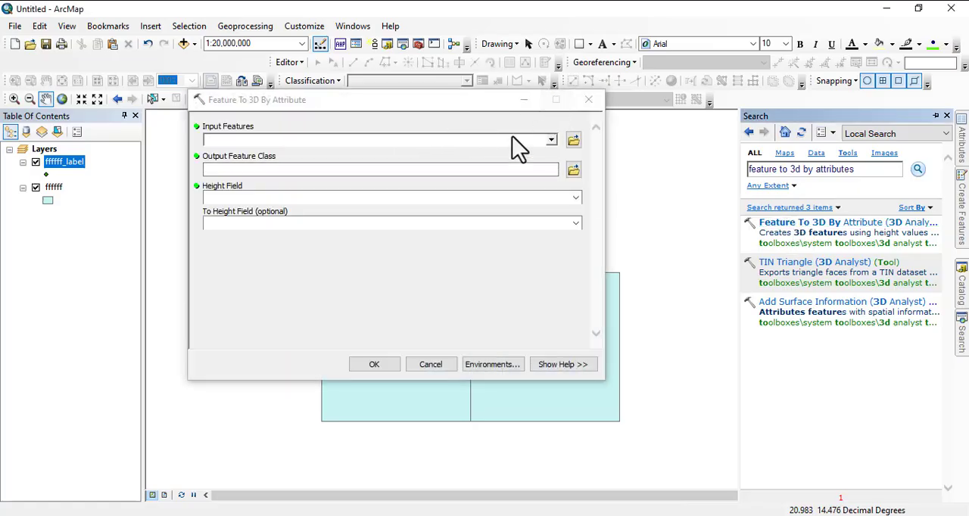
drag(424, 99, 596, 118)
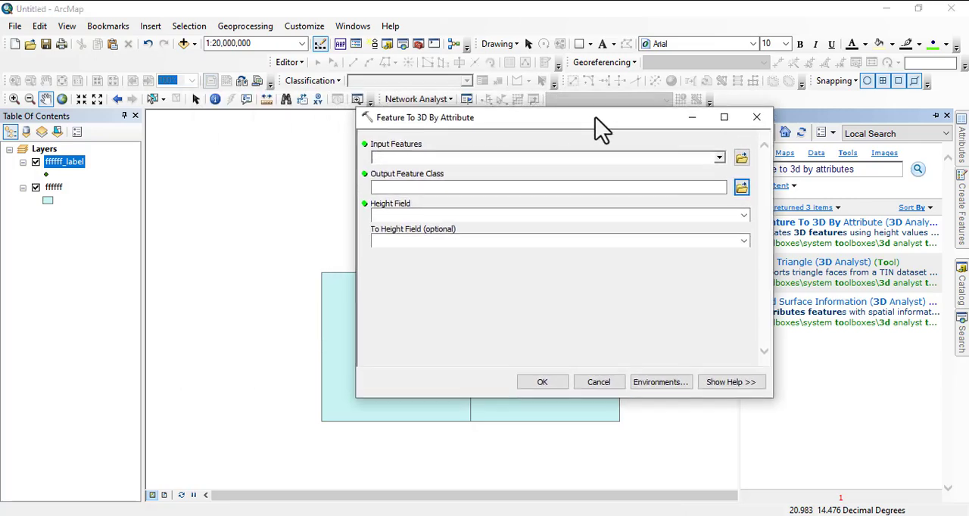
click(724, 159)
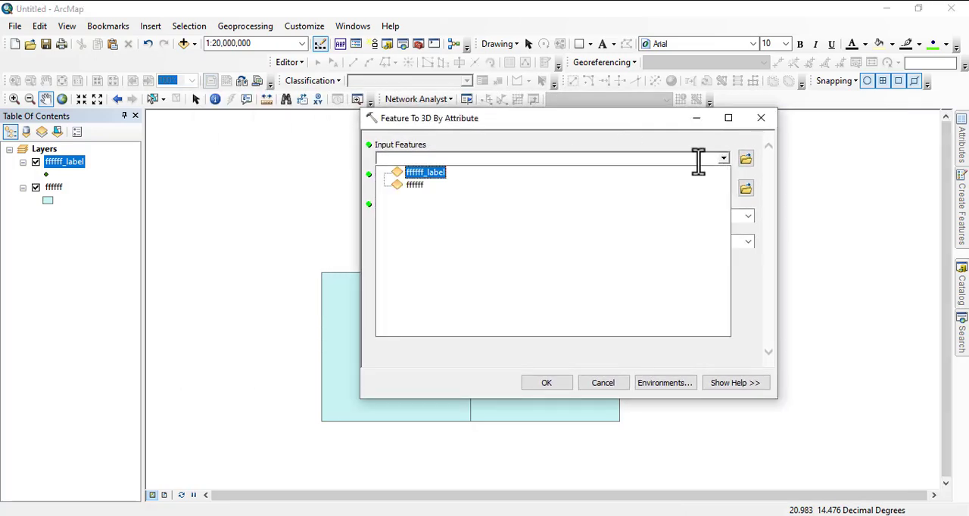
click(421, 176)
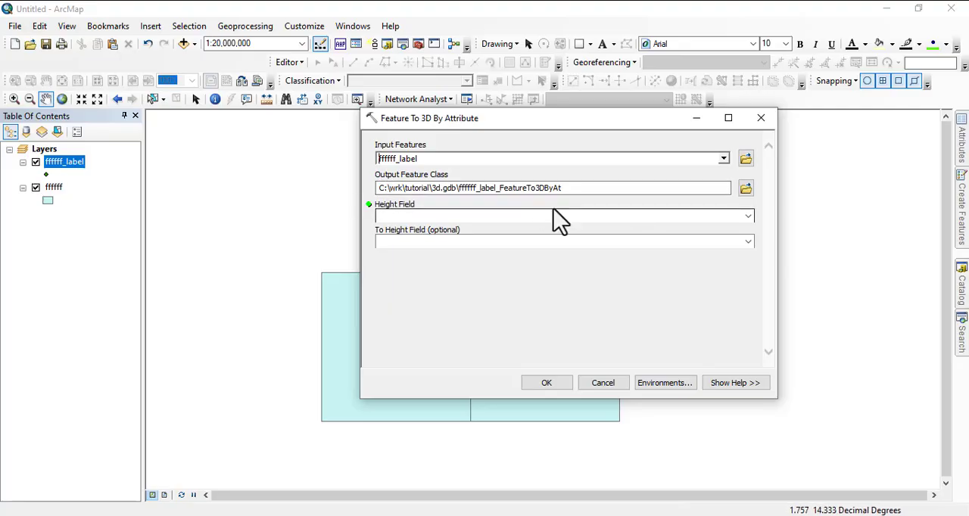
Name the tool's output feature class ffffff_label_xyz in 3d.gdb.
click(460, 188)
drag(573, 190, 500, 199)
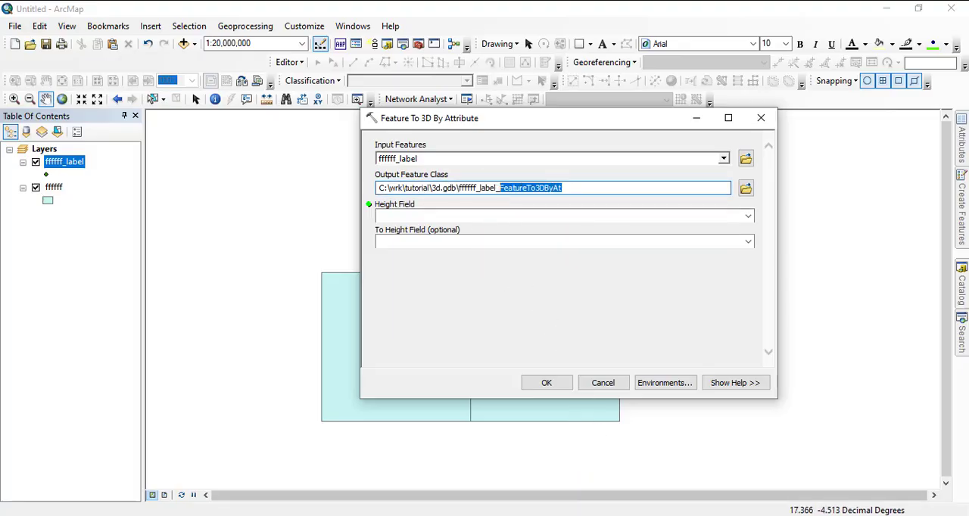
text(xyz)
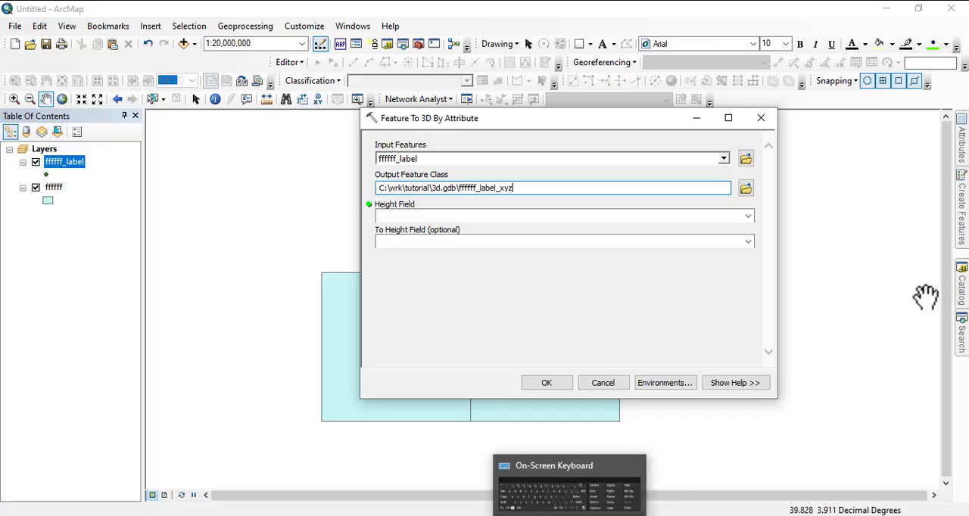
Choose Depth as the height field, run the 3D conversion and dismiss the completion notice.
click(748, 216)
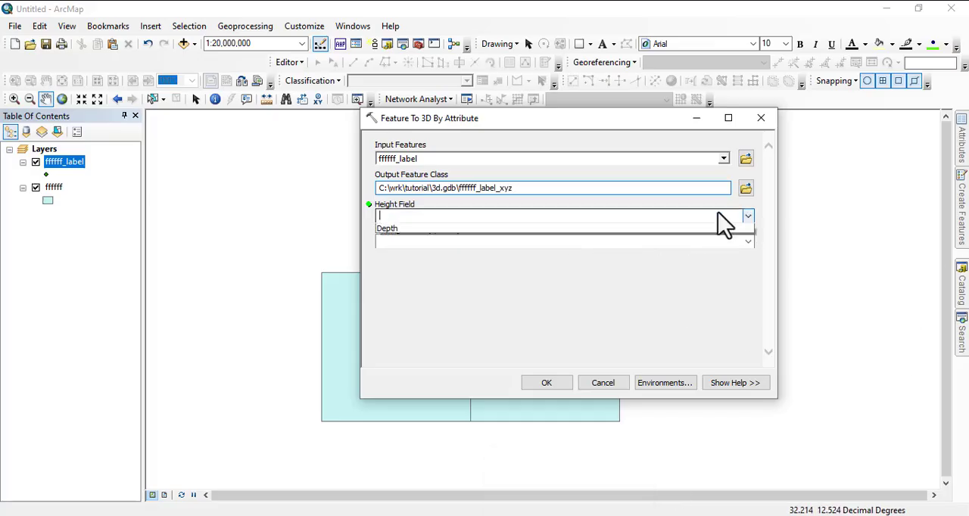
click(428, 229)
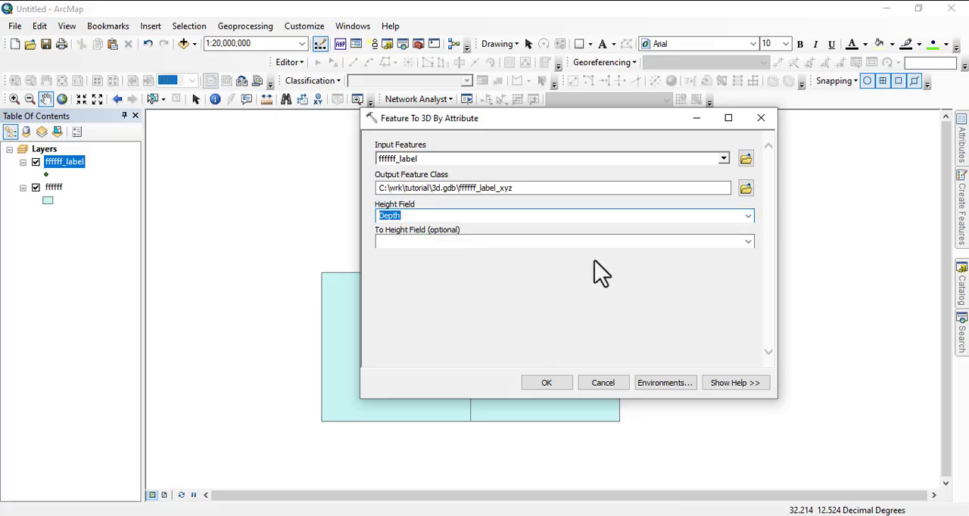
click(544, 383)
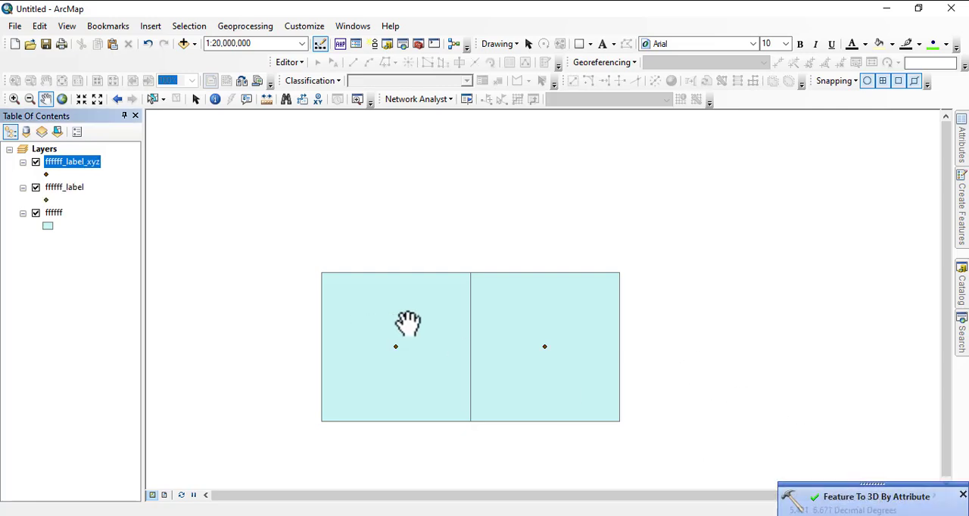
click(962, 496)
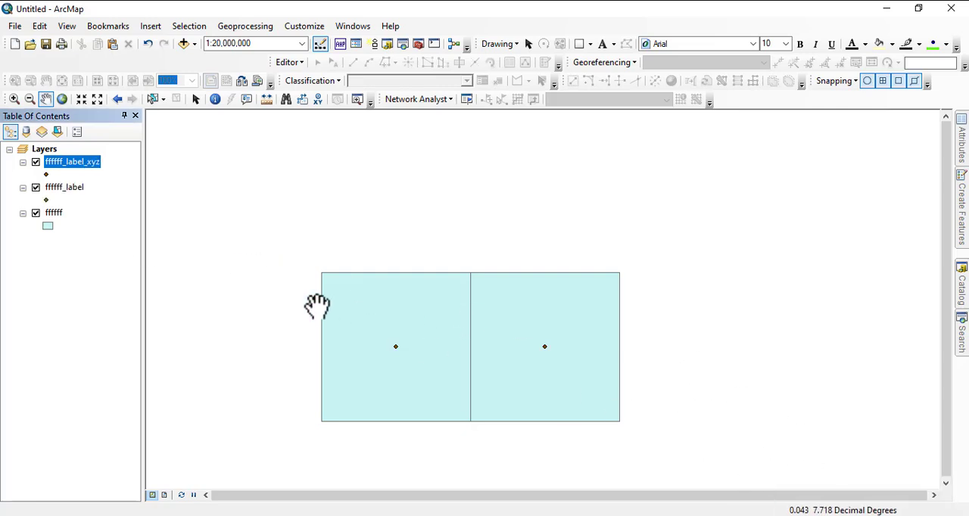
Open the attribute table of ffffff_label_xyz and delete its Depth field, confirming the deletion.
right_click(70, 163)
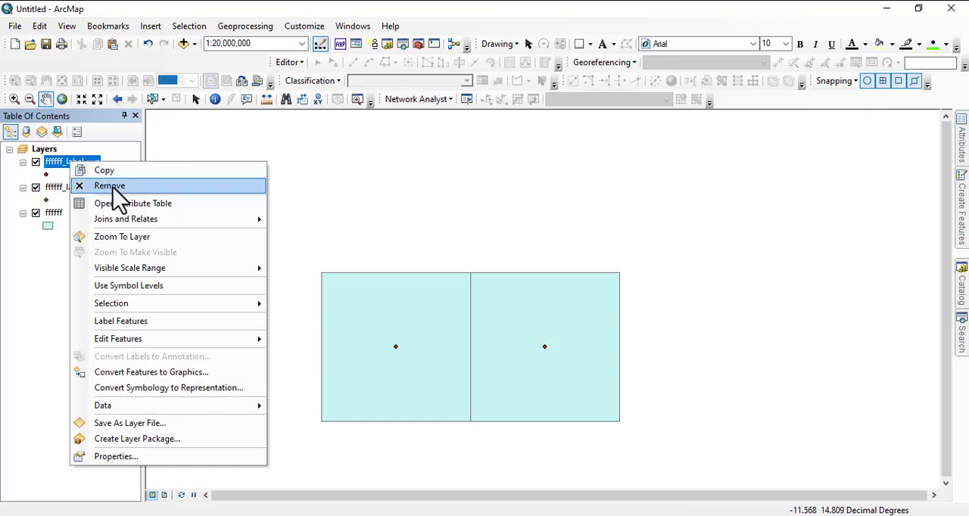
click(123, 204)
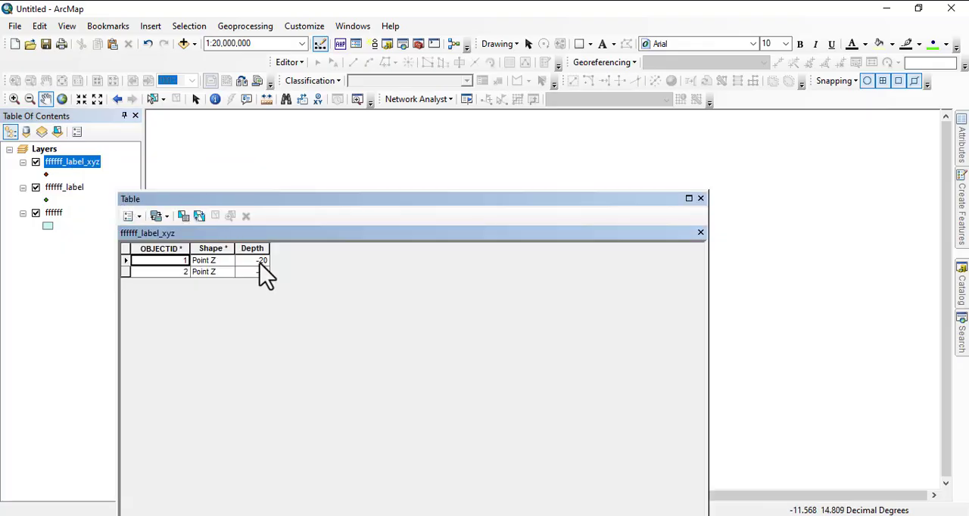
click(247, 249)
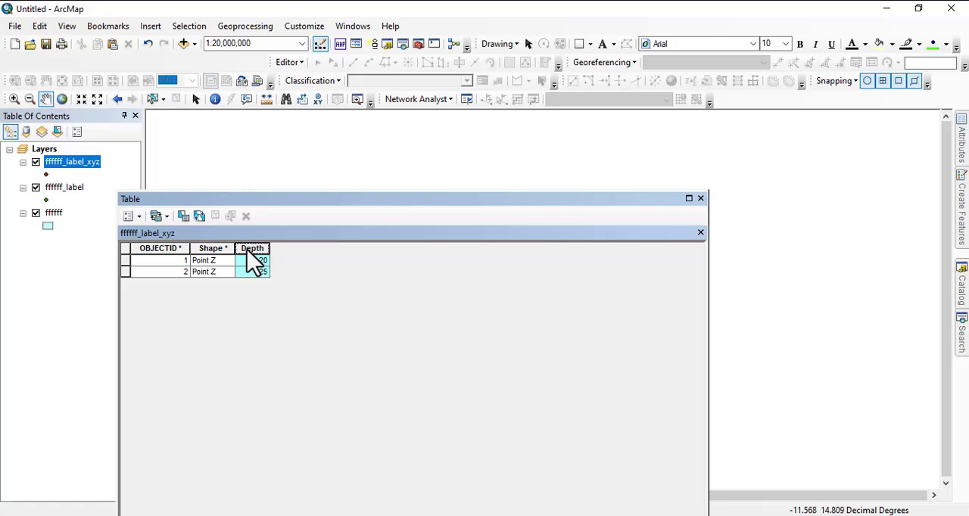
right_click(249, 254)
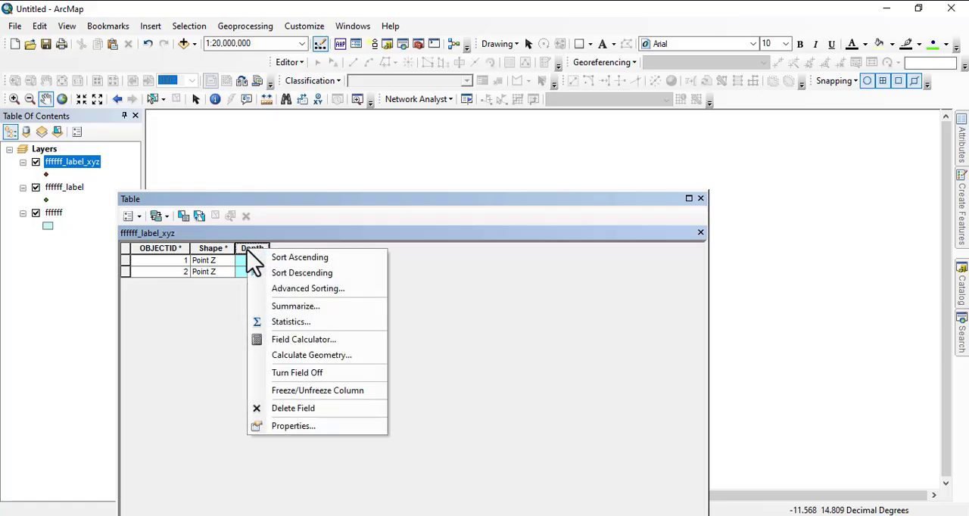
click(297, 408)
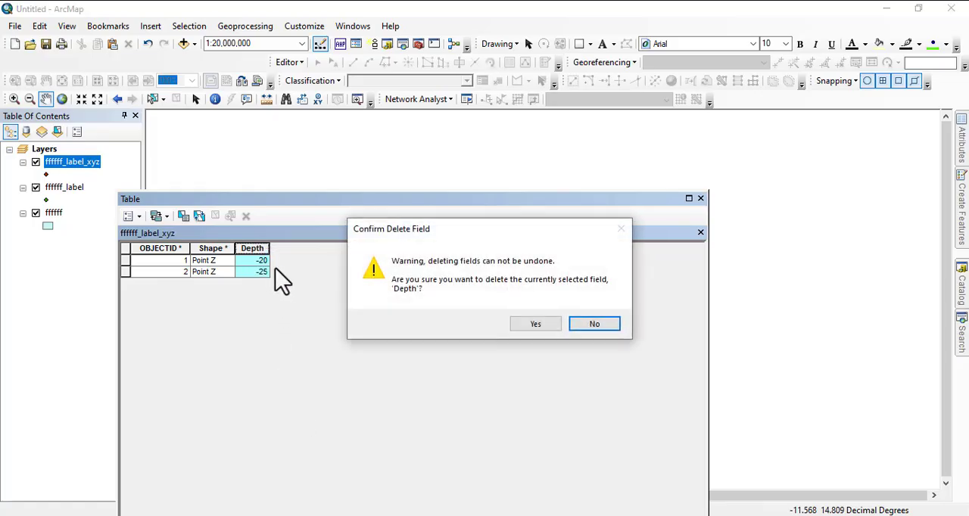
click(534, 325)
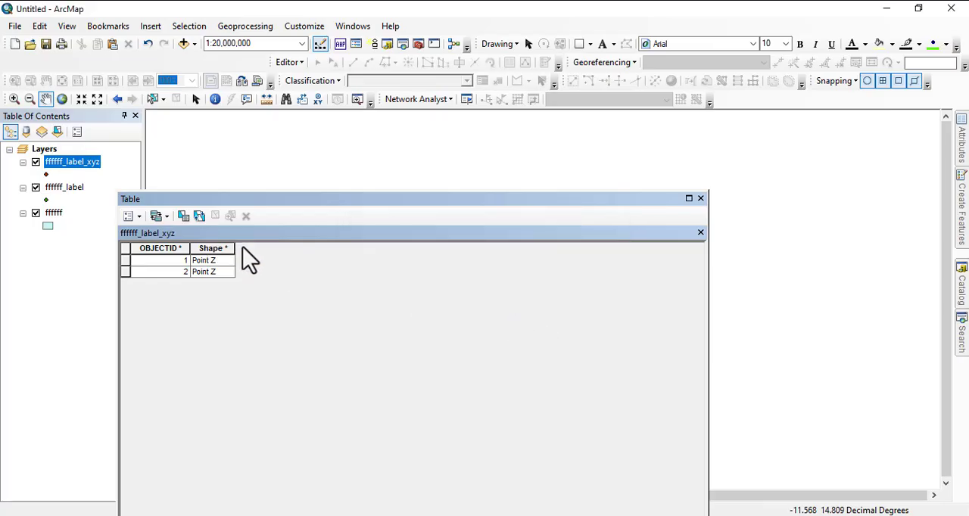
drag(365, 201, 314, 149)
Search the geoprocessing tools for "add xy coordinates".
click(963, 337)
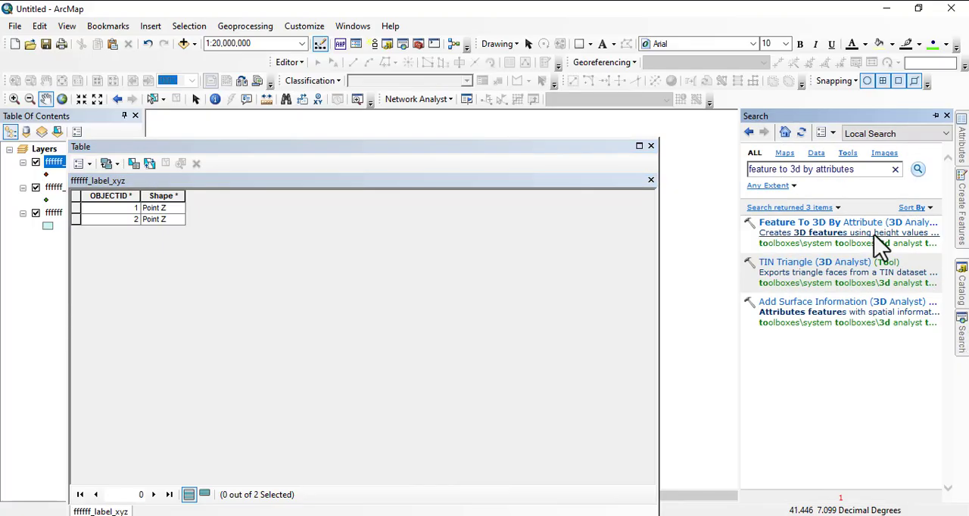
drag(862, 171, 722, 186)
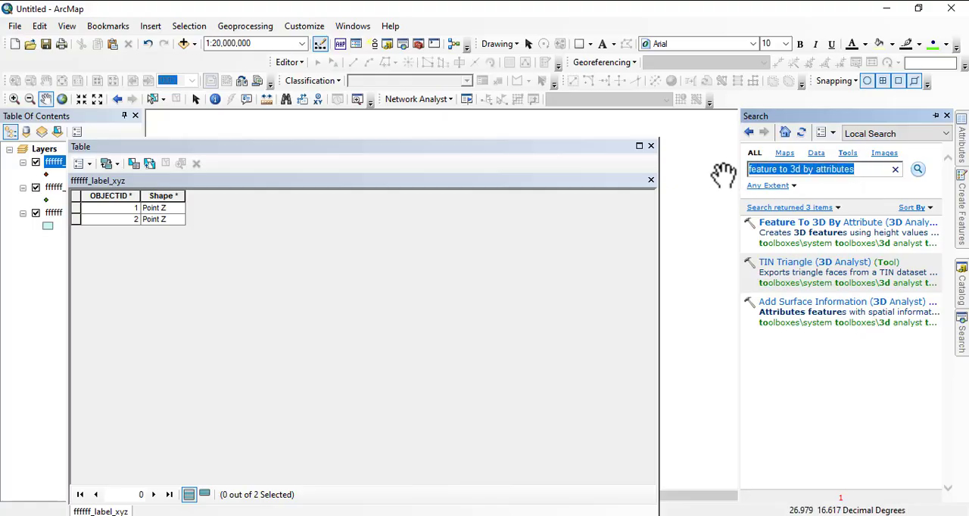
text(add xy c)
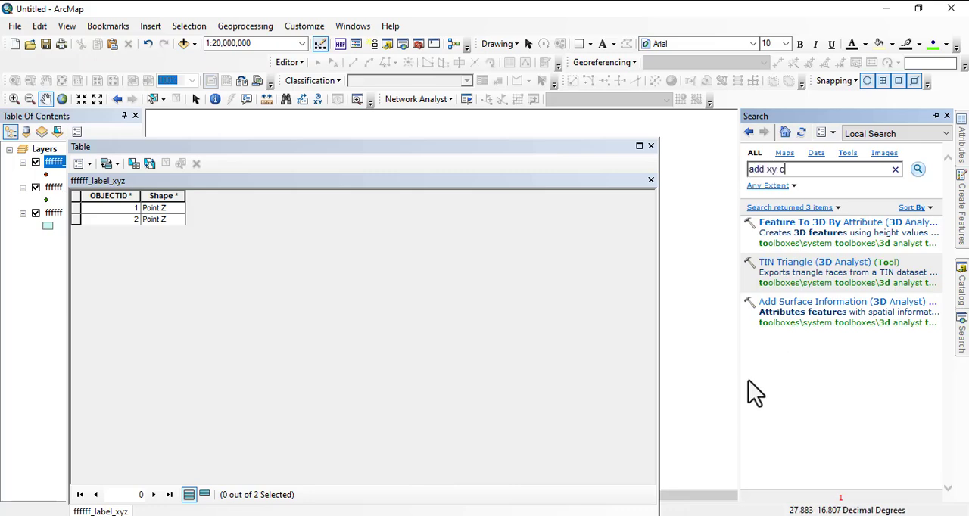
click(335, 170)
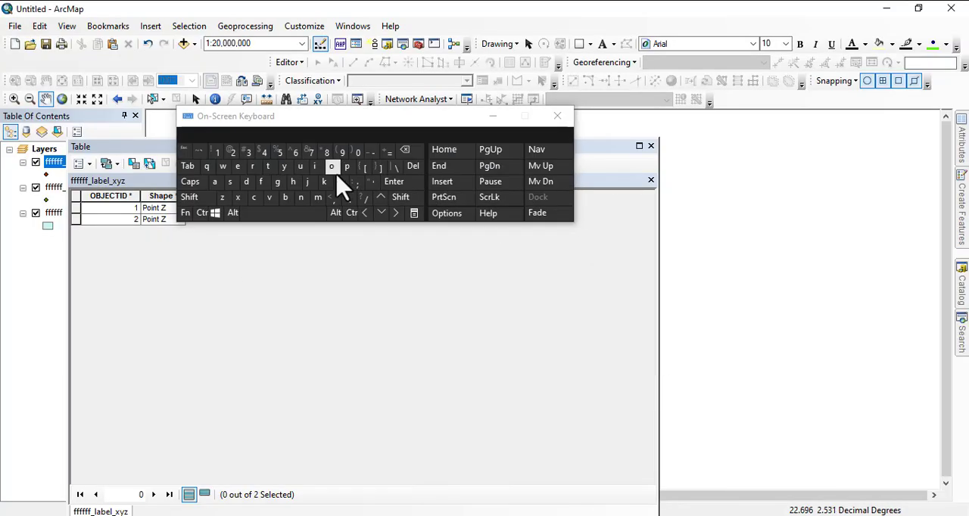
click(963, 341)
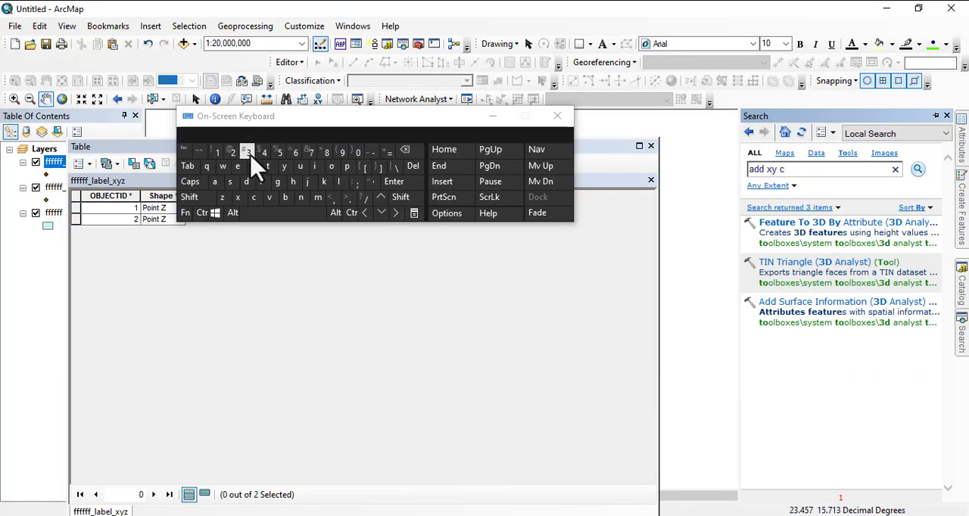
click(334, 167)
click(331, 166)
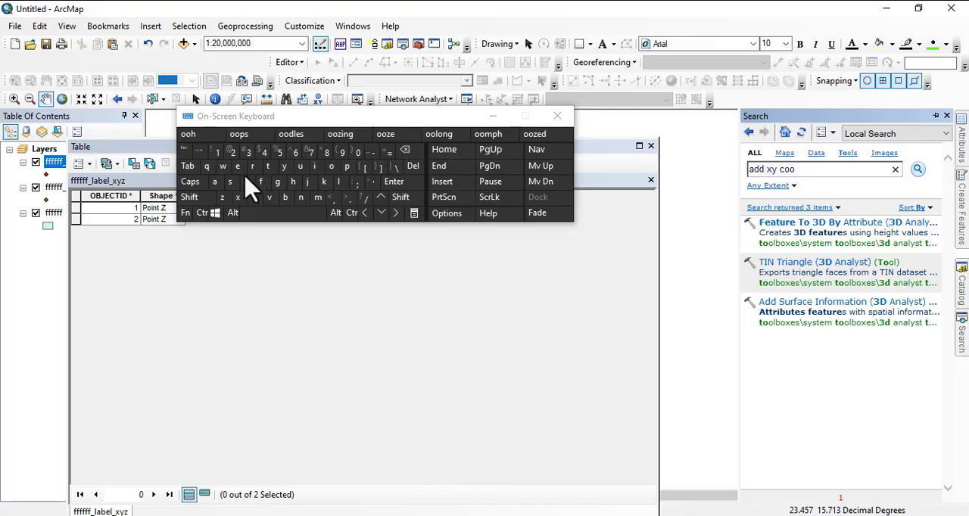
click(252, 165)
click(247, 182)
click(315, 166)
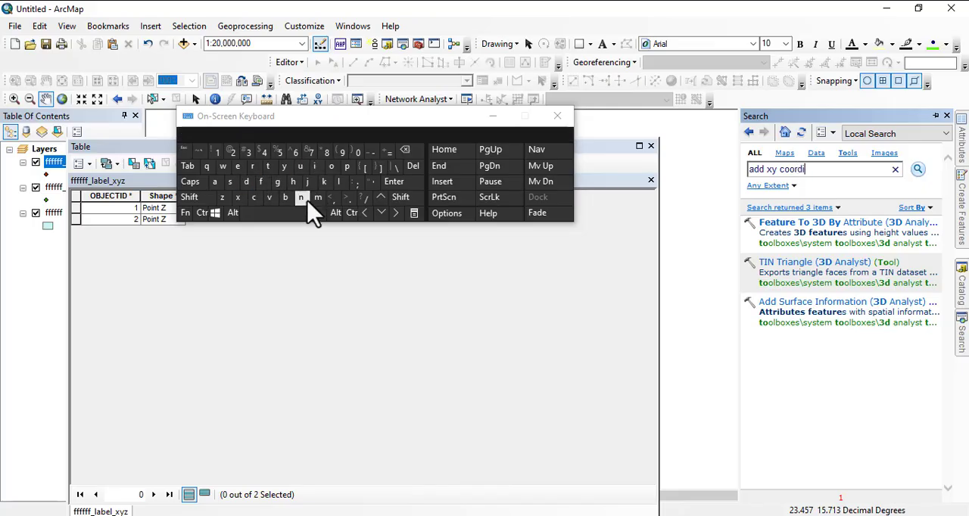
click(301, 196)
click(218, 183)
click(267, 166)
click(237, 166)
click(230, 182)
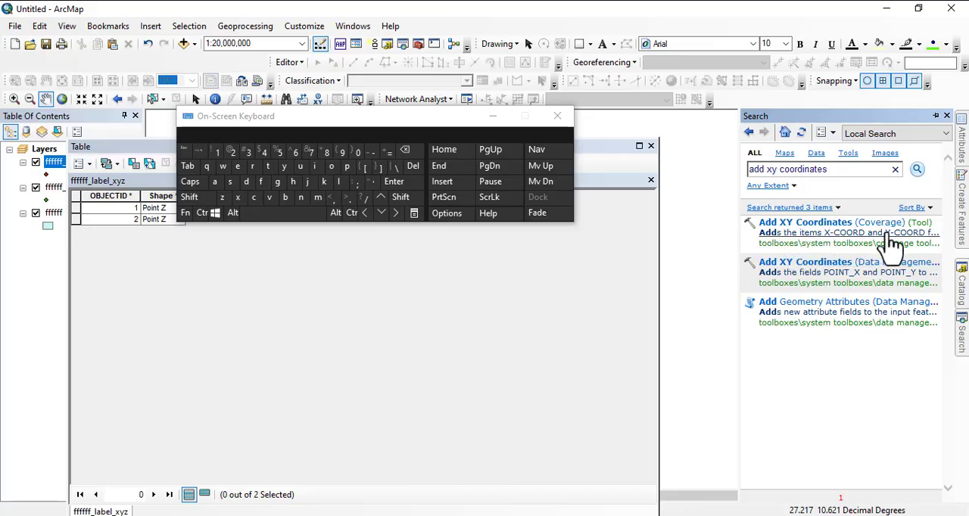
Run the Data Management Add XY Coordinates tool on ffffff_label_xyz and close the layer's attribute table.
click(841, 267)
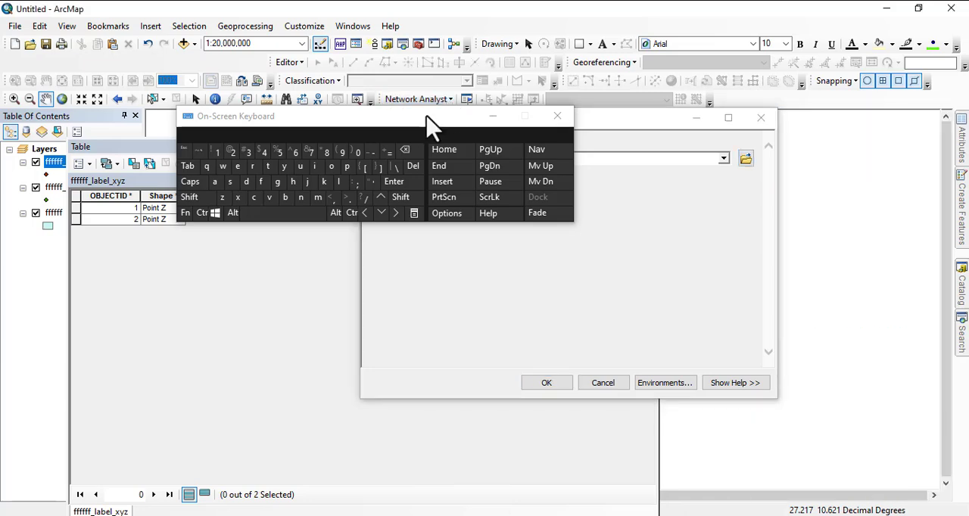
mouse_move(429, 113)
mouse_down()
mouse_move(397, 346)
mouse_move(373, 356)
mouse_up()
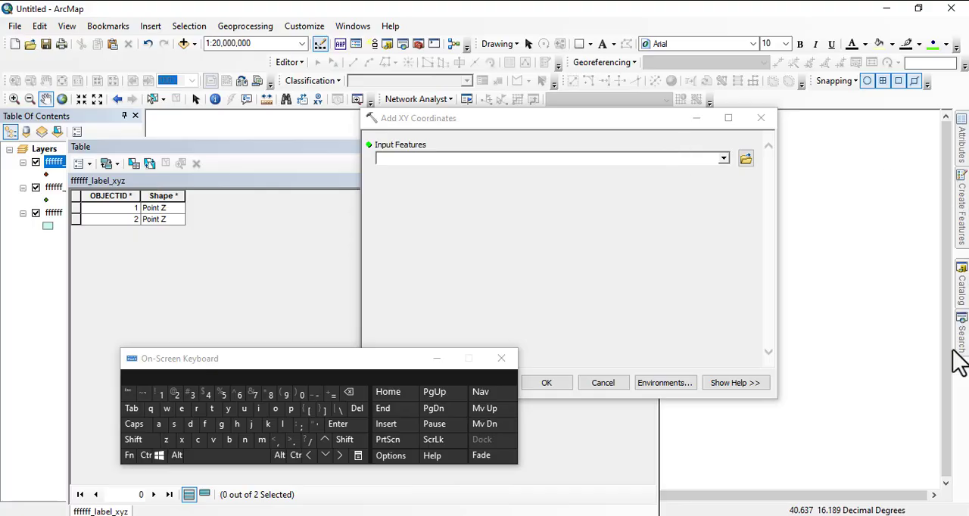
mouse_move(961, 350)
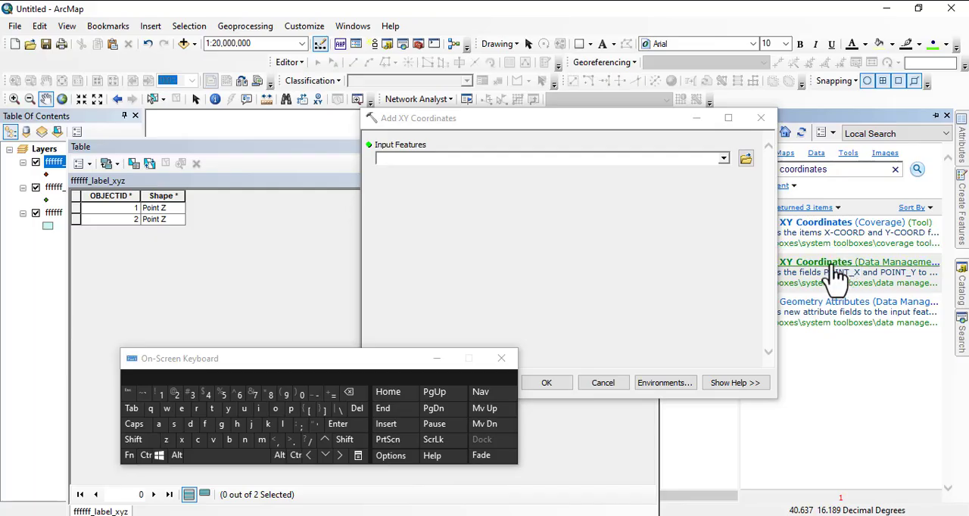
right_click(835, 275)
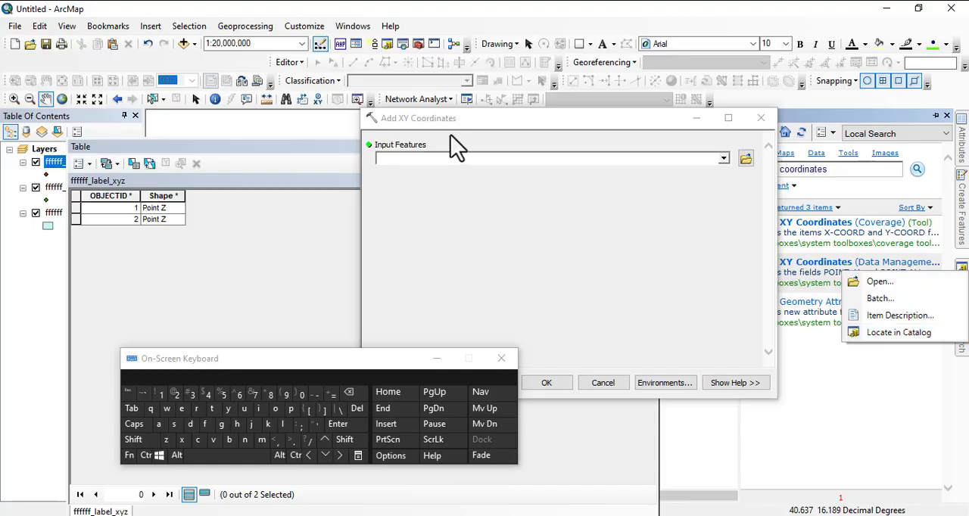
drag(513, 123, 432, 116)
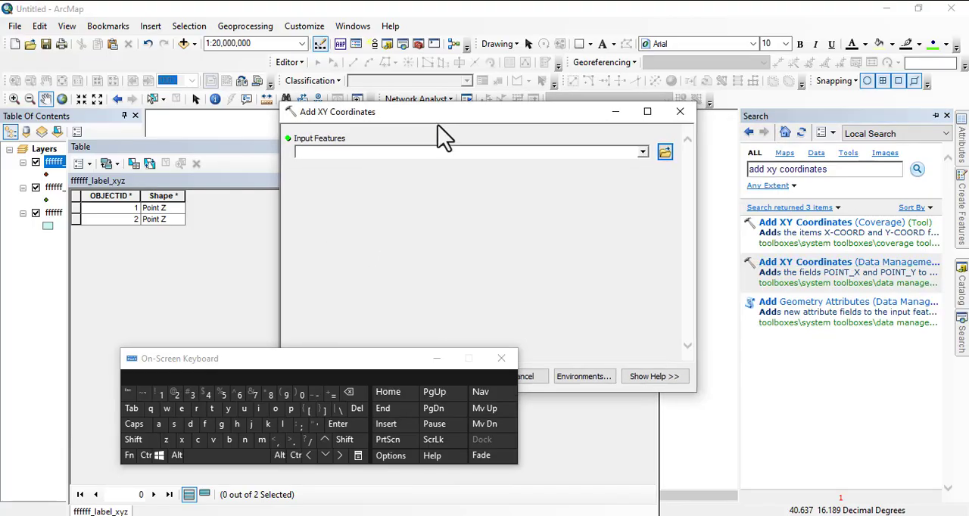
click(643, 152)
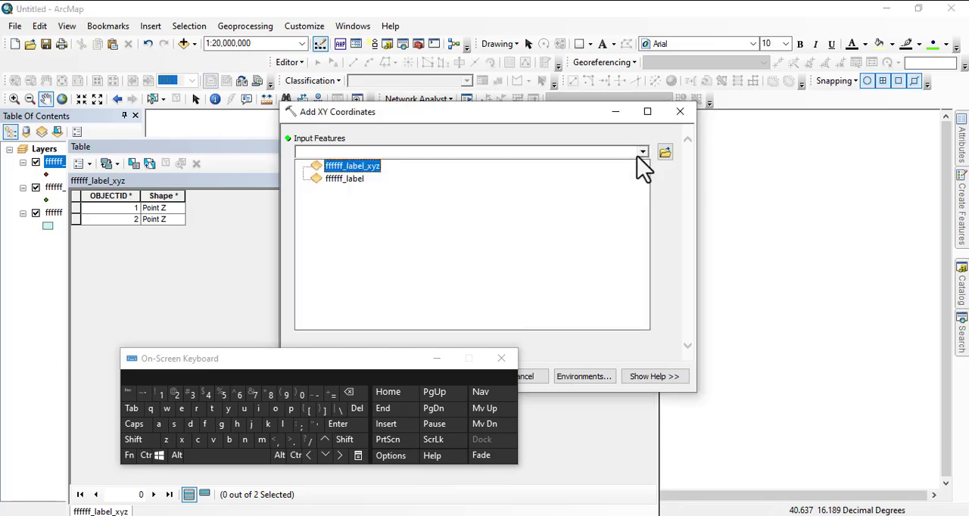
click(347, 166)
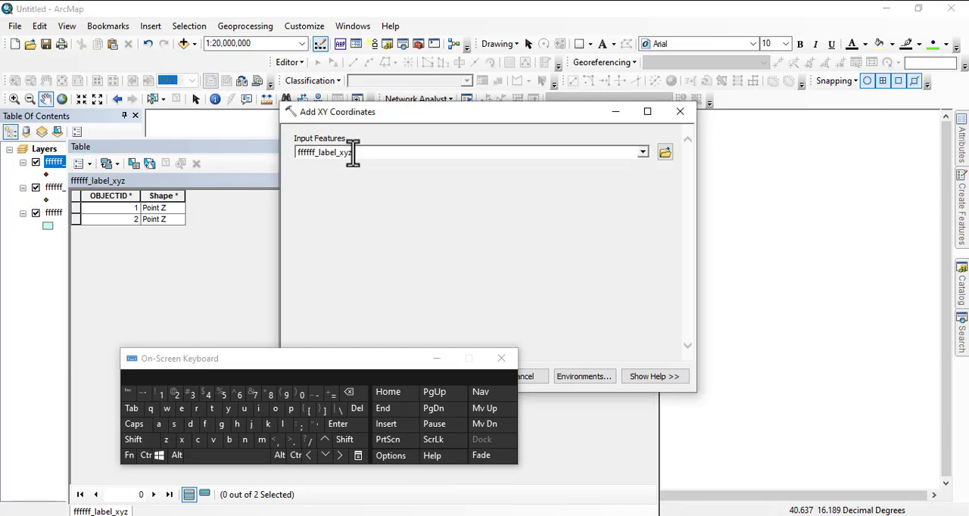
drag(318, 370, 237, 428)
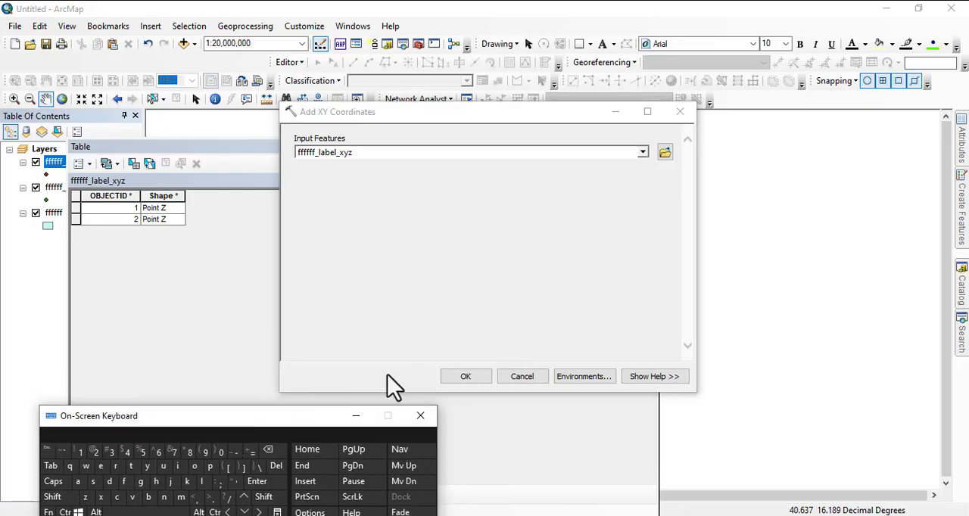
click(454, 375)
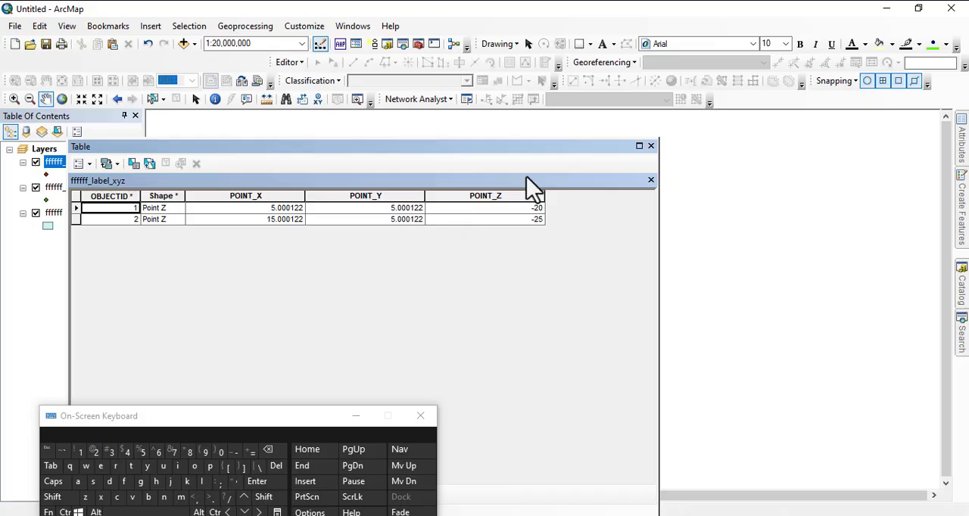
click(650, 146)
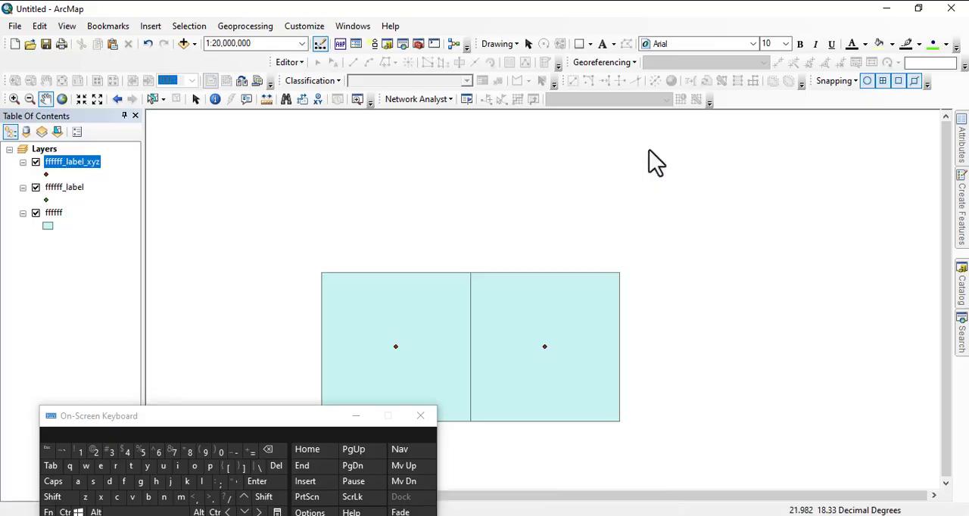
Find the Buffer 3D tool by searching for "buffer 3d", open it and choose ffffff_label_xyz as the input features.
click(959, 333)
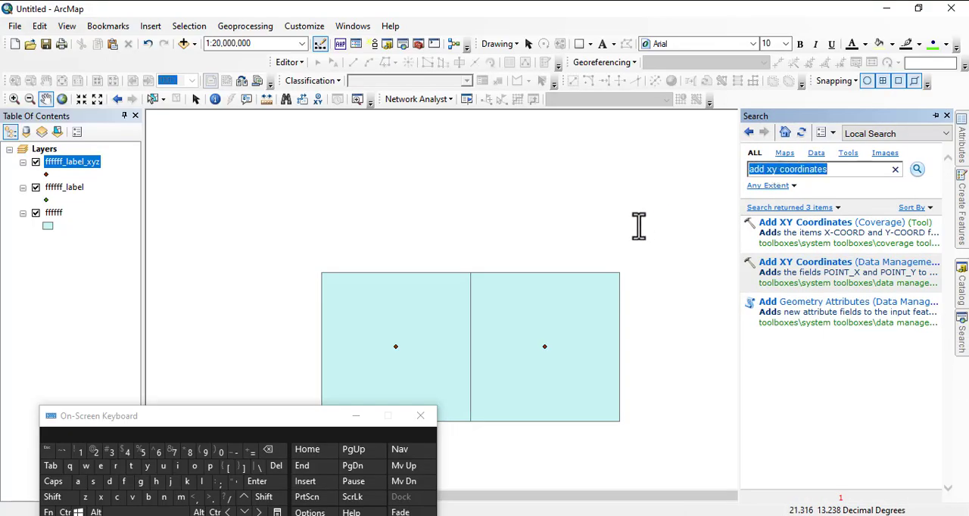
text(buffer 3d)
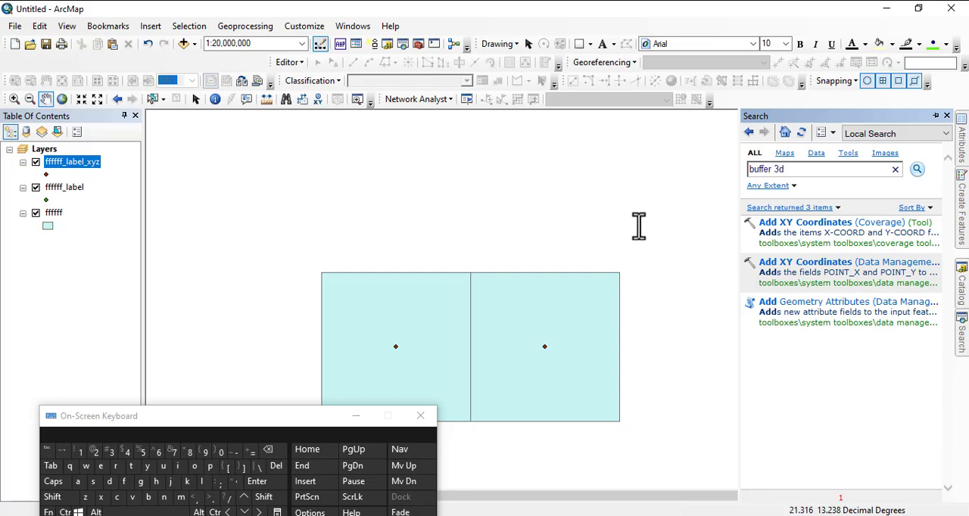
key(Return)
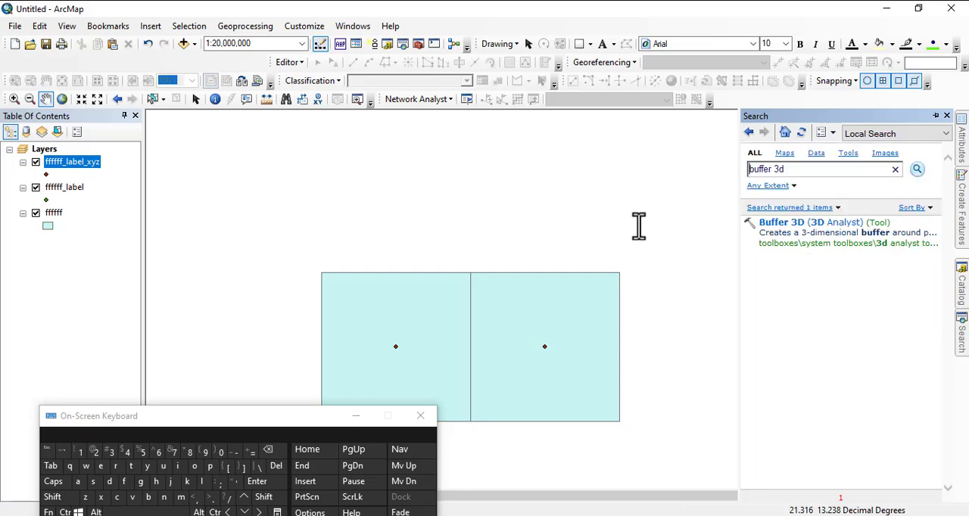
click(813, 239)
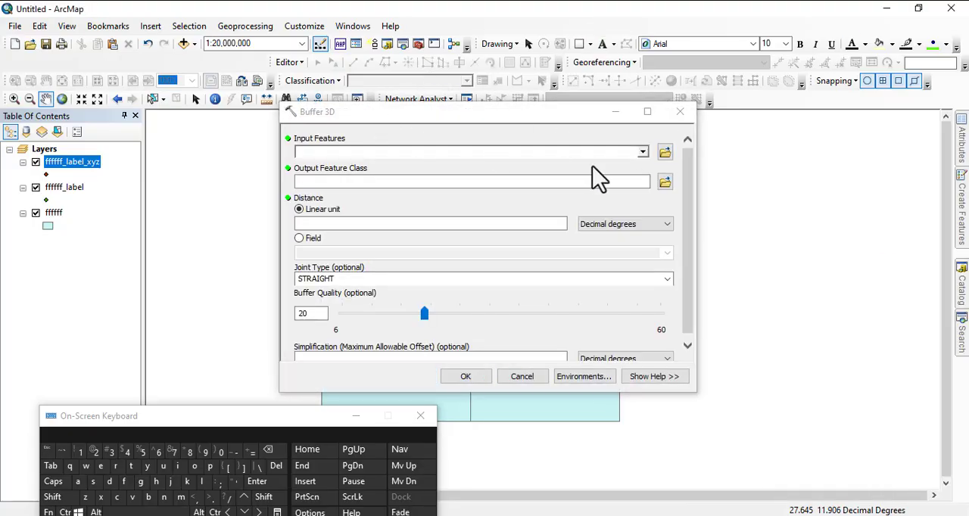
click(642, 152)
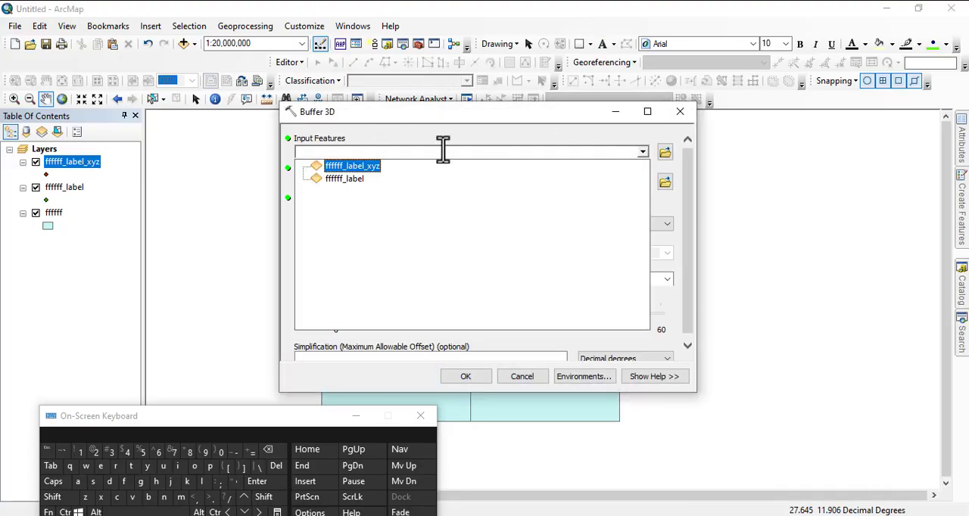
click(353, 168)
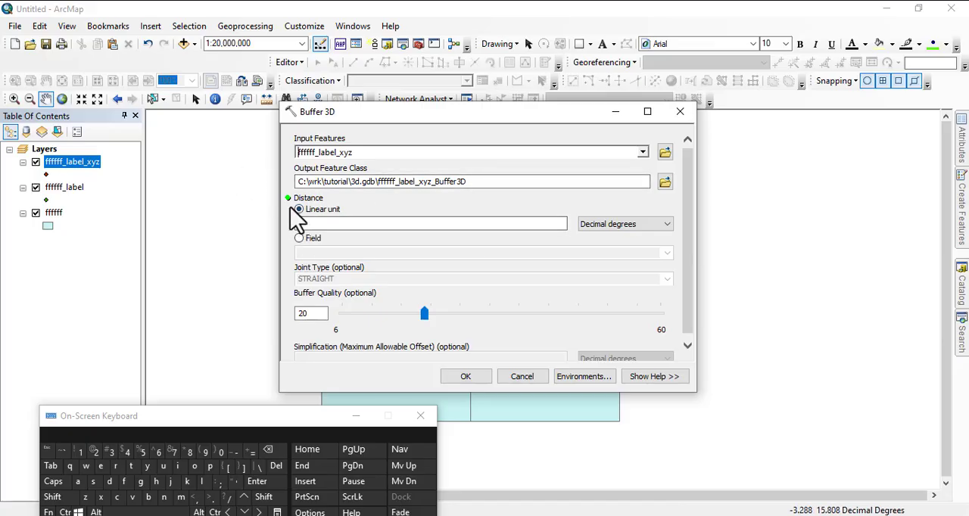
Set the 3D buffer's linear distance to 10 meters.
click(379, 227)
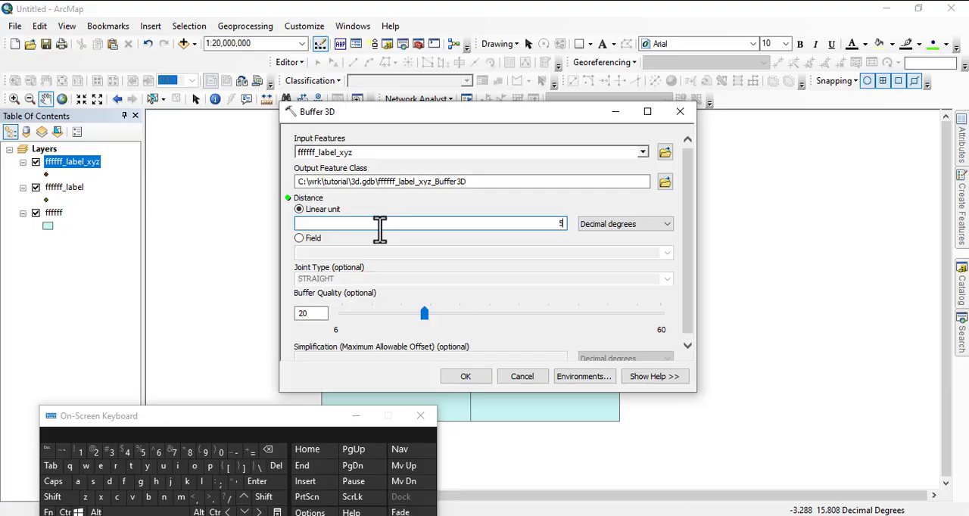
click(598, 225)
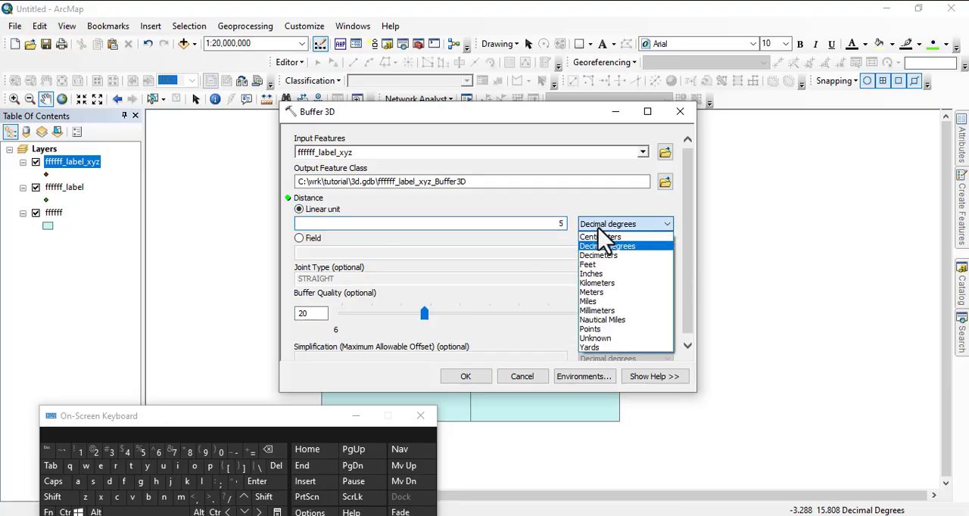
click(601, 292)
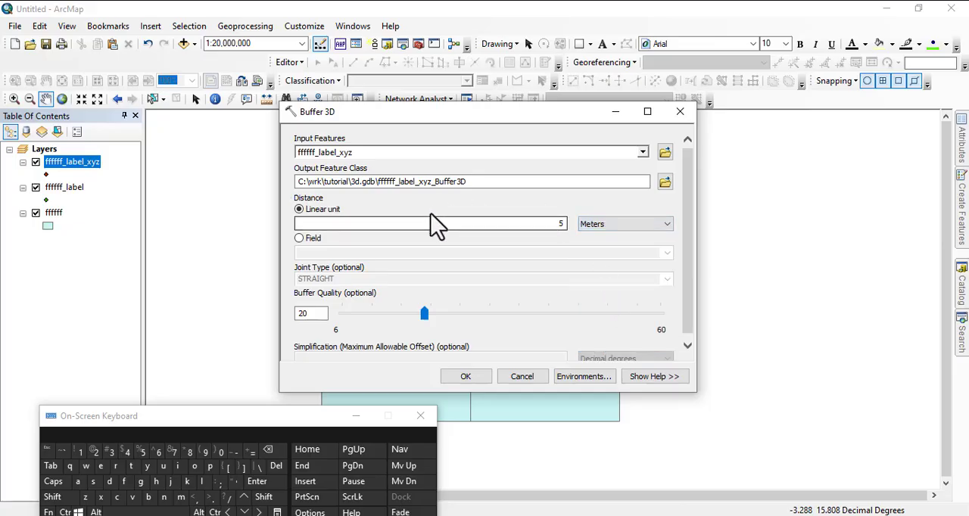
double_click(560, 224)
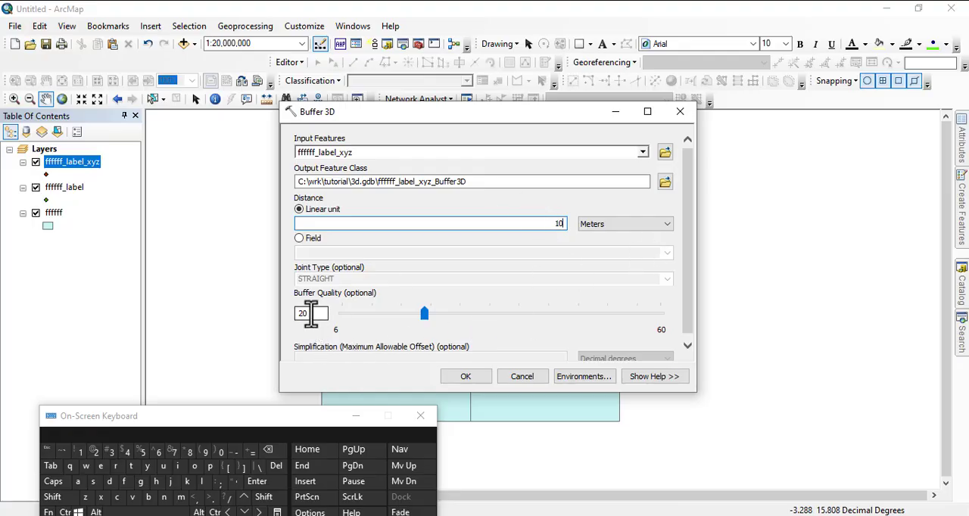
Read the tool's help on Buffer Quality, raise the quality value above the default and run Buffer 3D.
double_click(311, 314)
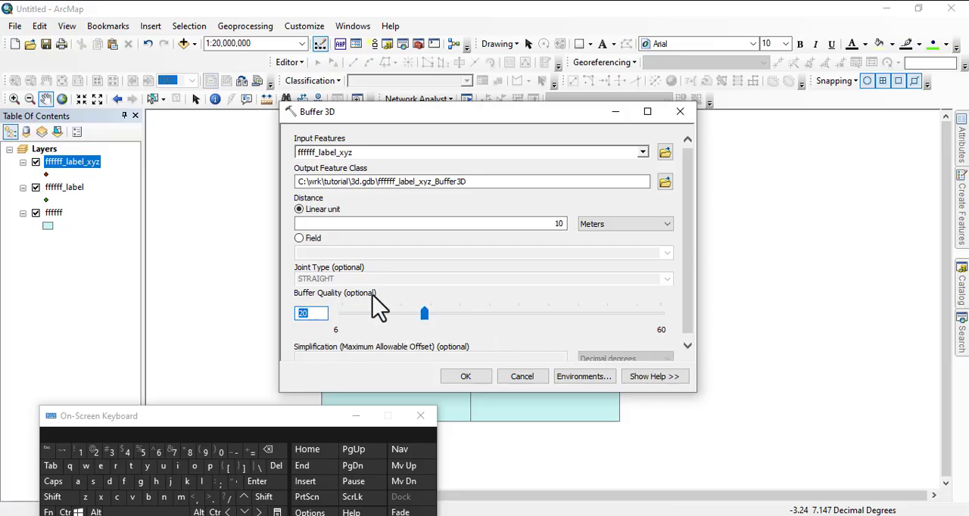
click(689, 291)
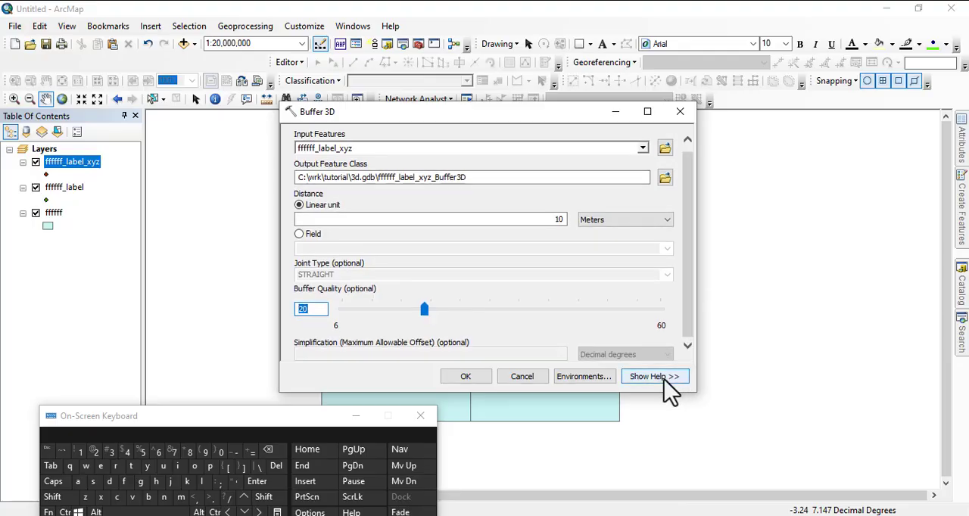
click(657, 376)
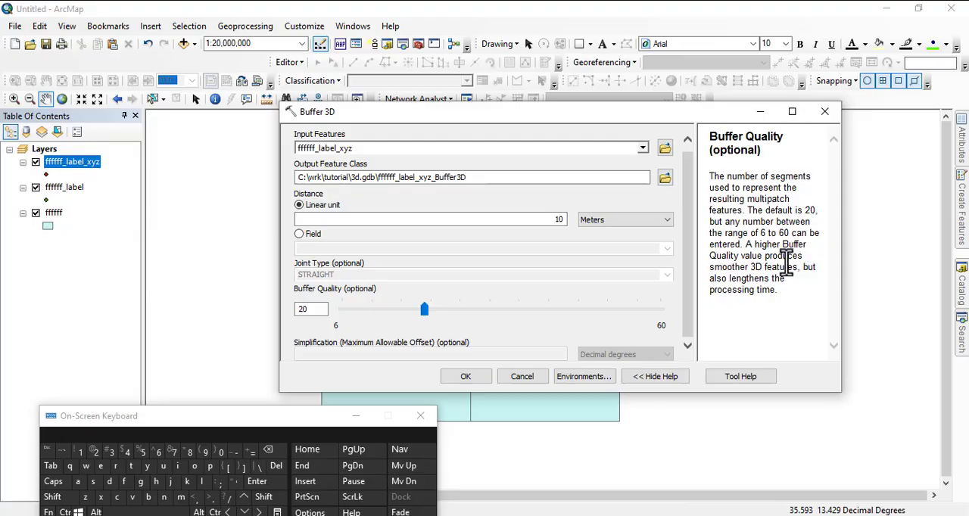
double_click(310, 308)
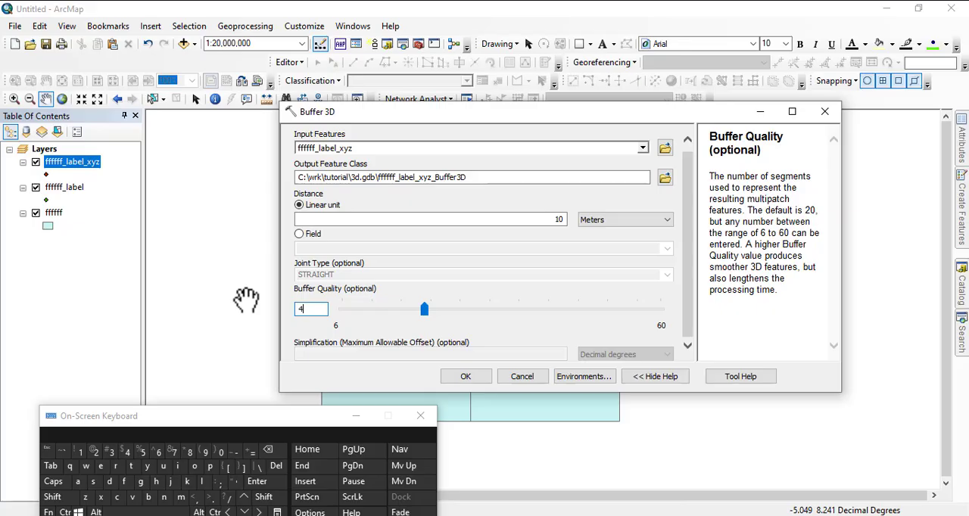
click(465, 376)
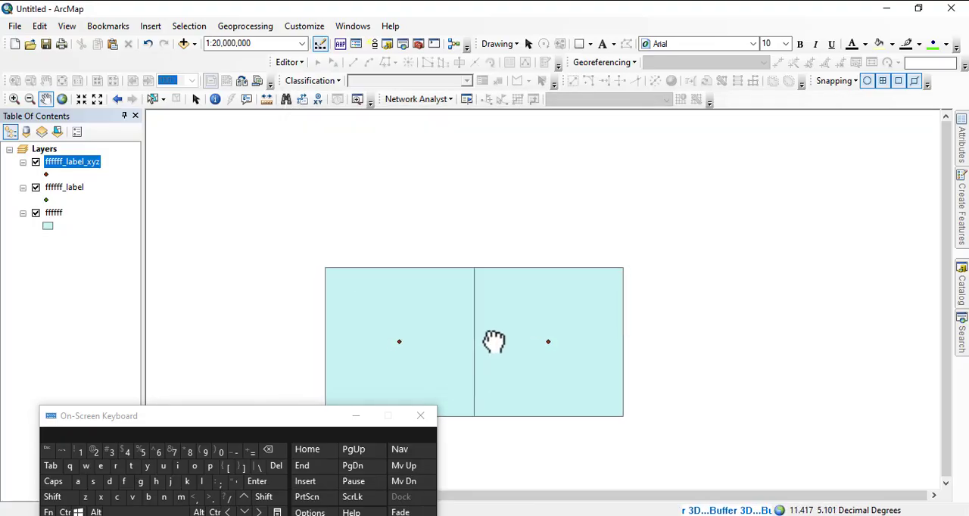
drag(494, 341, 534, 280)
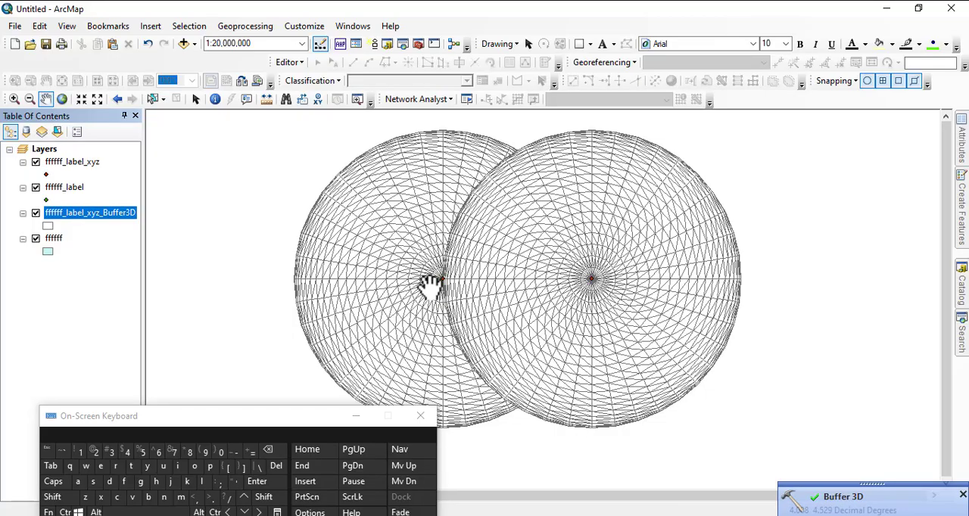
Reopen the Buffer 3D tool from the search results and choose ffffff_label_xyz as the input features.
click(964, 345)
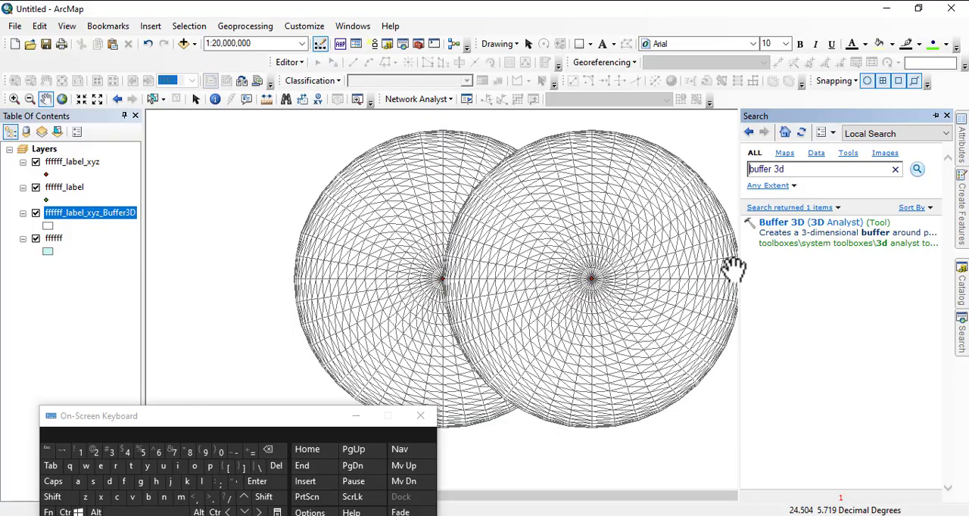
click(776, 227)
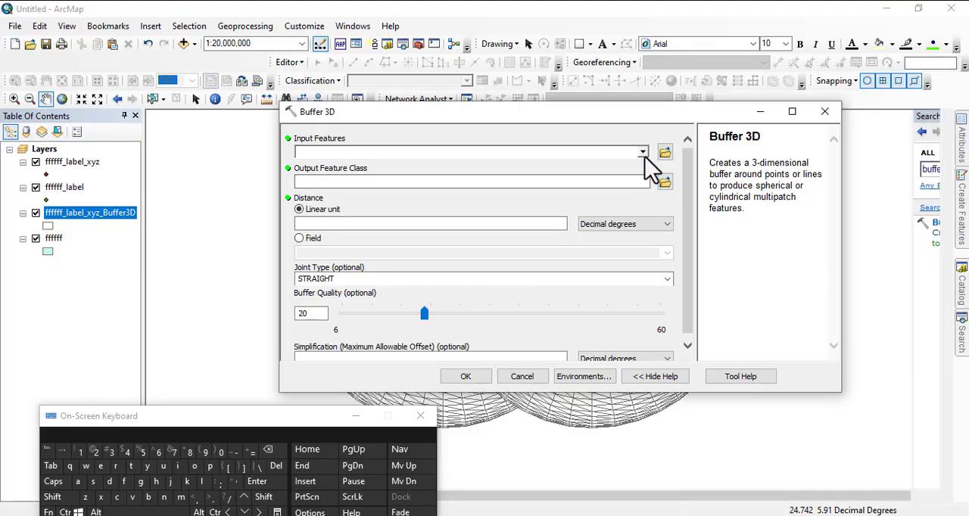
click(643, 153)
click(335, 164)
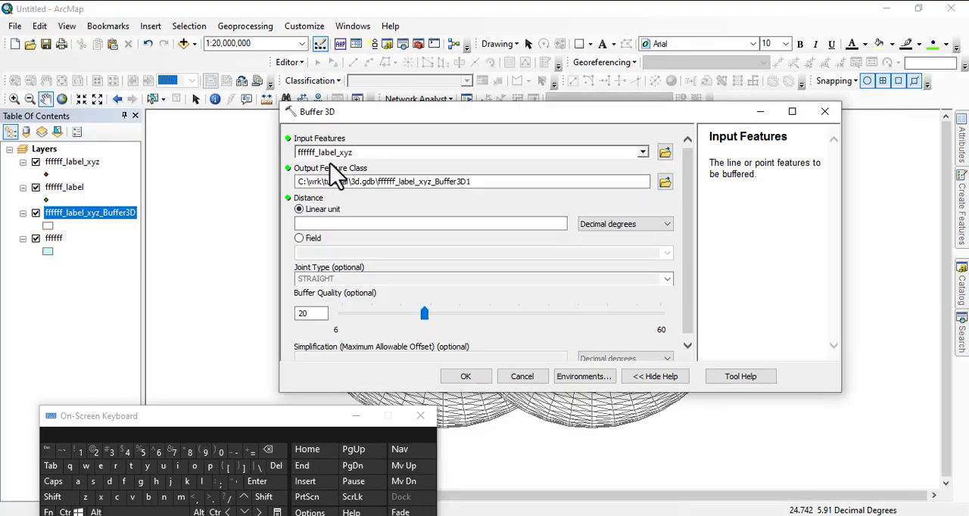
Set the linear distance to 6 meters, raise the buffer quality above the default and run the second 3D buffer.
click(329, 223)
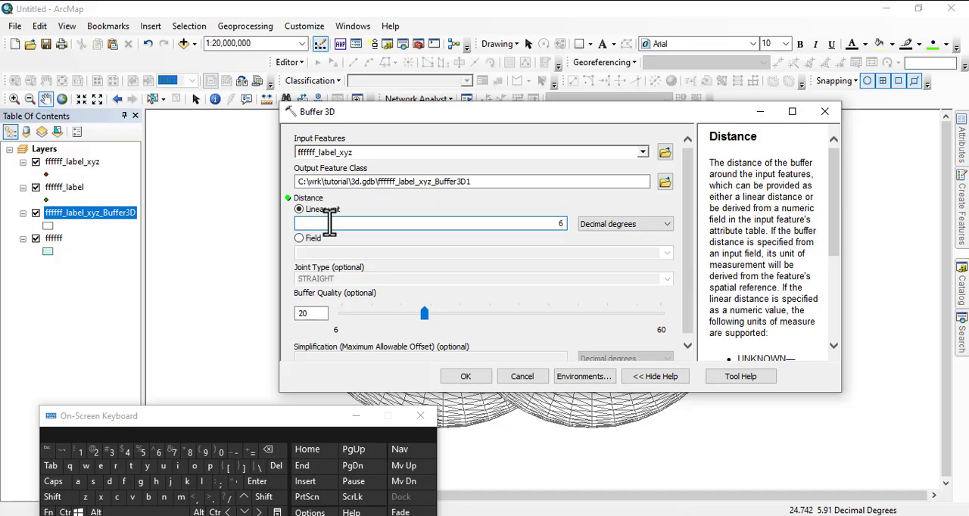
click(610, 224)
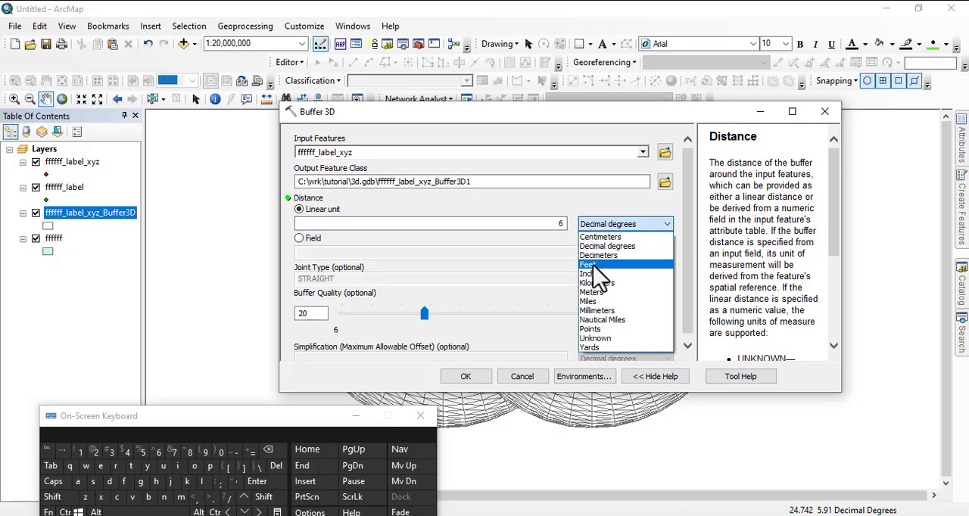
click(600, 292)
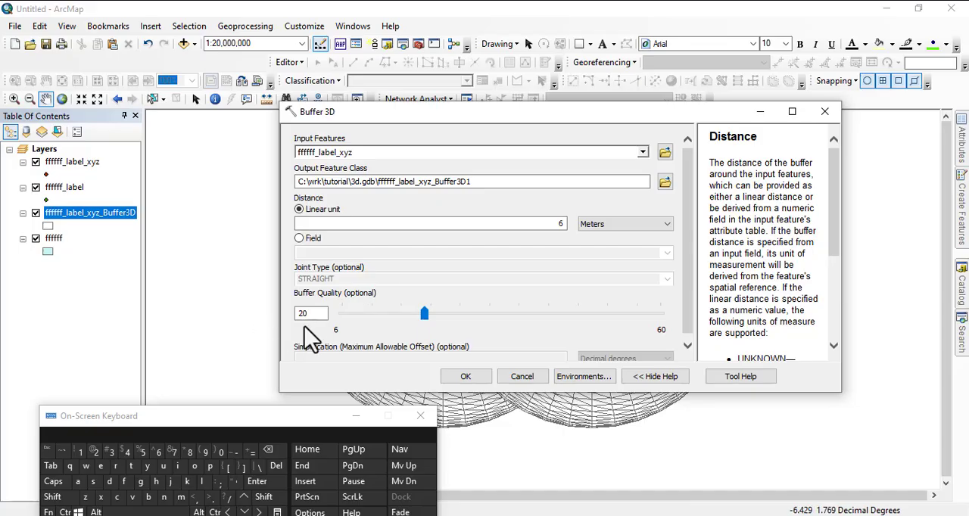
drag(310, 314, 270, 310)
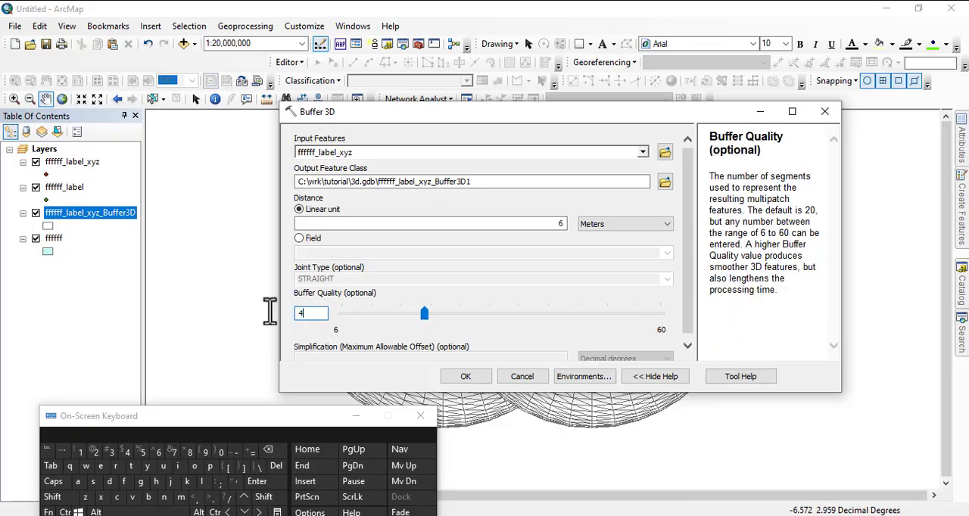
click(466, 378)
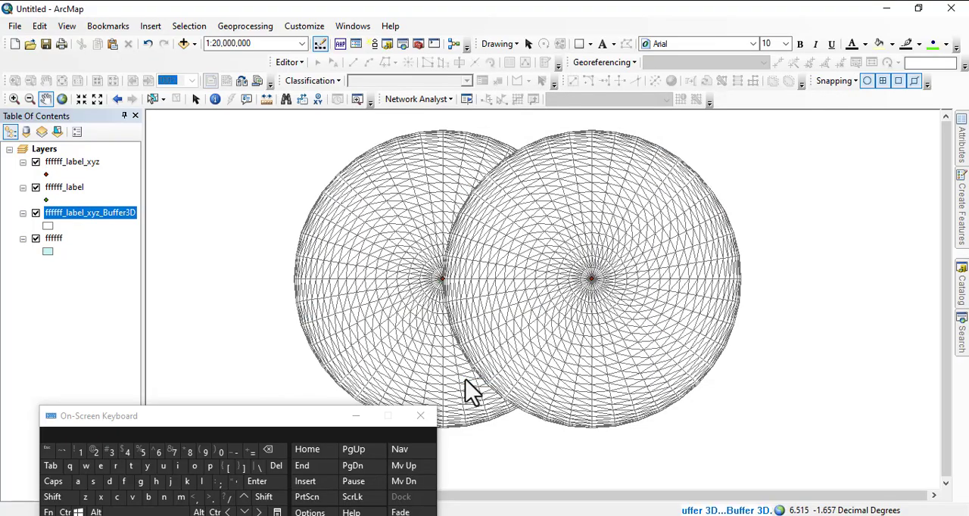
Compare the two buffer layers by toggling their visibility, leaving ffffff_label_xyz_Buffer3D1 shown and ffffff_label_xyz_Buffer3D hidden.
click(37, 213)
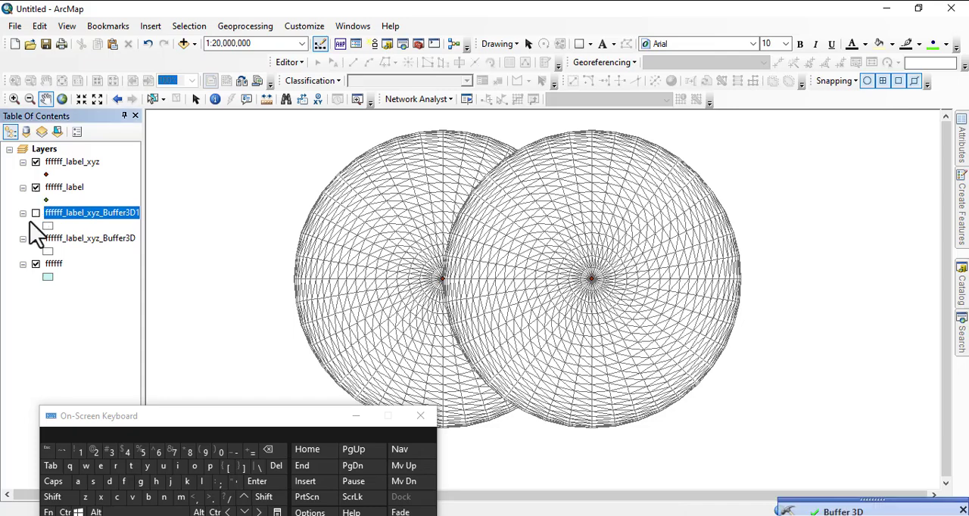
click(35, 239)
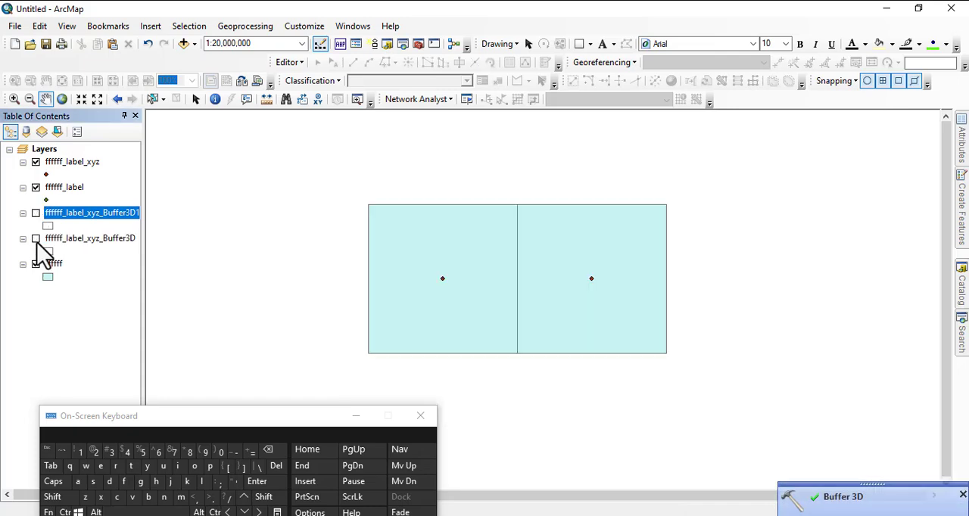
click(36, 238)
click(36, 213)
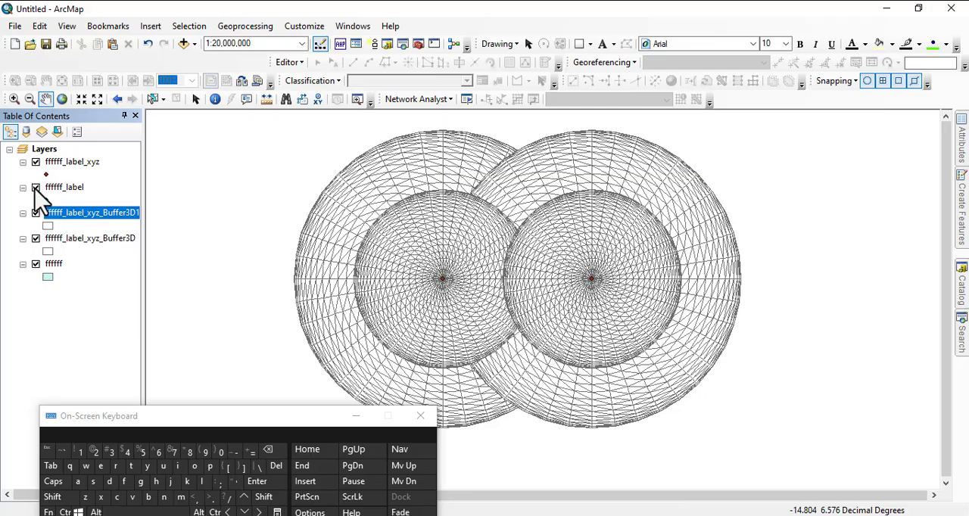
click(35, 240)
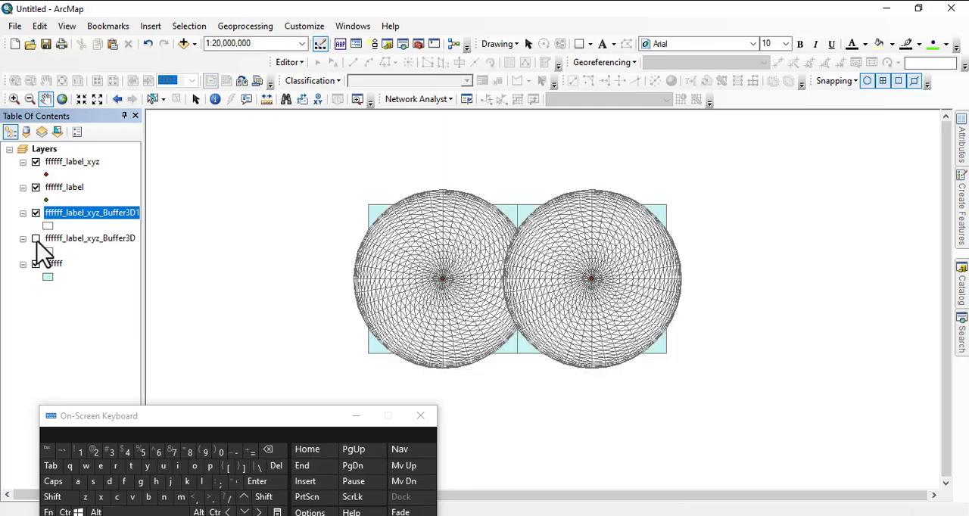
click(36, 239)
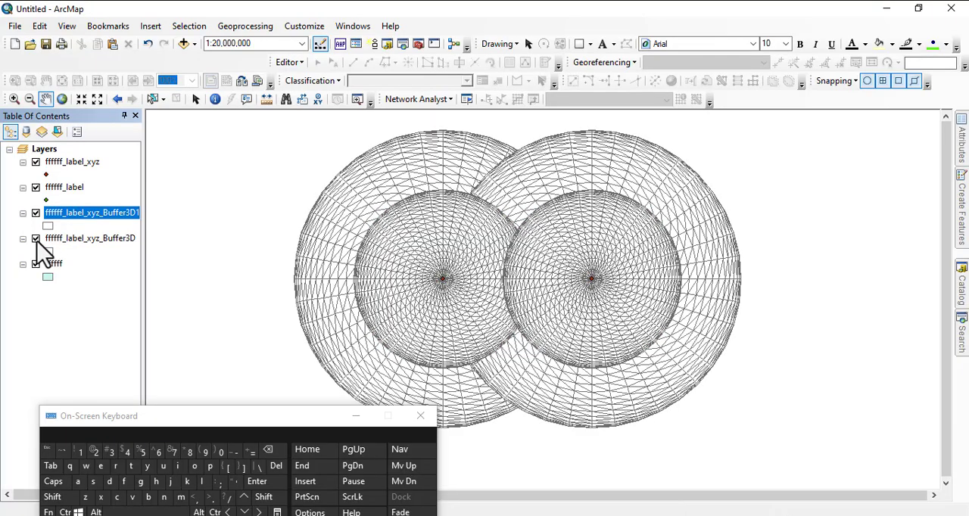
click(35, 239)
scroll(552, 273, up, 2)
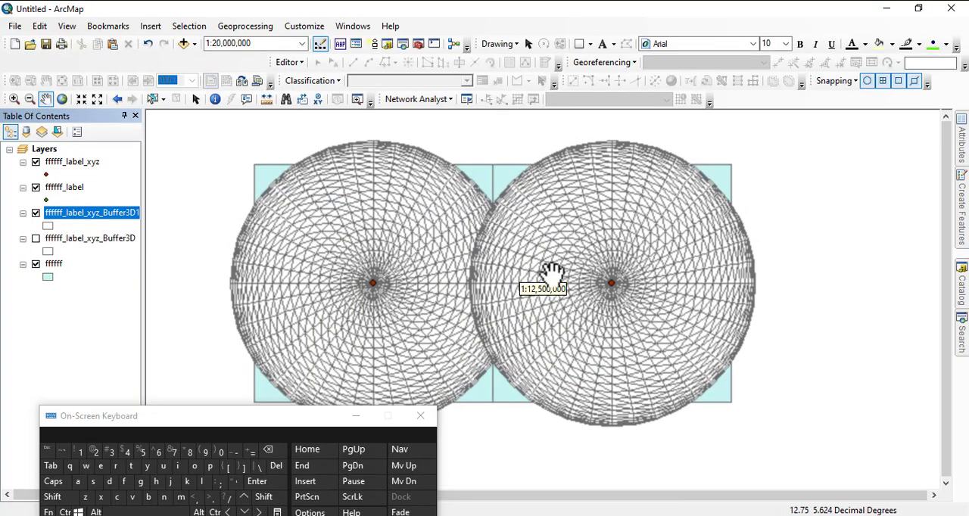